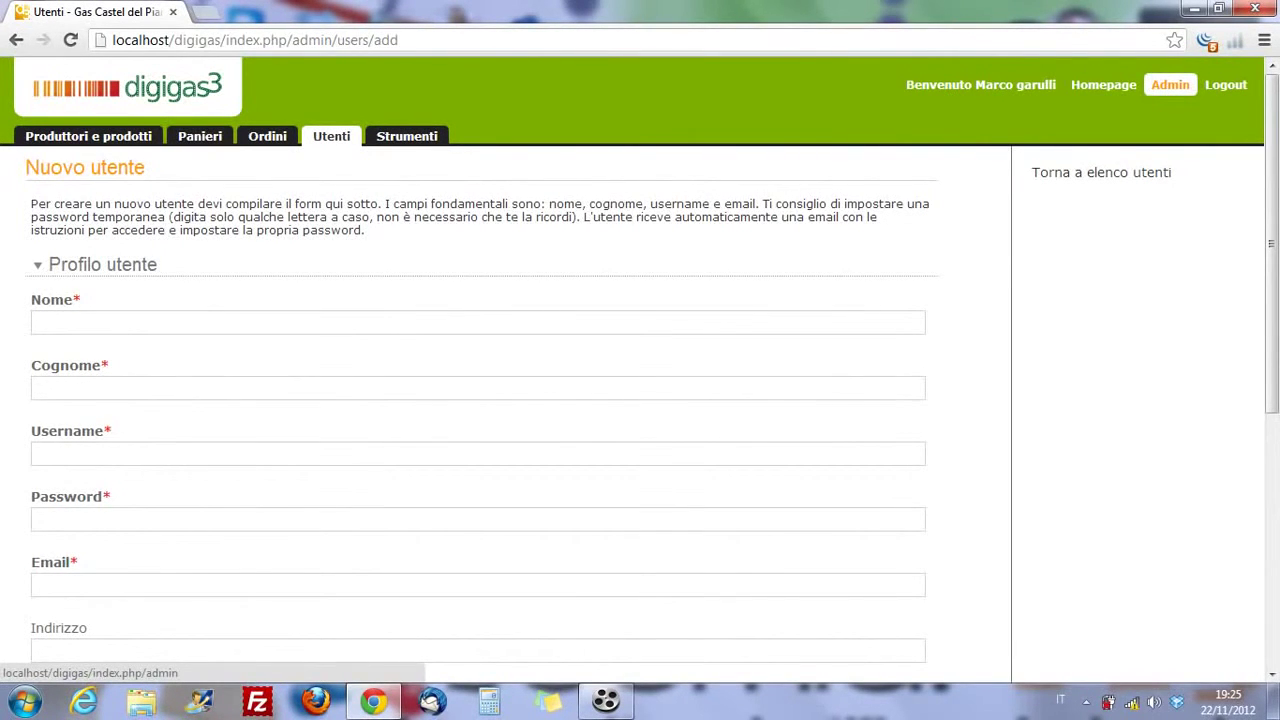
# - Discard the new-user form and open the Produttori e prodotti list showing Colline delle Arance
pyautogui.scroll(-5, 640, 360)
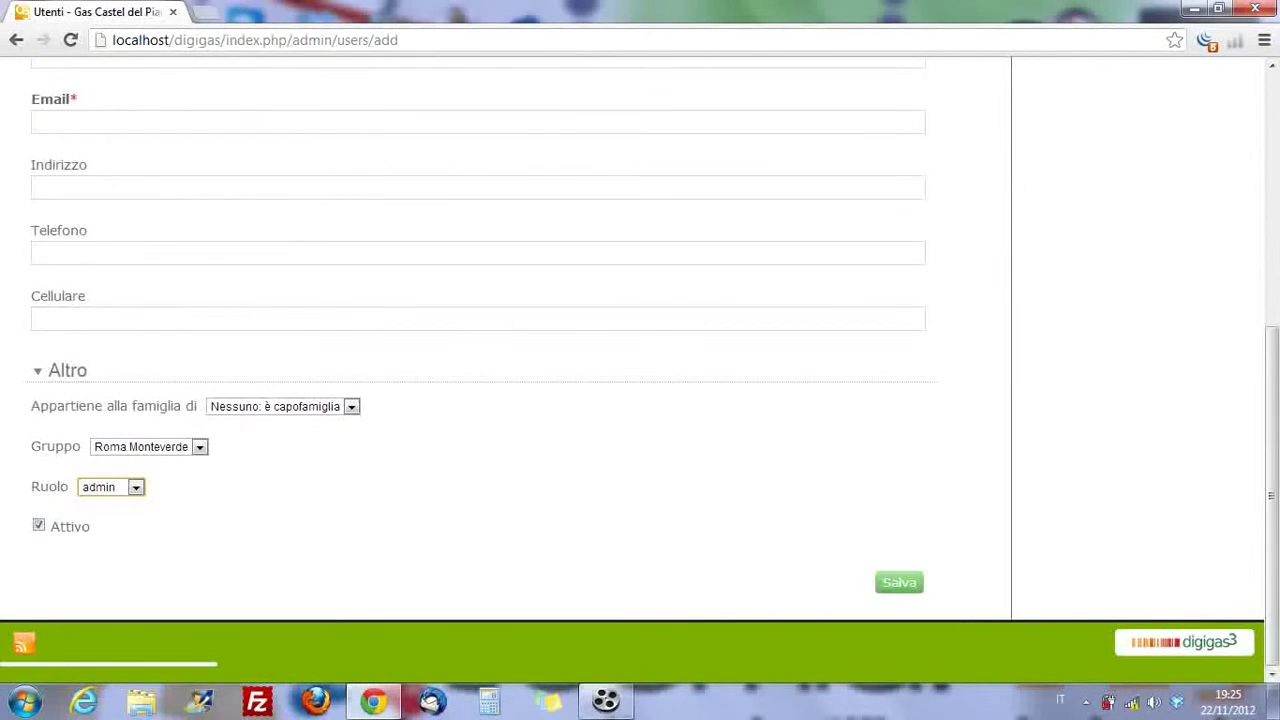
pyautogui.scroll(5, 640, 360)
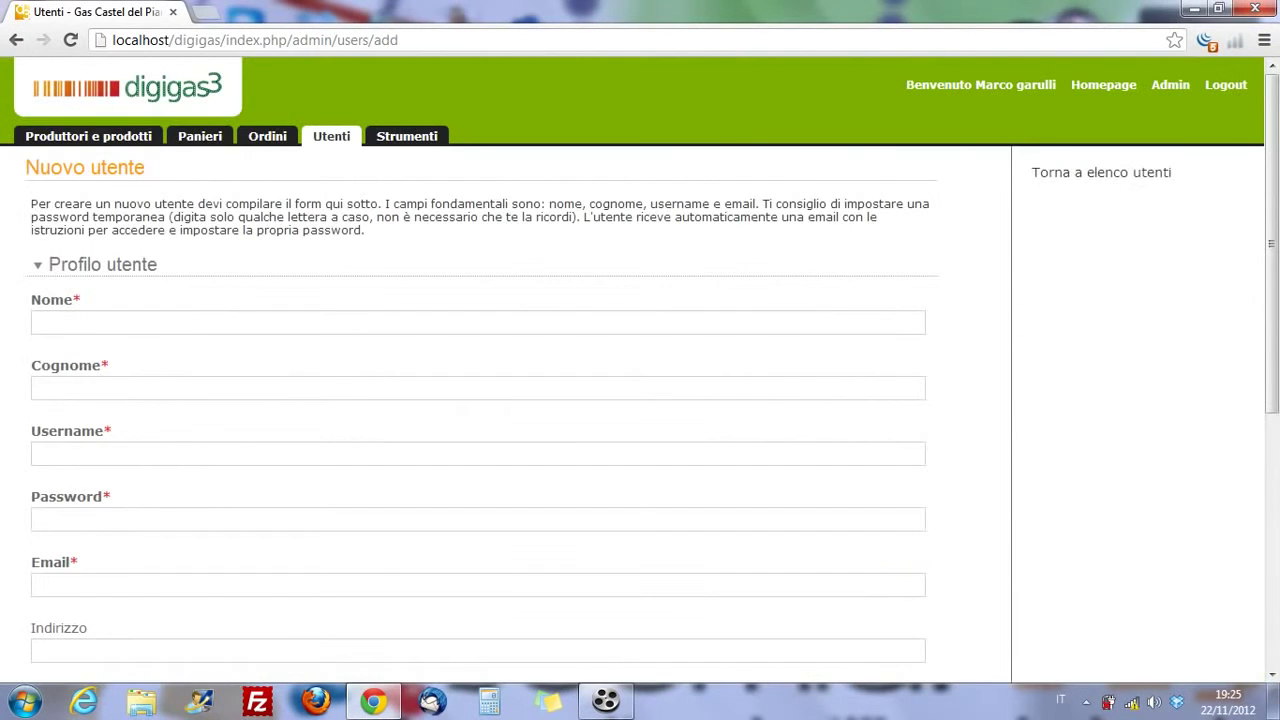
pyautogui.click(1100, 172)
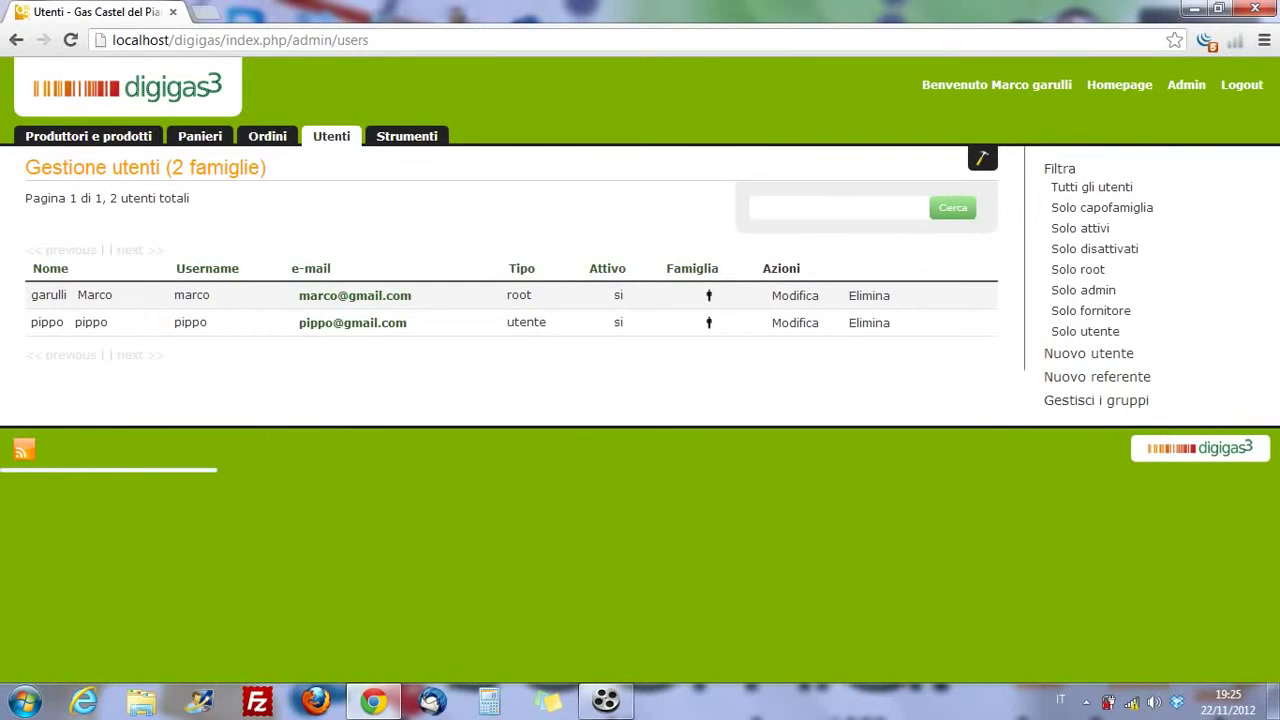
pyautogui.click(88, 136)
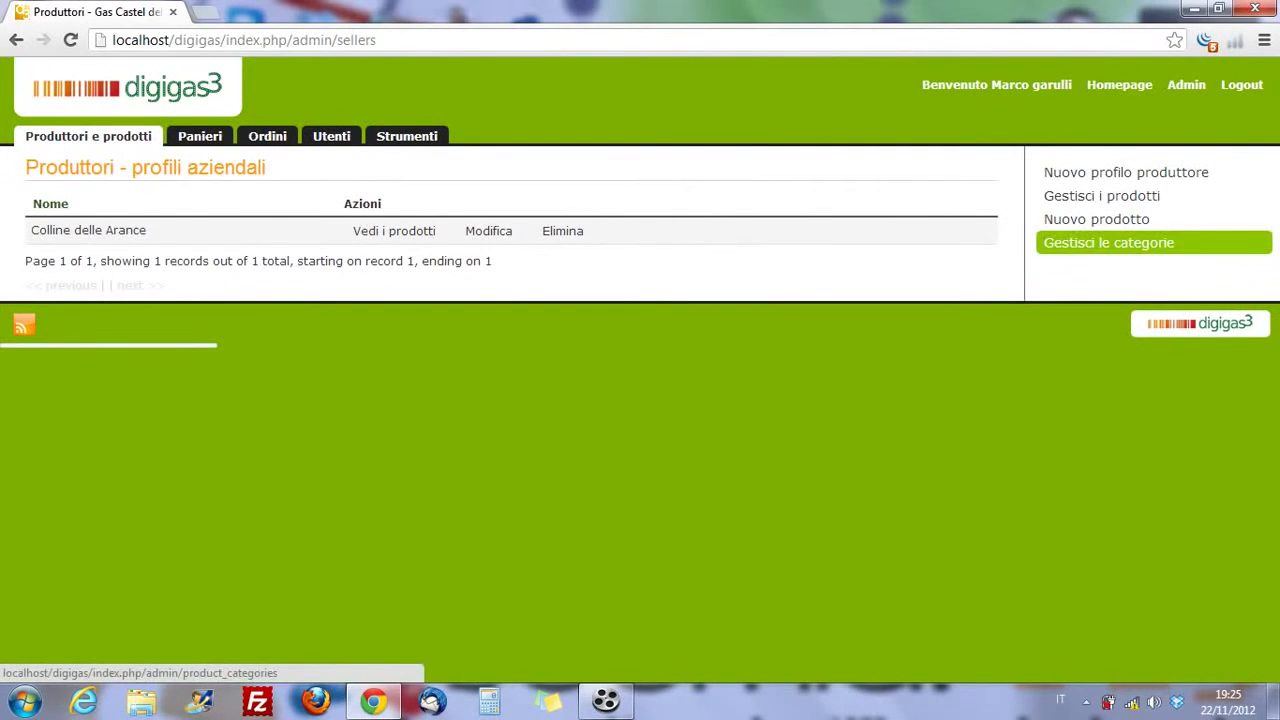
pyautogui.click(1108, 243)
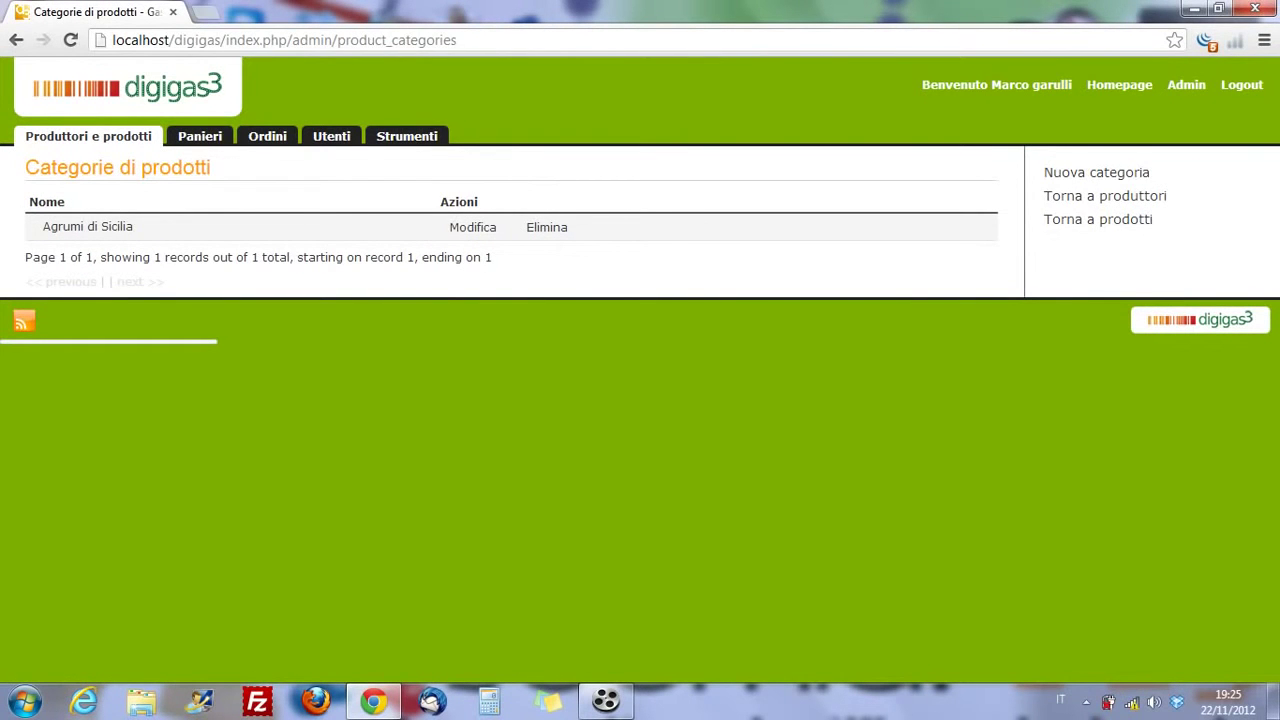
pyautogui.click(1096, 172)
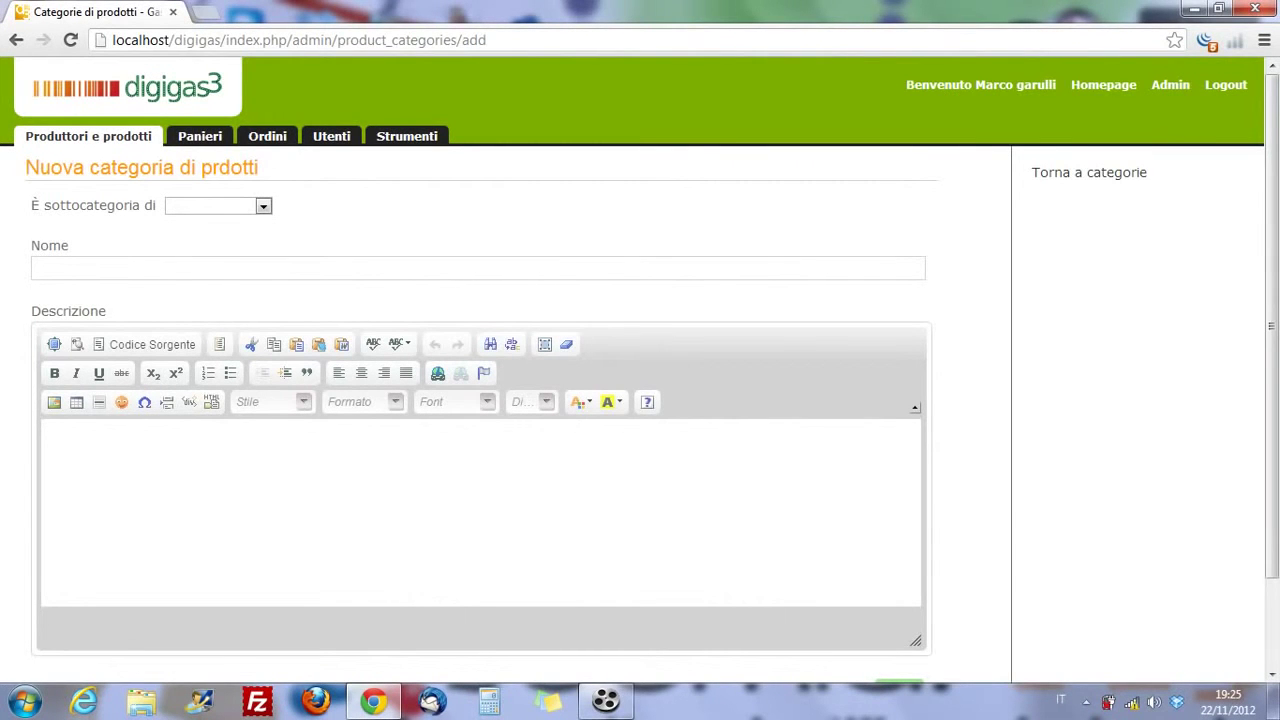
pyautogui.scroll(-1, 640, 400)
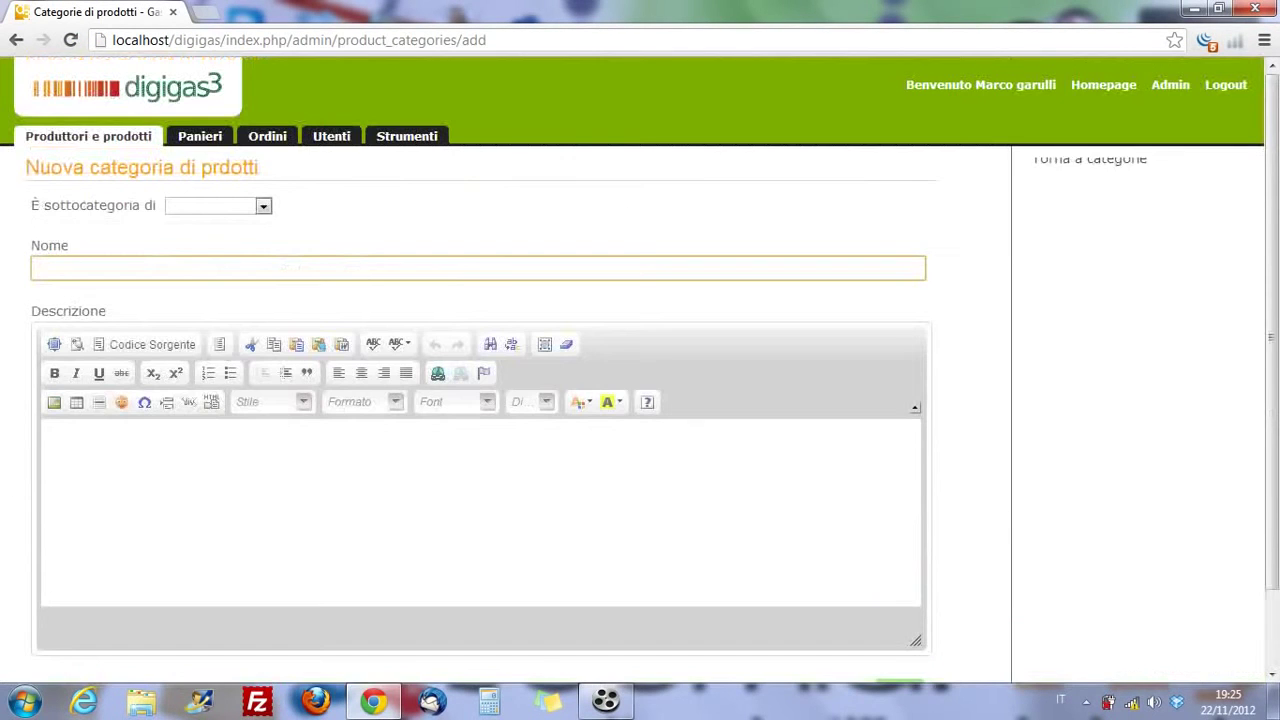
pyautogui.scroll(1, 640, 400)
pyautogui.click(1089, 172)
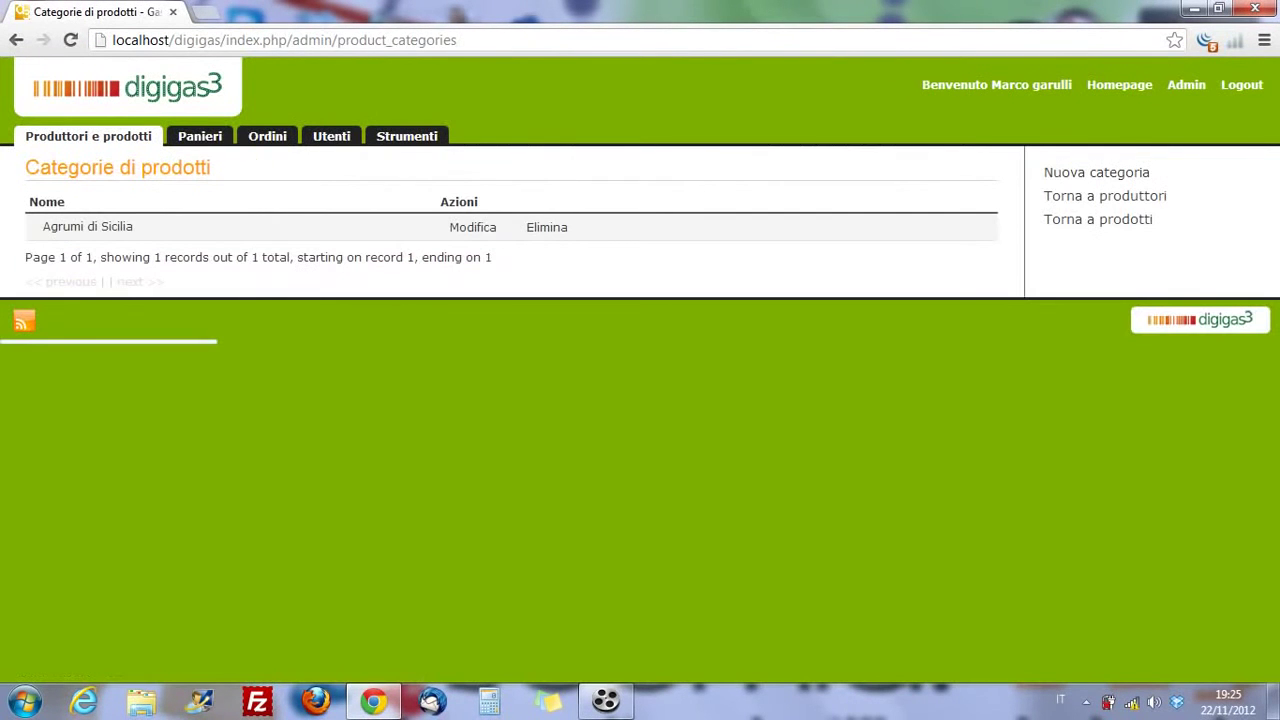
pyautogui.click(1104, 196)
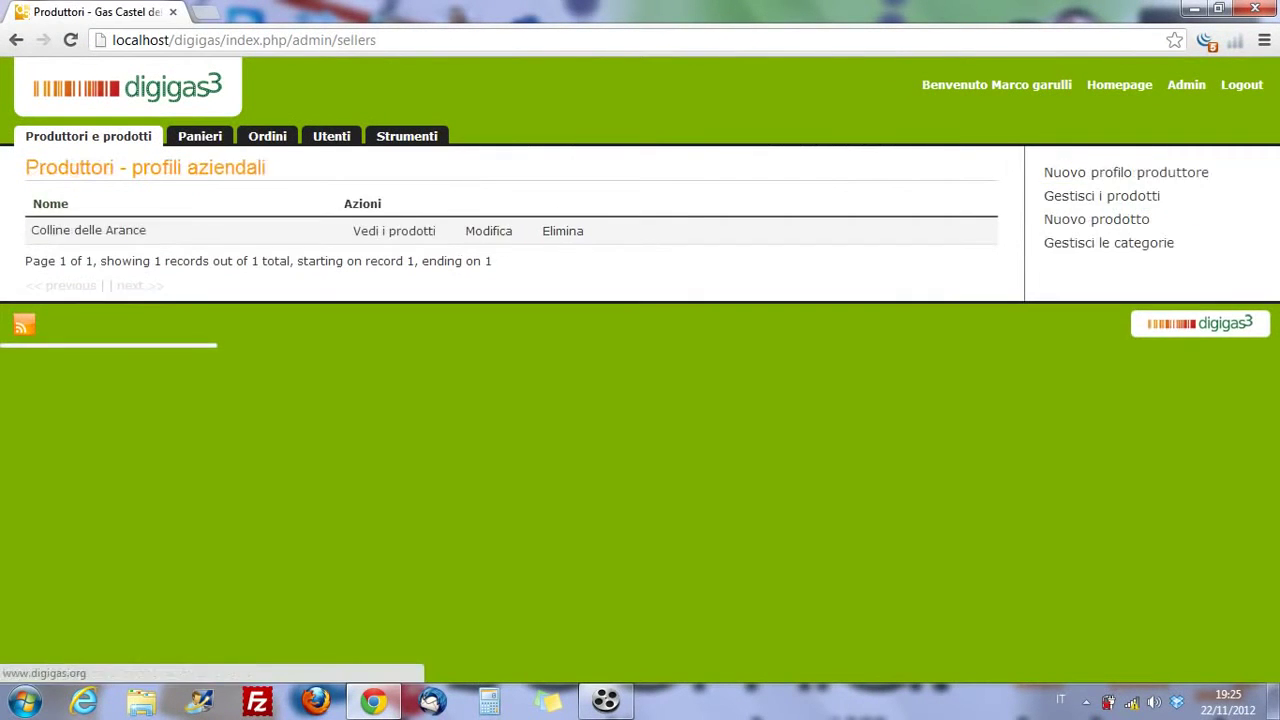
pyautogui.click(1126, 172)
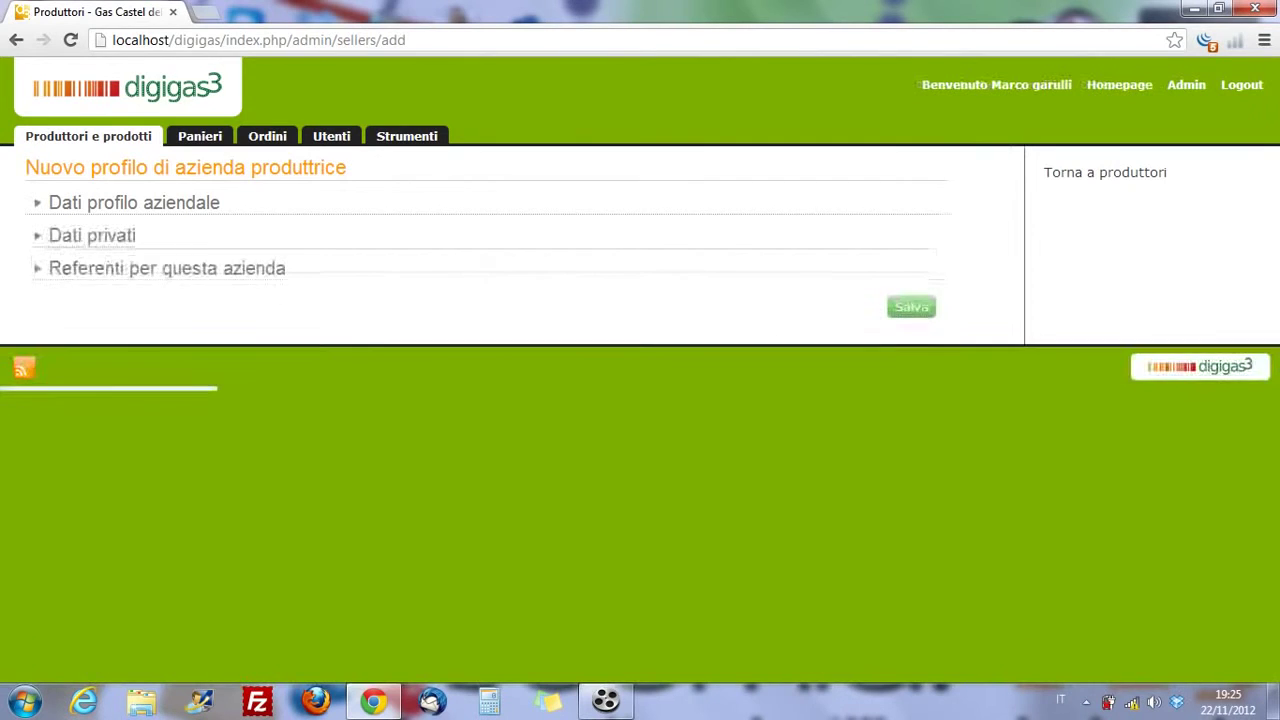
pyautogui.scroll(-2, 640, 400)
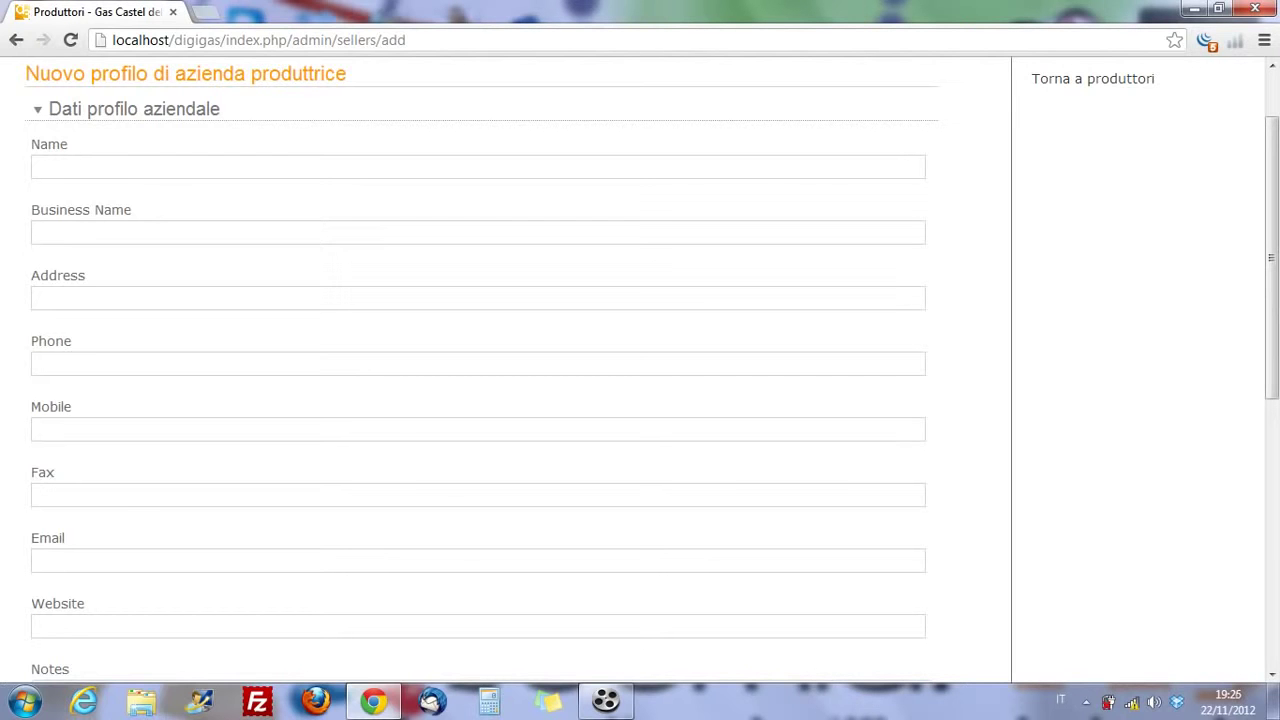
pyautogui.scroll(-3, 480, 370)
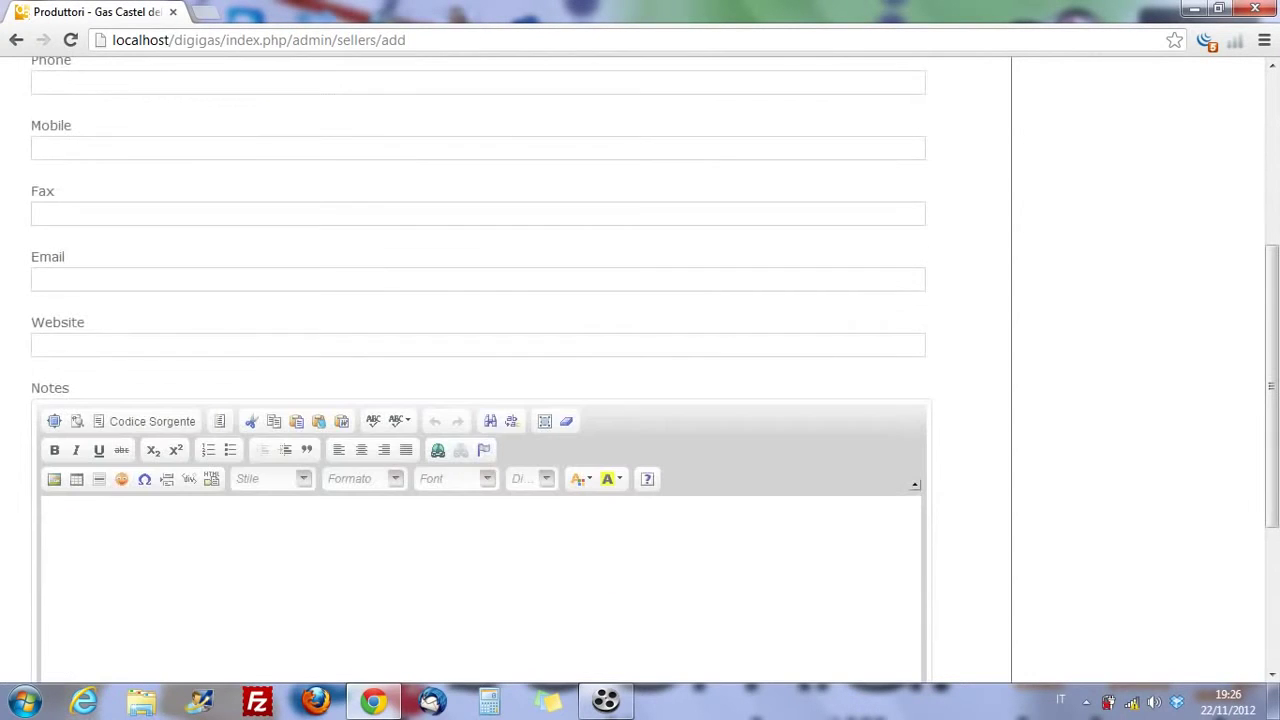
pyautogui.scroll(-3, 480, 370)
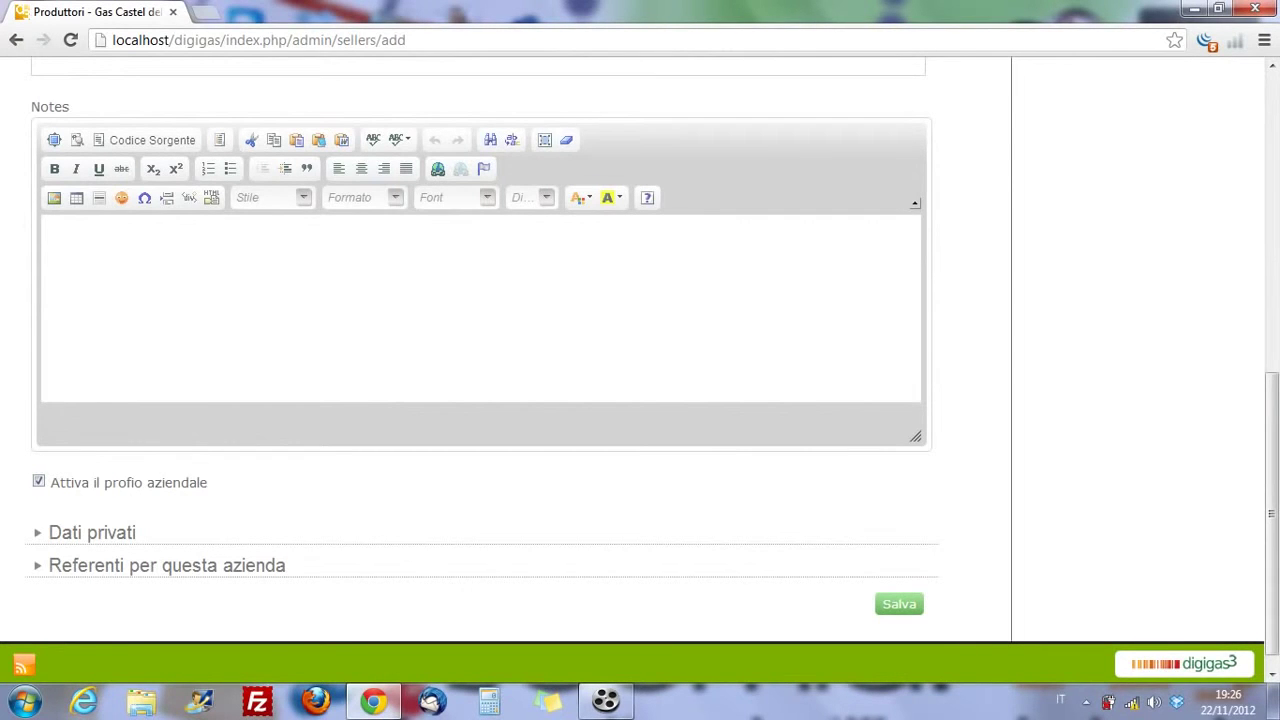
pyautogui.scroll(-1, 640, 368)
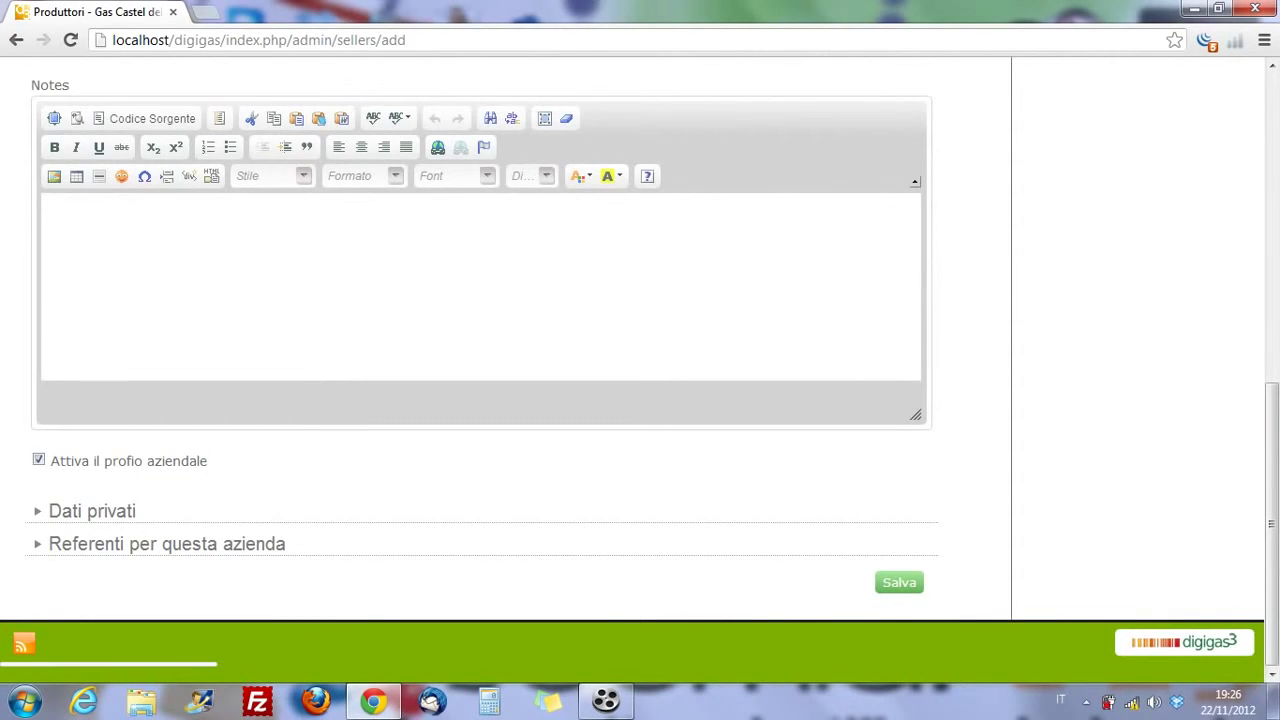
pyautogui.click(92, 510)
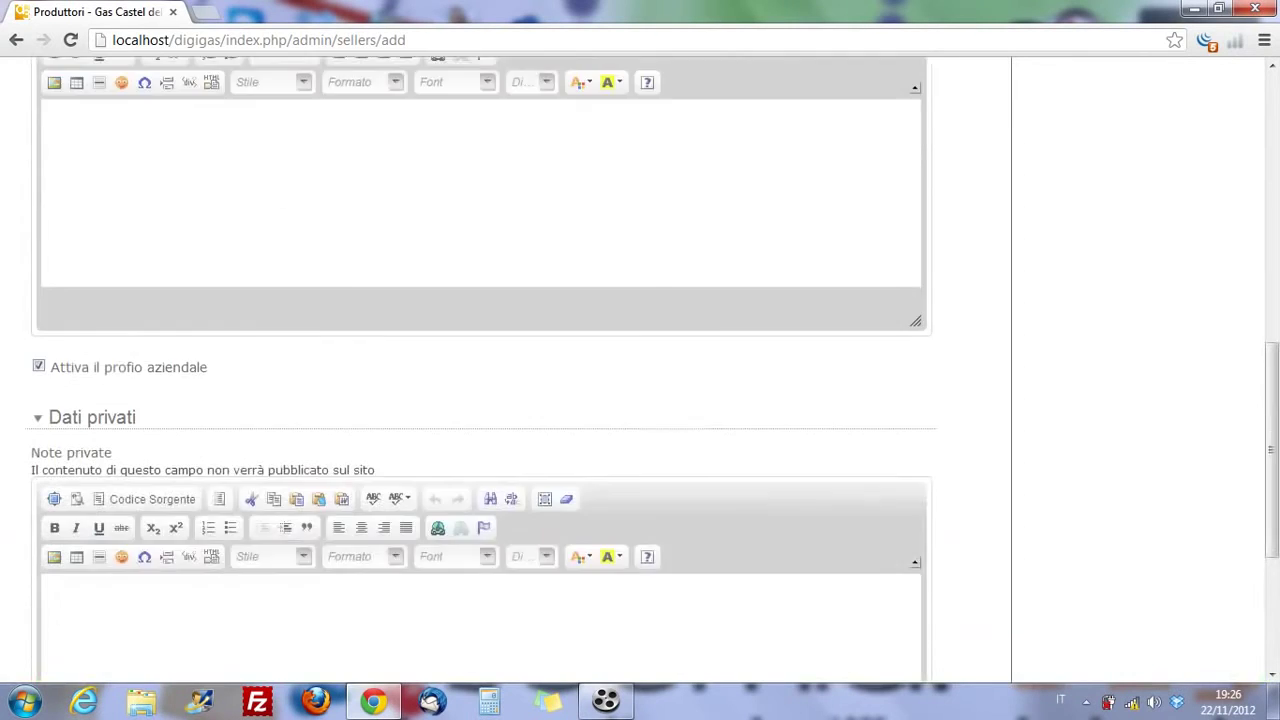
pyautogui.click(49, 285)
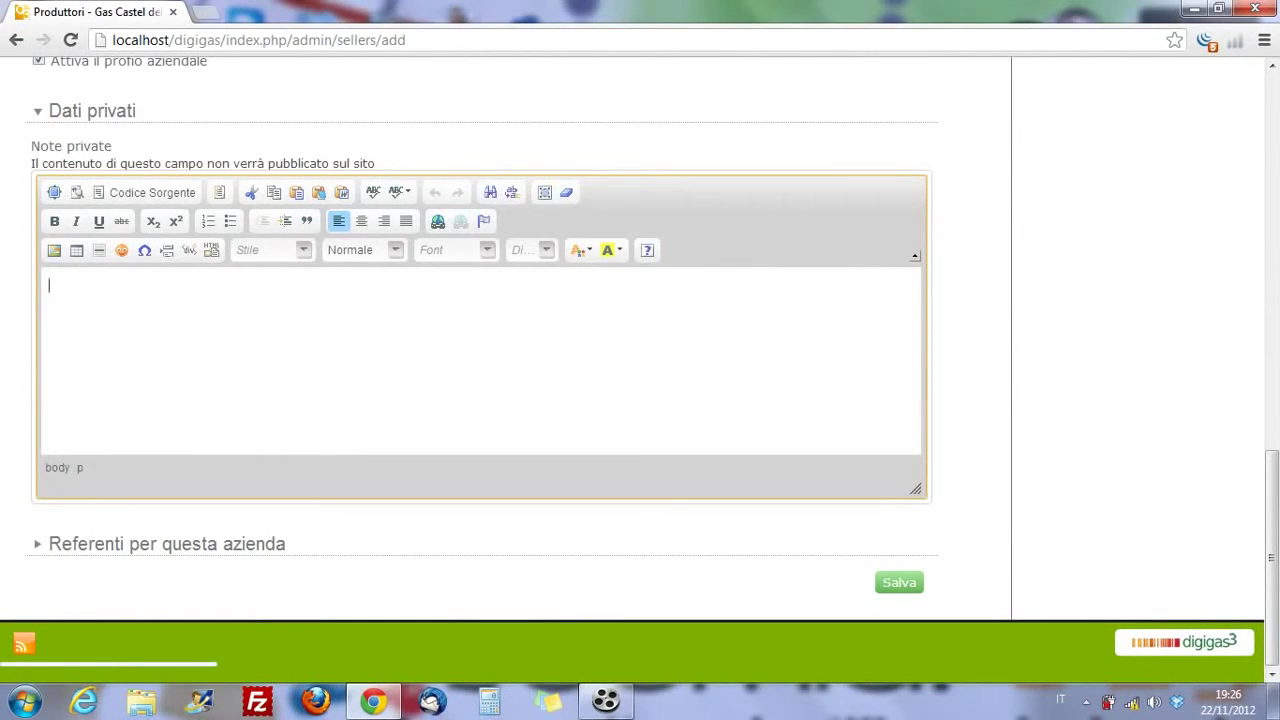
pyautogui.scroll(15, 640, 370)
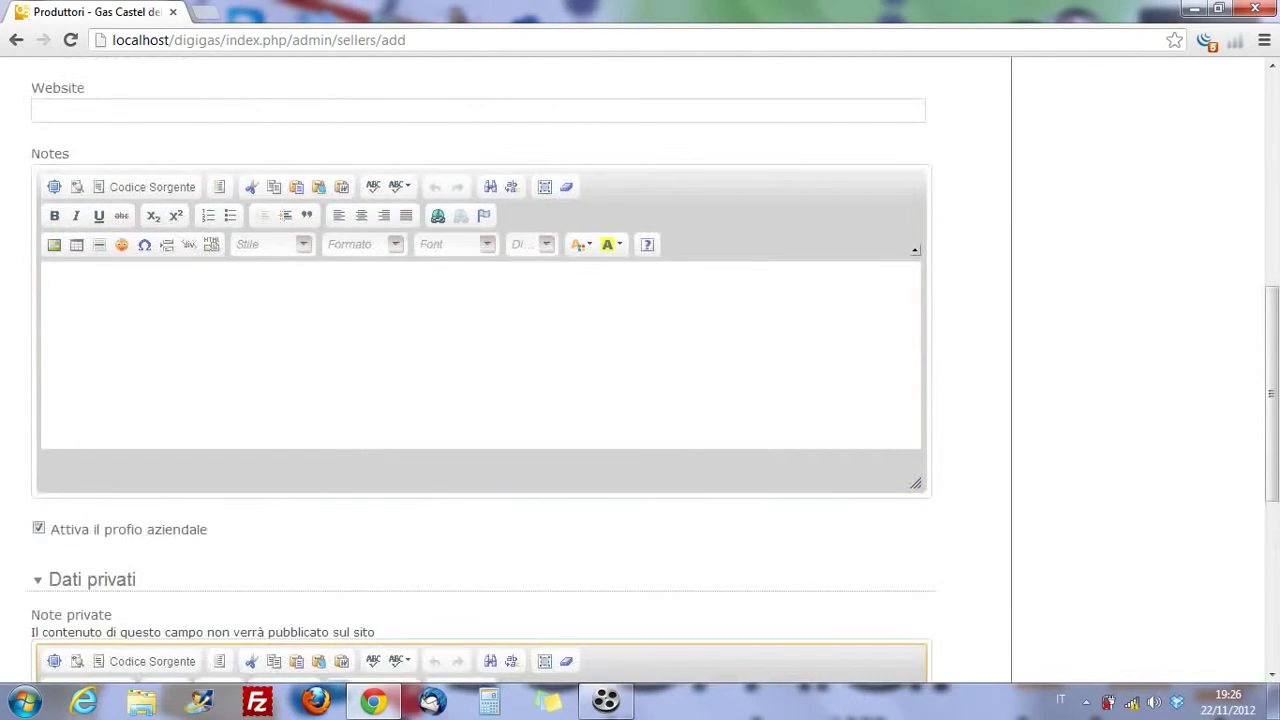
pyautogui.click(1093, 172)
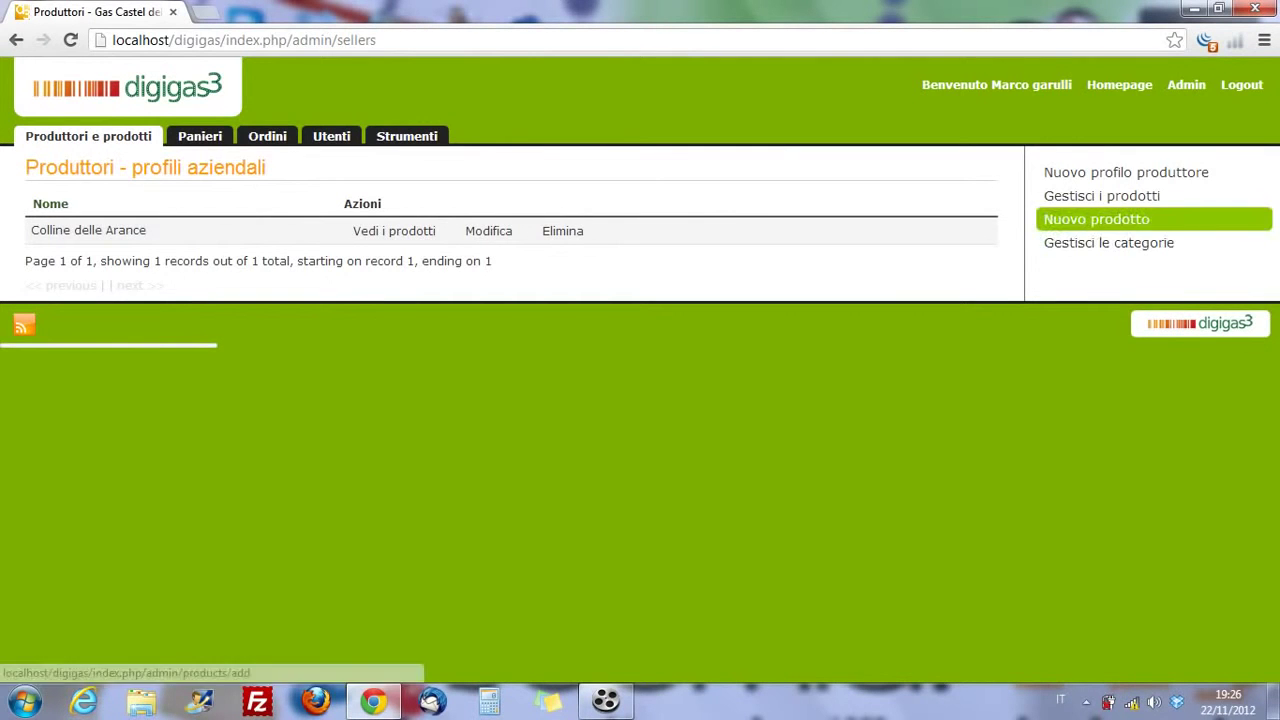
# - Start a new Agrumi di Sicilia product for the producer Colline delle Arance
pyautogui.click(1096, 219)
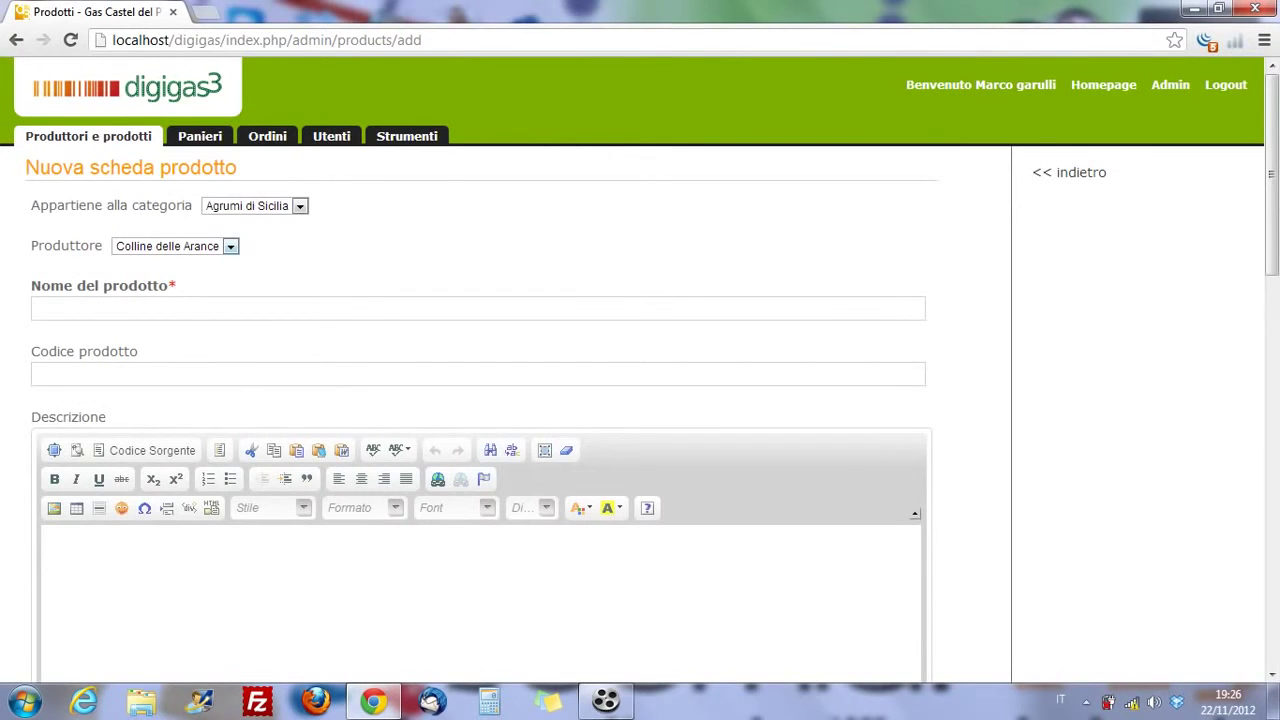
pyautogui.click(37, 308)
pyautogui.scroll(-1, 640, 400)
# - Enter product code 001 and move on to the packaging description editor
pyautogui.click(40, 280)
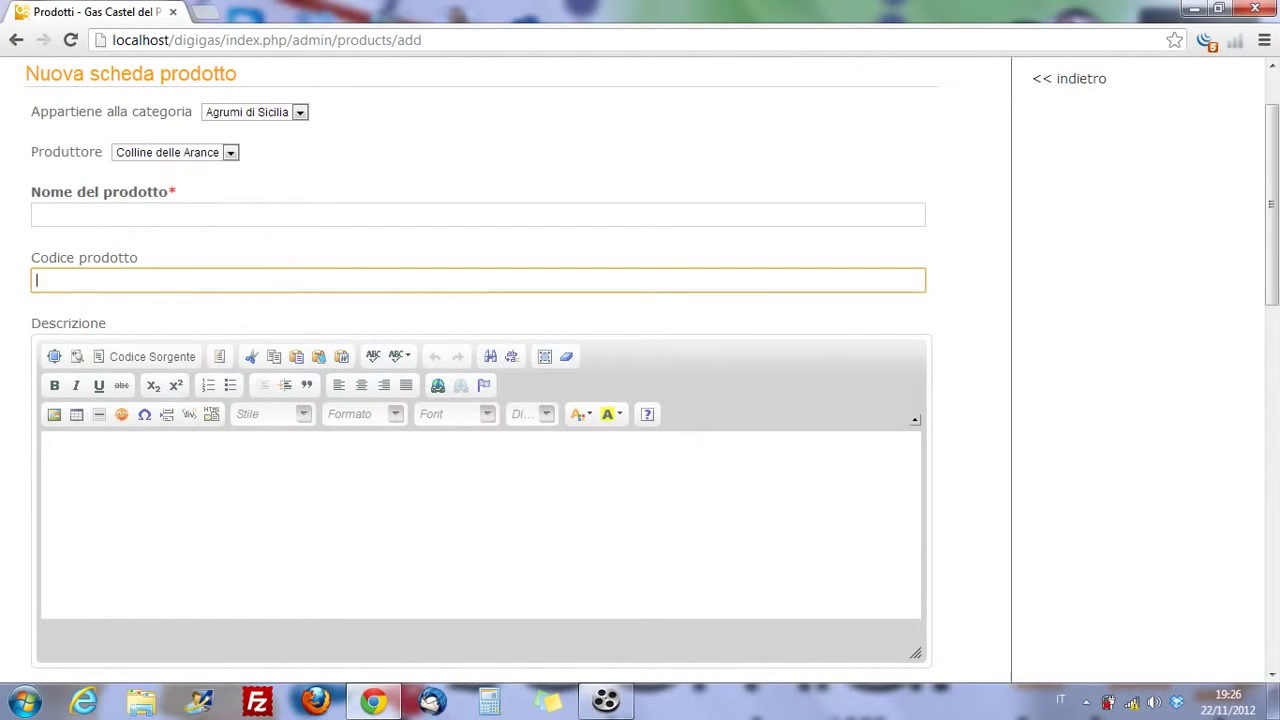
pyautogui.write('1')
pyautogui.press('BackSpace')
pyautogui.write('001')
pyautogui.scroll(-2, 480, 400)
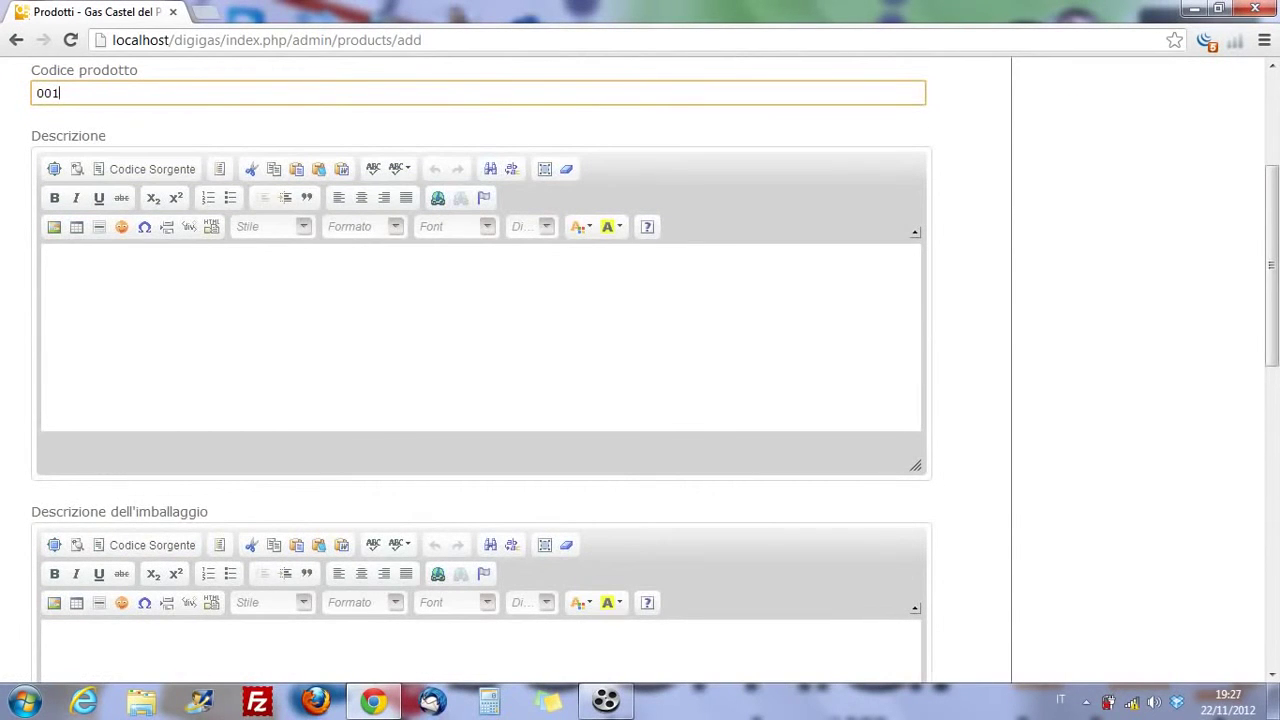
pyautogui.scroll(3, 640, 338)
pyautogui.click(478, 308)
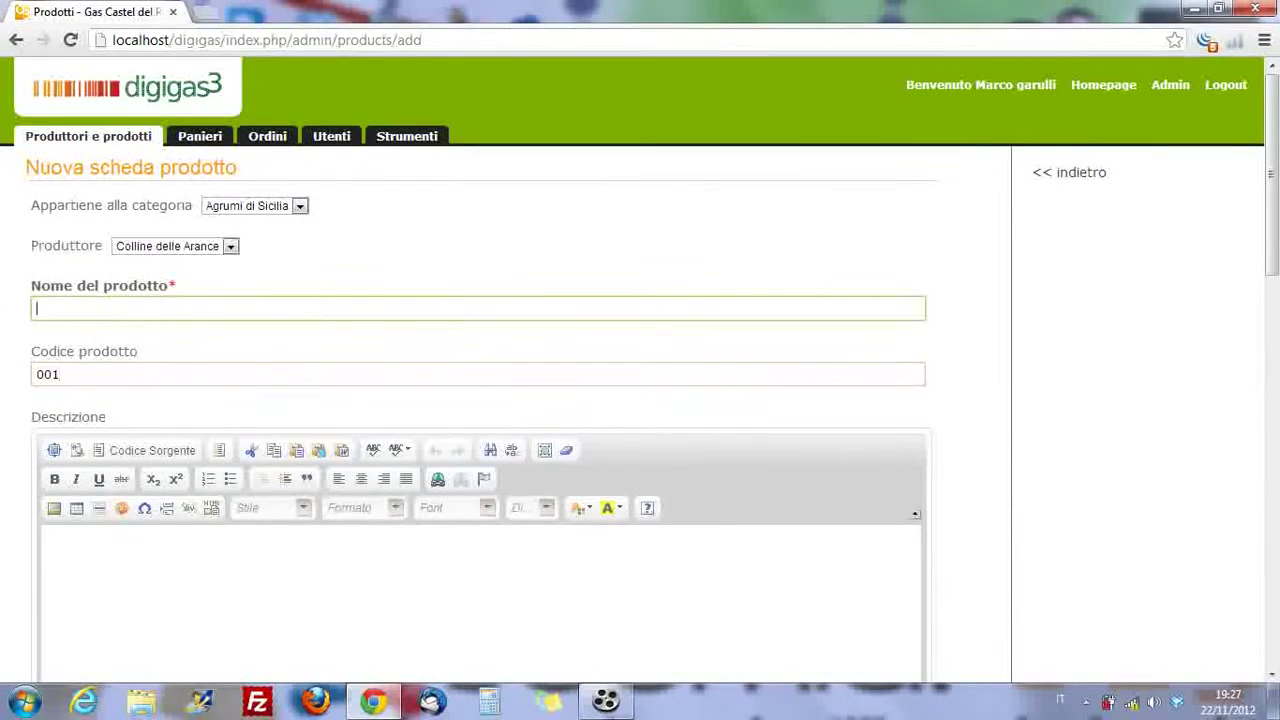
pyautogui.scroll(-7, 480, 400)
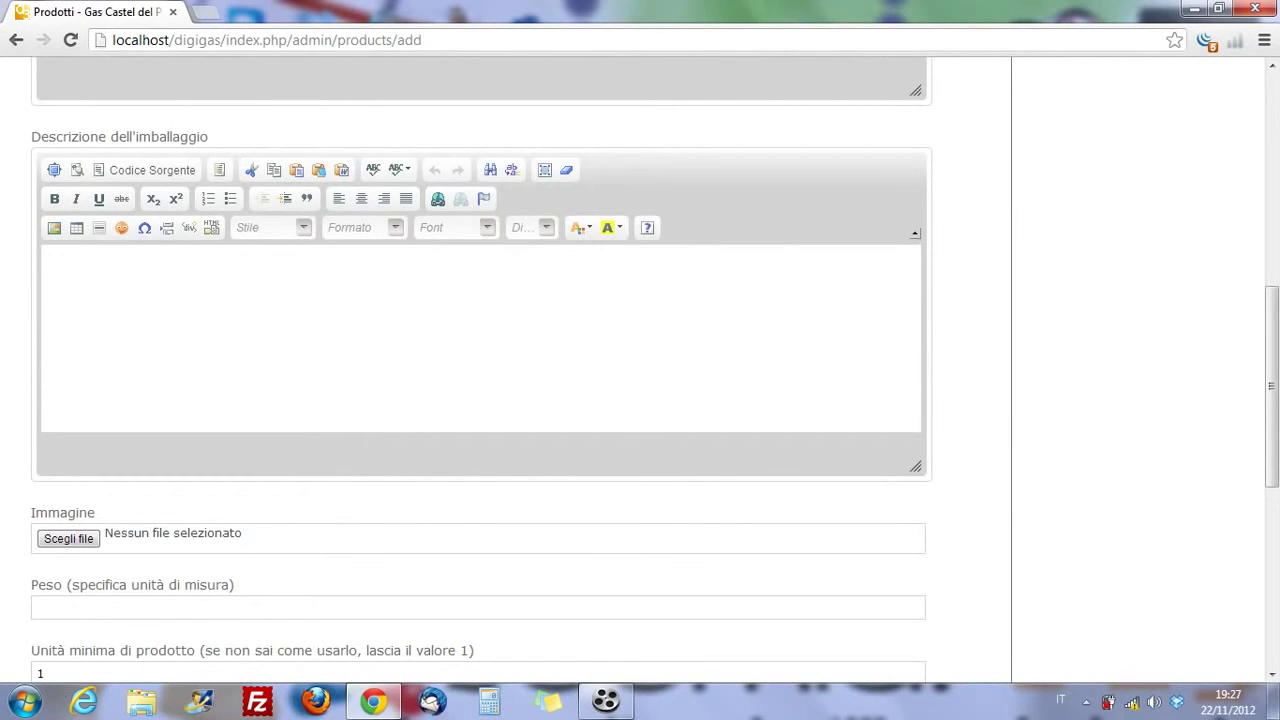
pyautogui.click(45, 260)
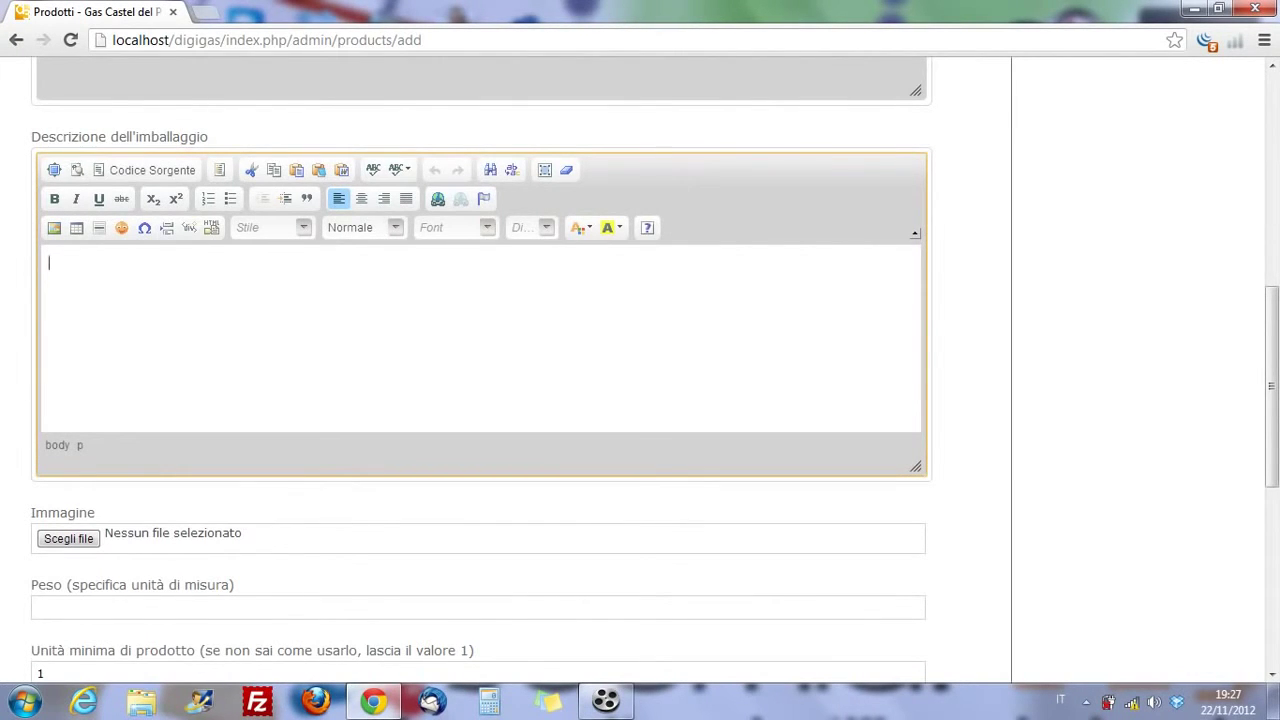
pyautogui.scroll(-3, 480, 400)
# - Attach _38.jpg as the product image, enter Kg for the weight and price 0.55
pyautogui.click(68, 257)
pyautogui.doubleClick(439, 295)
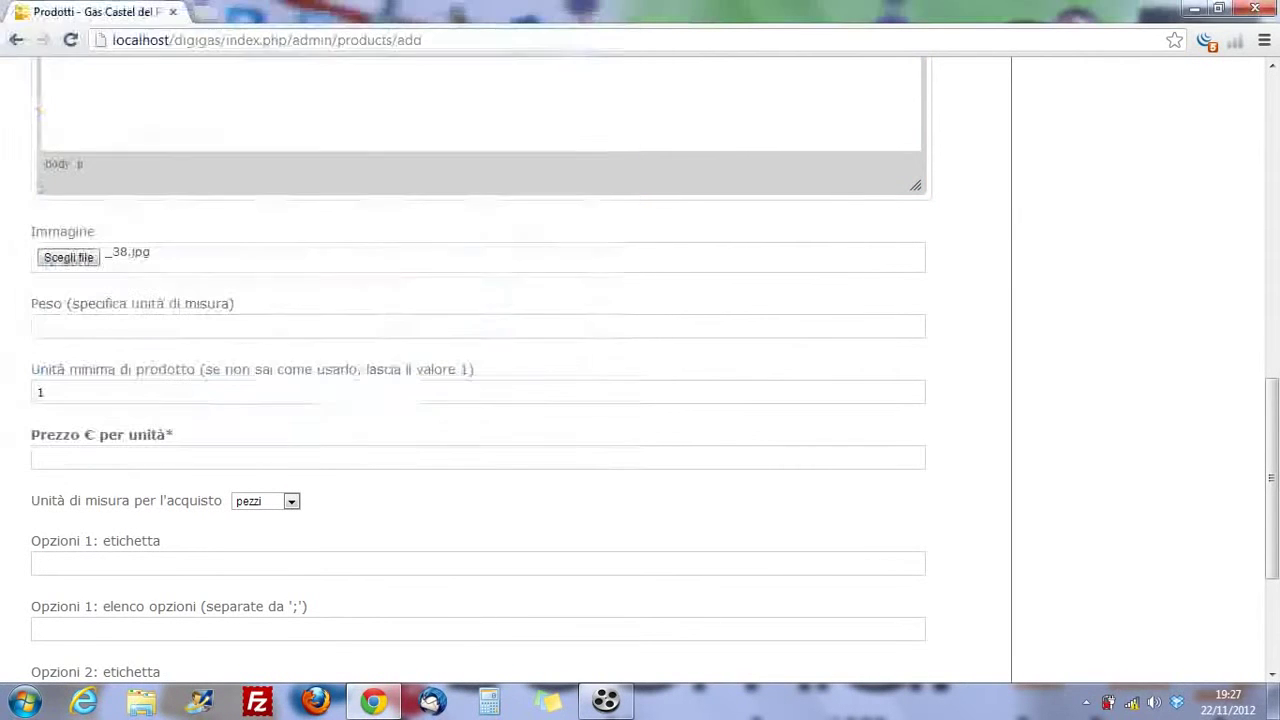
pyautogui.scroll(-1, 480, 400)
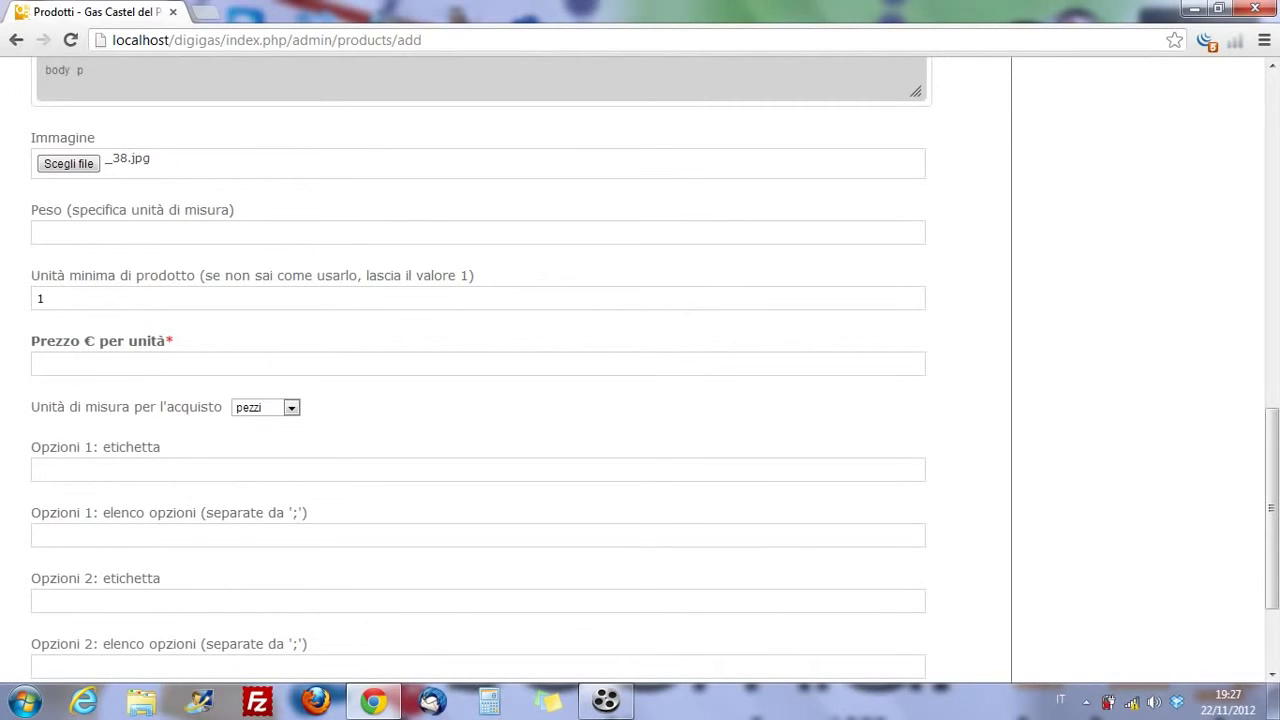
pyautogui.click(200, 232)
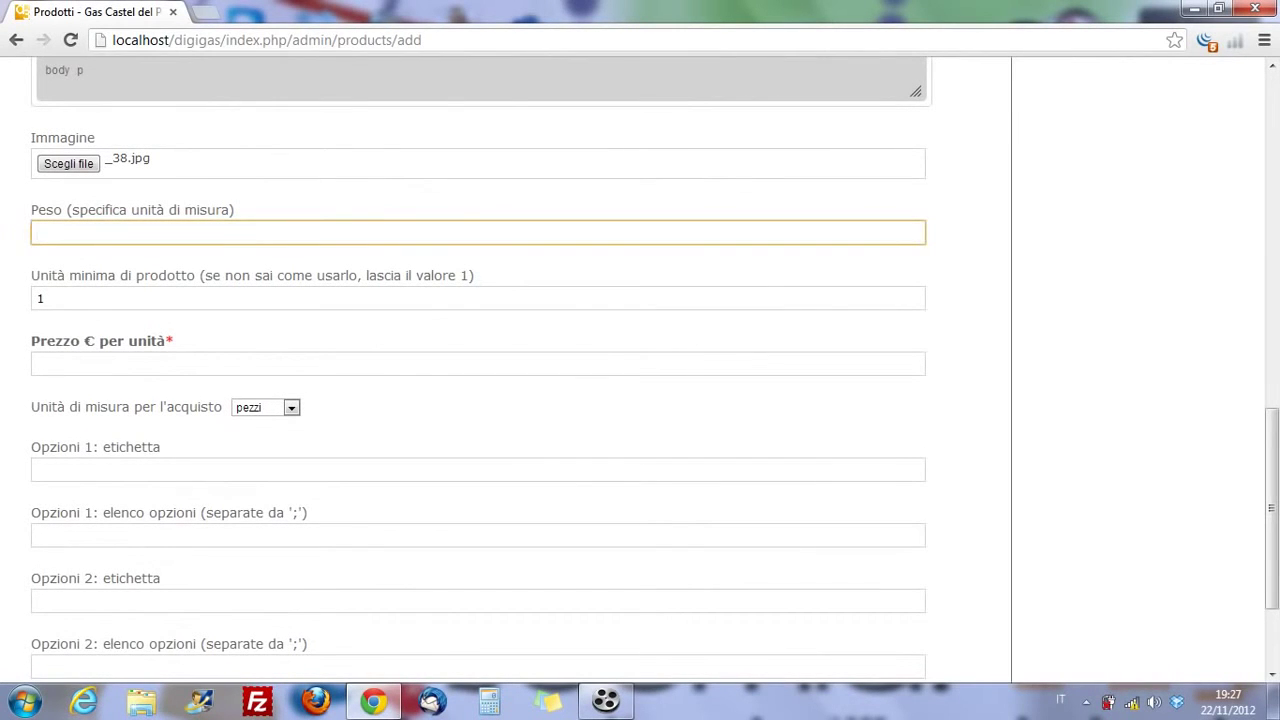
pyautogui.write('Kg')
pyautogui.scroll(-1, 640, 370)
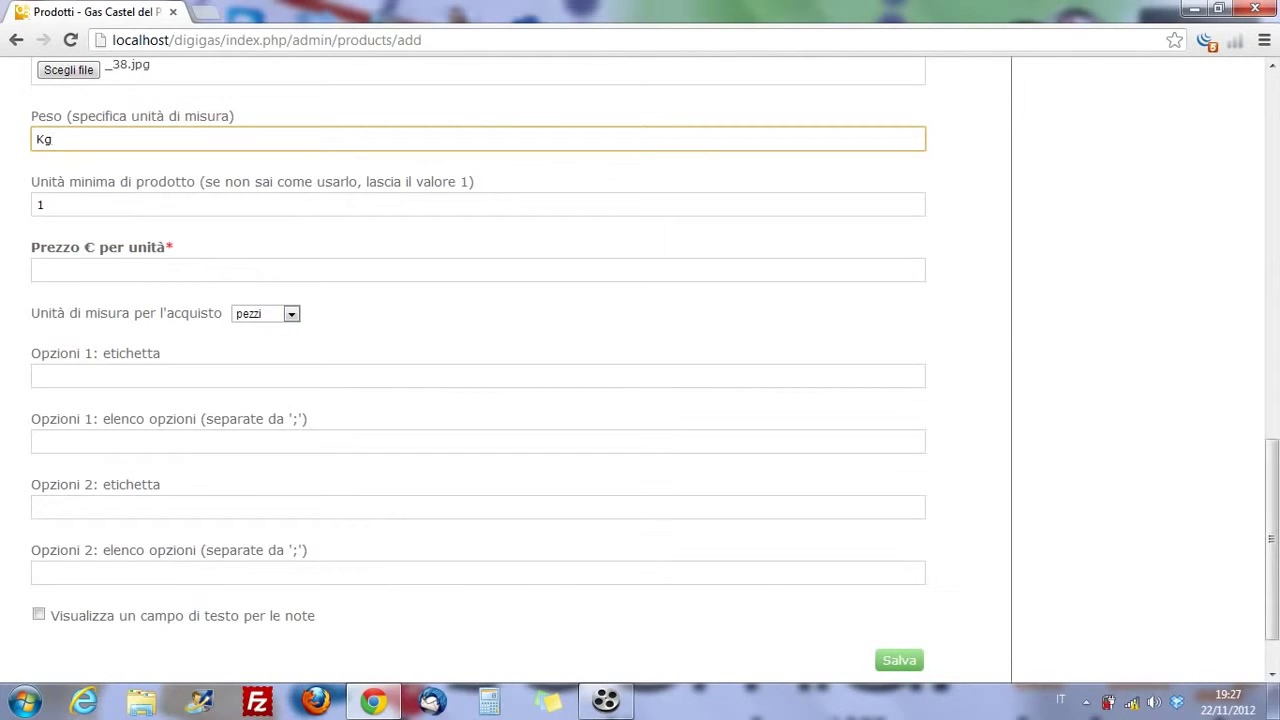
pyautogui.click(37, 270)
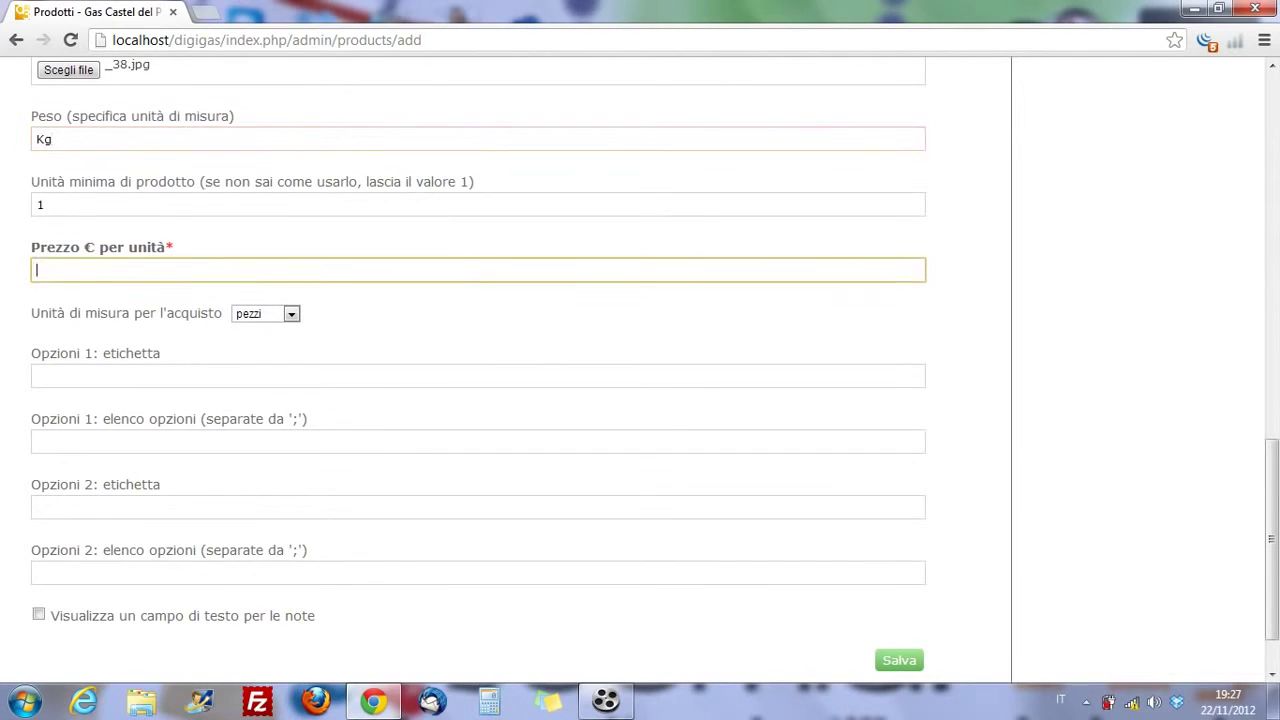
pyautogui.write('0.55')
# - Set the purchase unit to cassette, enable the notes field, save and return to producers
pyautogui.click(265, 313)
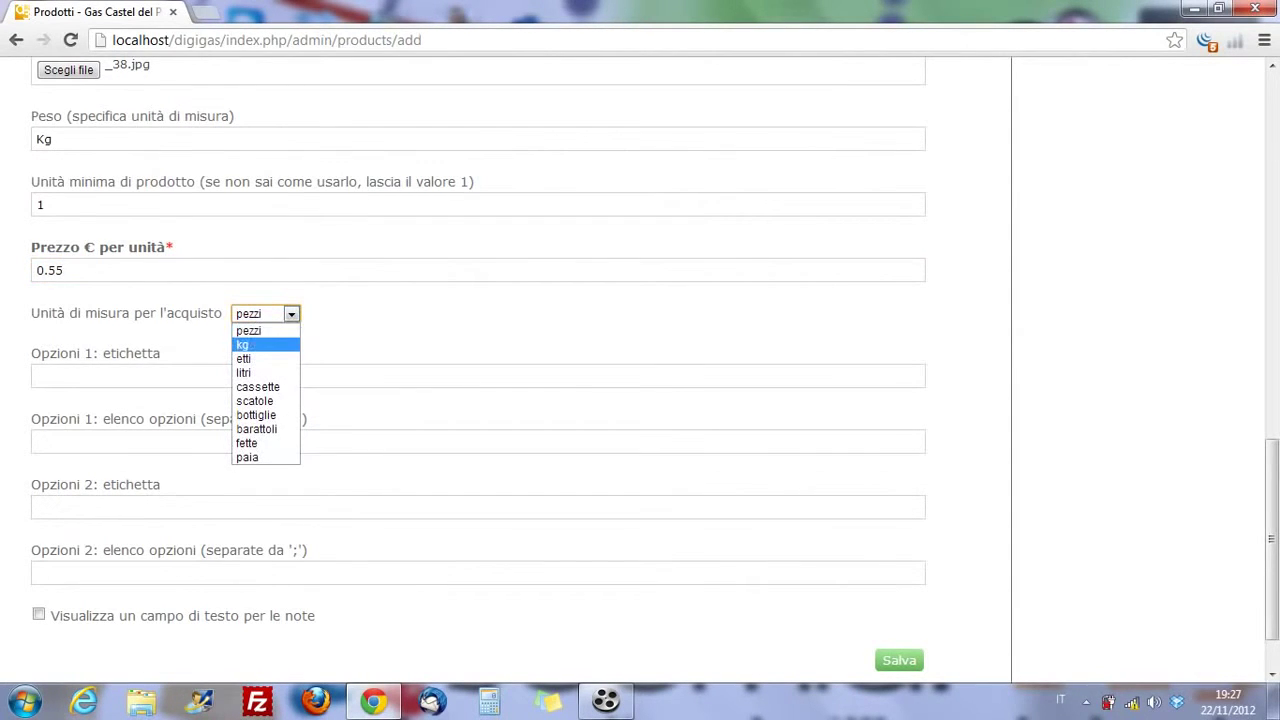
pyautogui.press('Down')
pyautogui.press('Down')
pyautogui.press('Down')
pyautogui.press('Down')
pyautogui.press('Down')
pyautogui.press('Down')
pyautogui.press('Down')
pyautogui.press('Down')
pyautogui.press('Up')
pyautogui.press('Up')
pyautogui.press('Up')
pyautogui.press('Up')
pyautogui.press('Up')
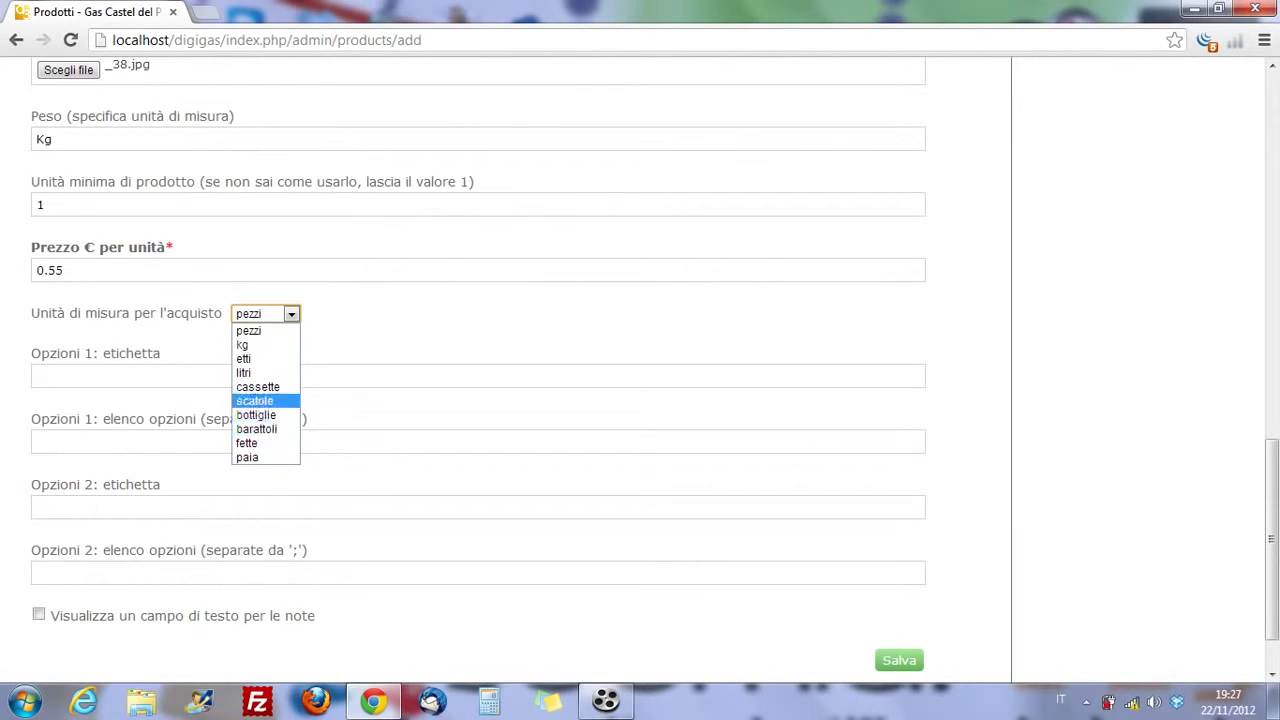
pyautogui.press('Return')
pyautogui.press('Tab')
pyautogui.scroll(-1, 500, 350)
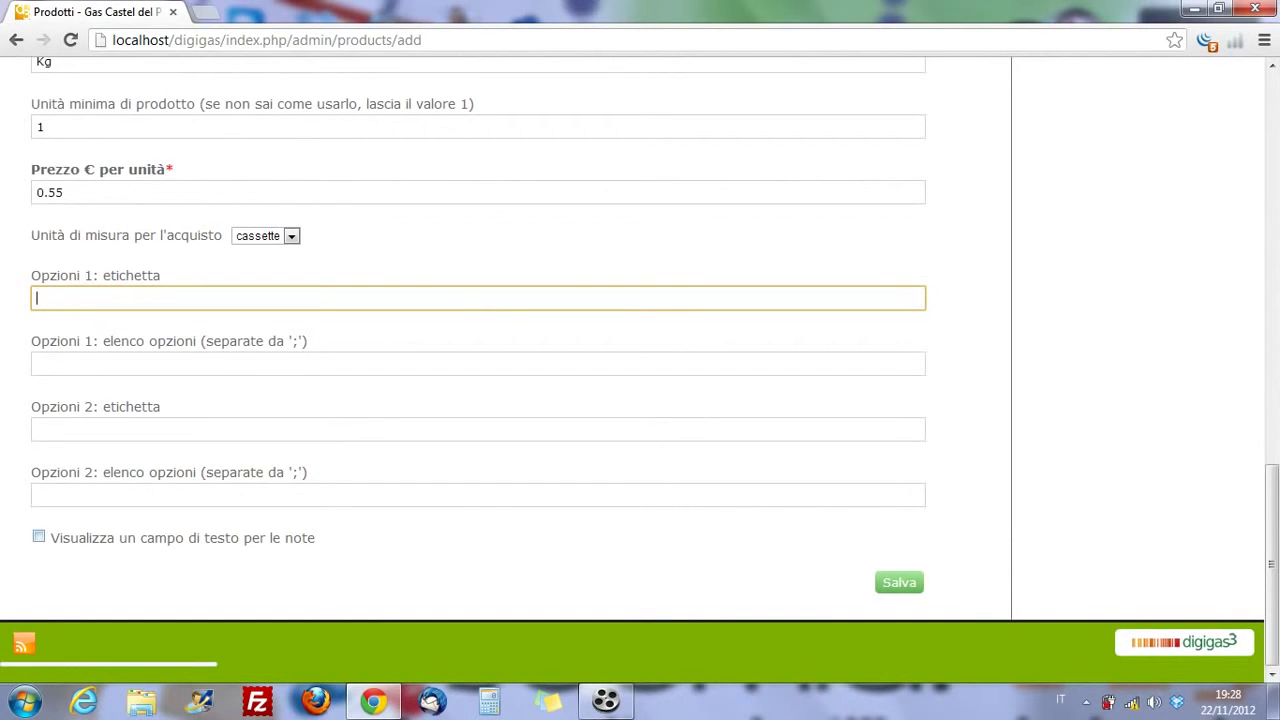
pyautogui.click(38, 537)
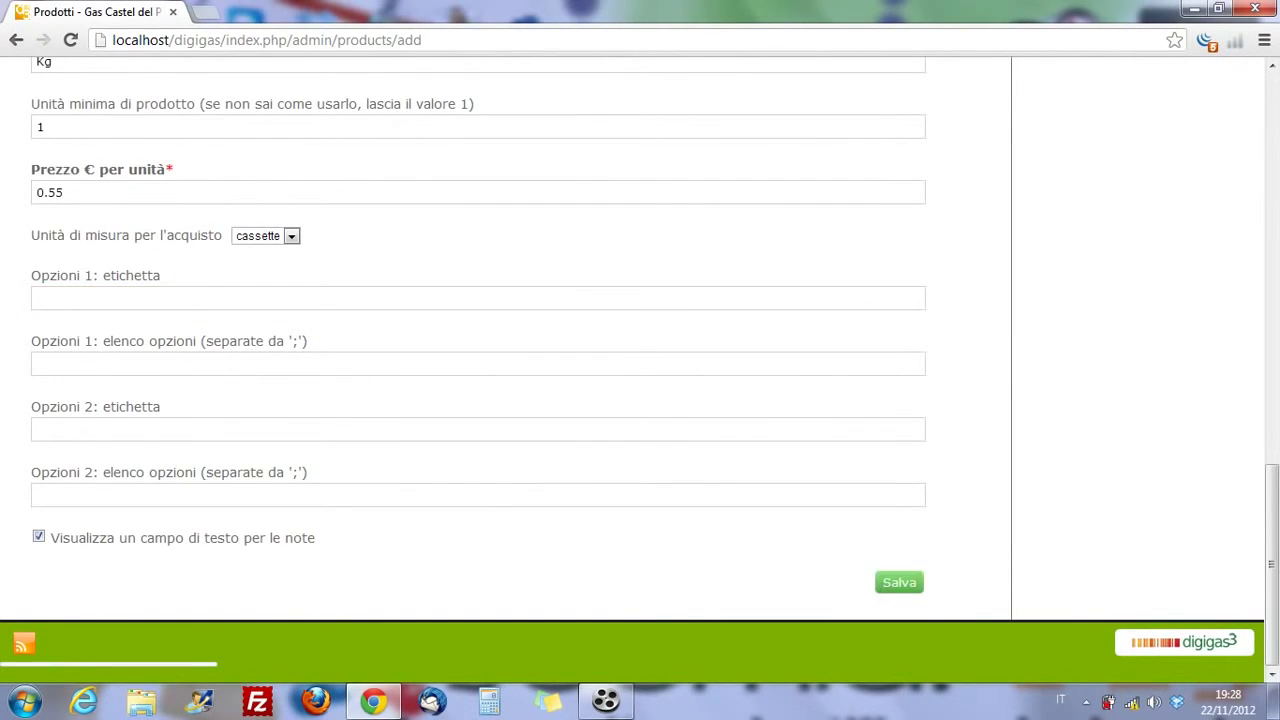
pyautogui.click(899, 582)
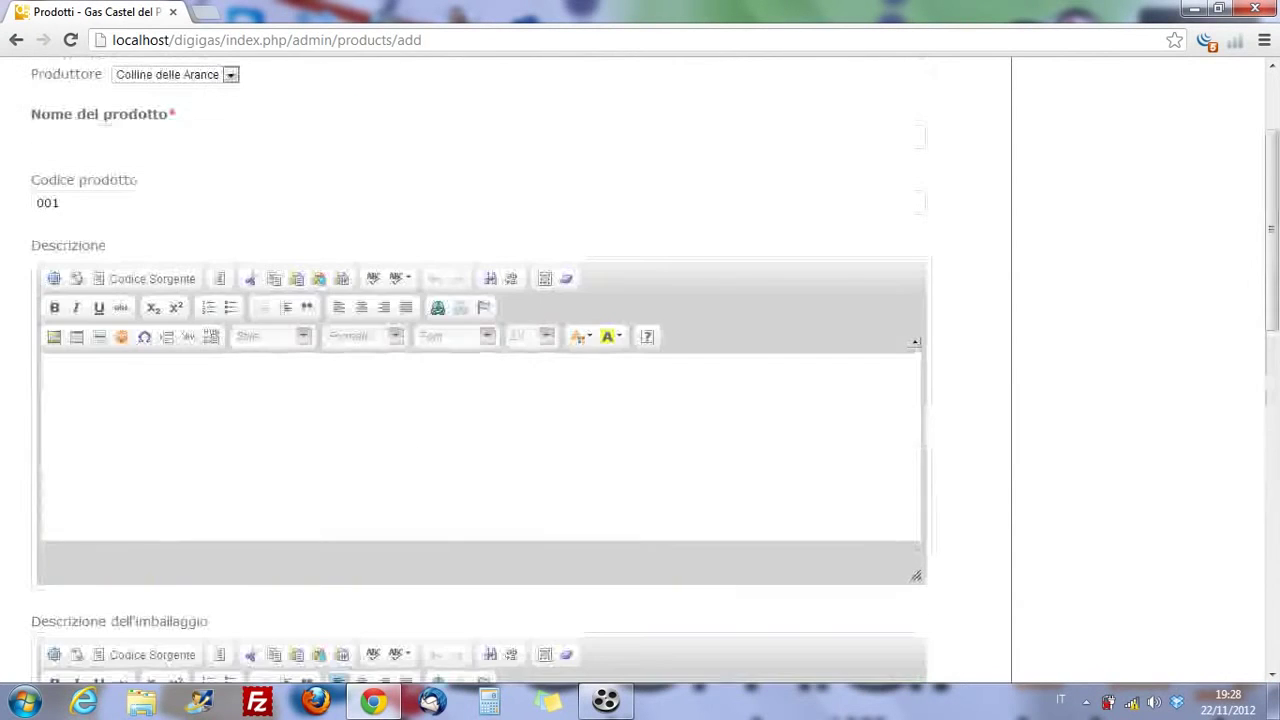
pyautogui.click(1075, 172)
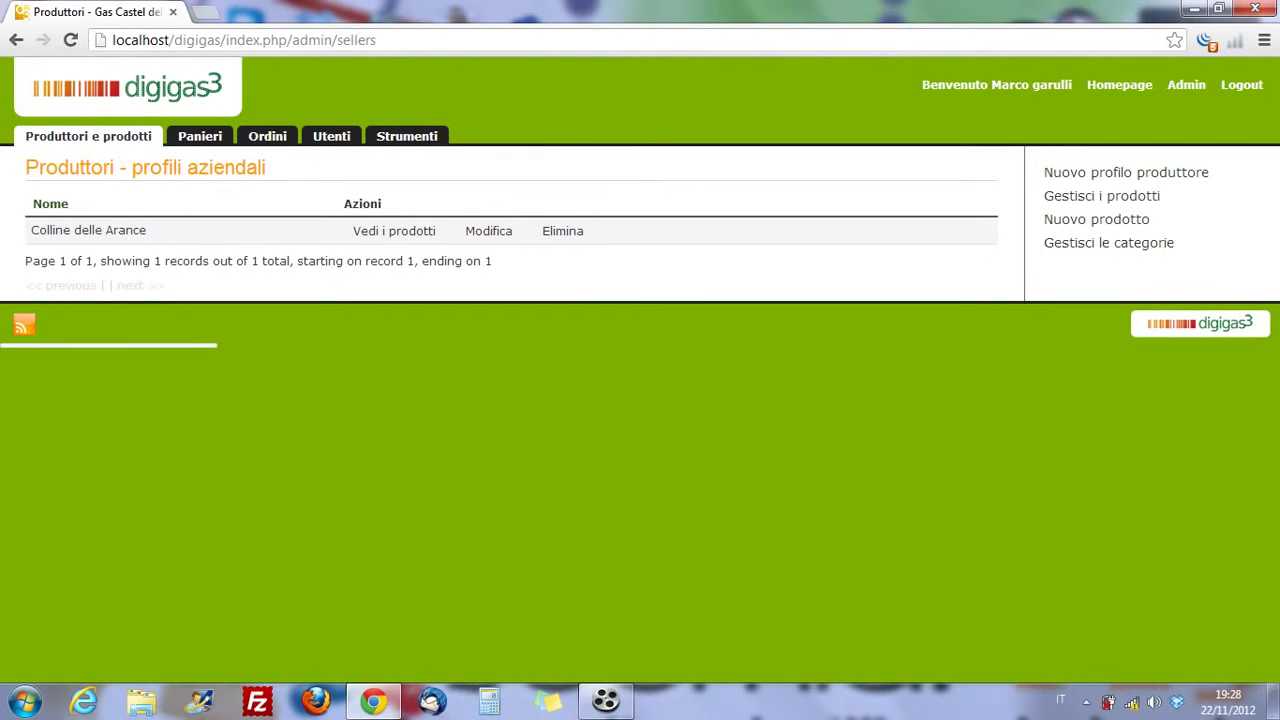
# - Open the Colline delle Arance hamper from the Panieri list for editing
pyautogui.click(200, 136)
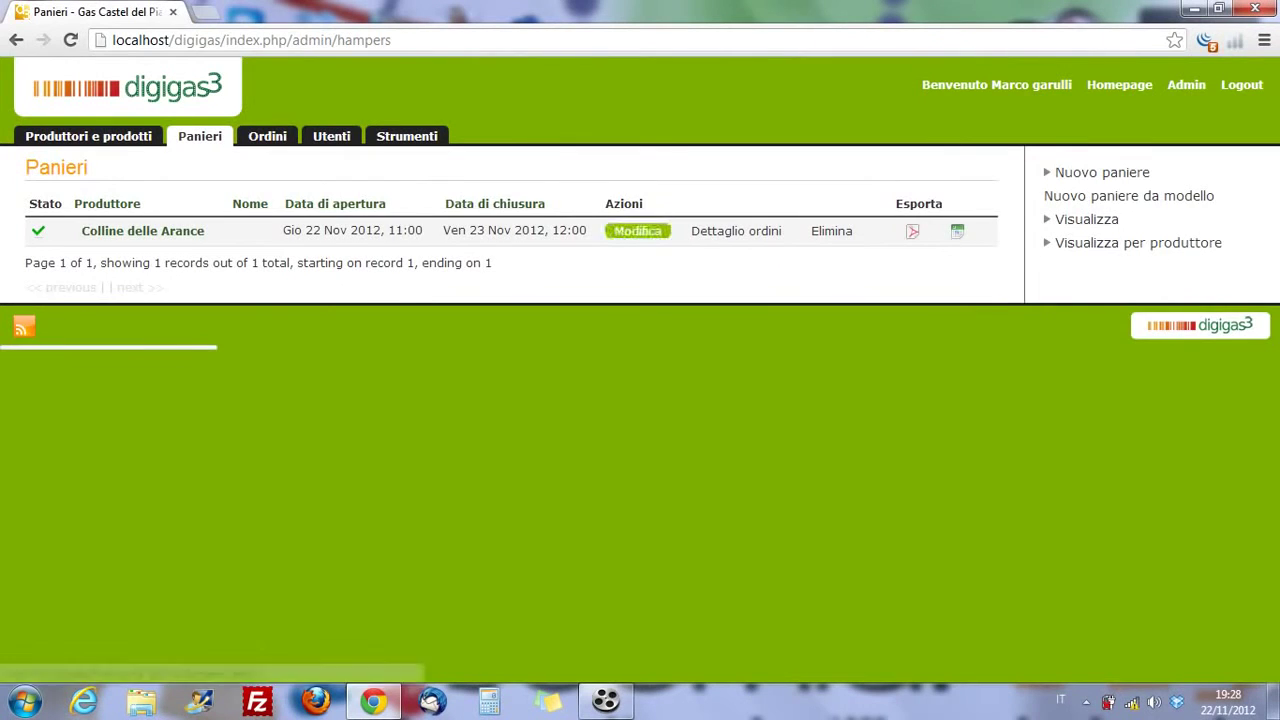
pyautogui.click(637, 231)
pyautogui.scroll(-1, 480, 400)
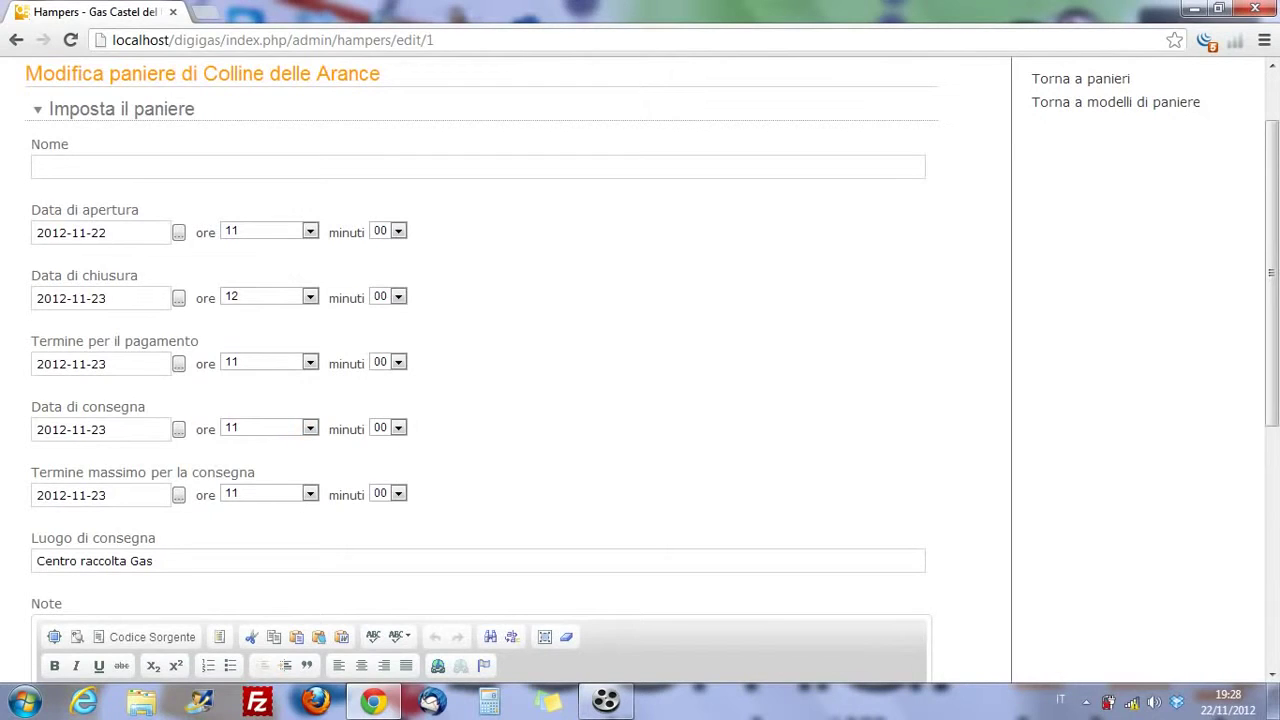
pyautogui.scroll(-3, 480, 370)
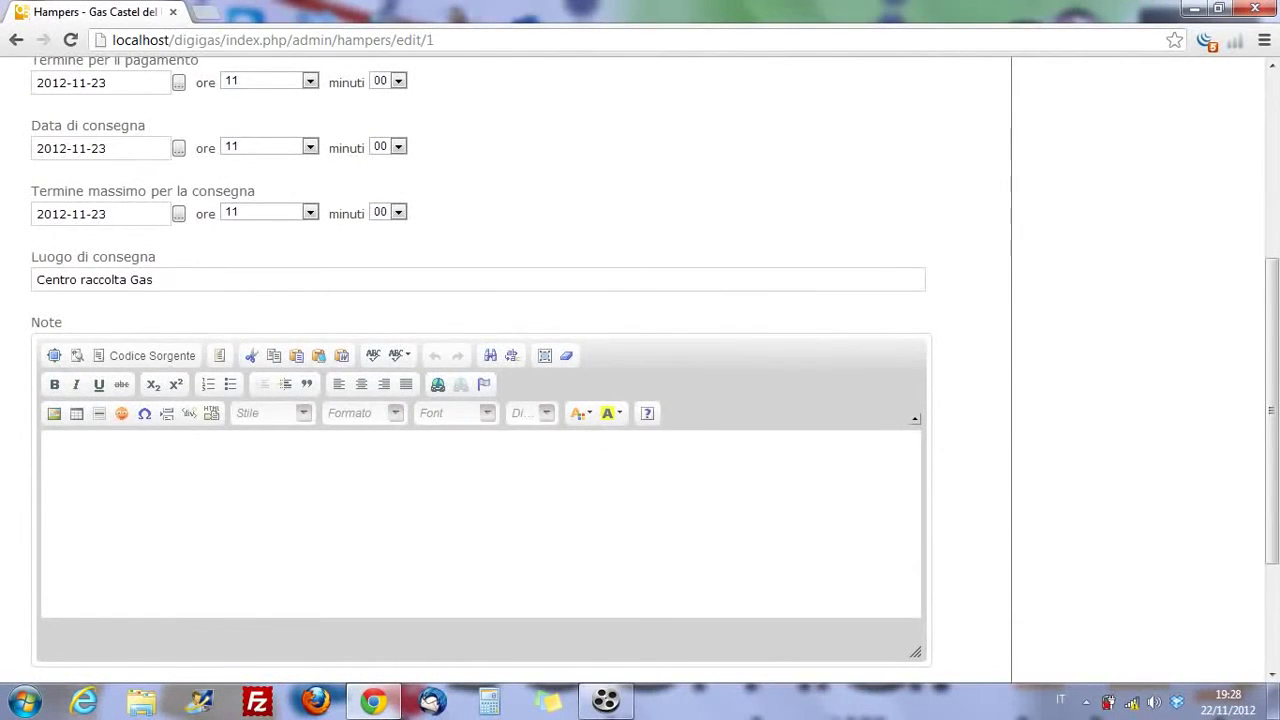
pyautogui.scroll(-2, 480, 370)
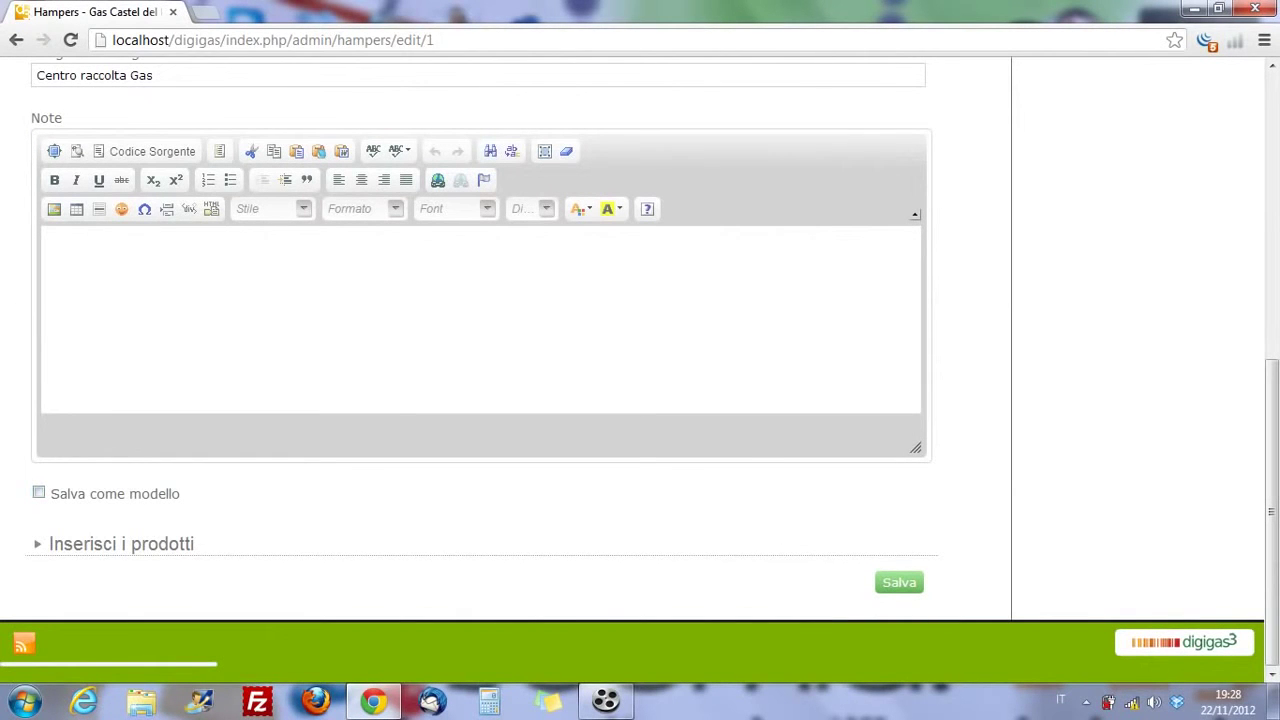
# - Tick 'Salva come modello', include Arance da spremuta from Agrumi di Sicilia, and save
pyautogui.click(38, 493)
pyautogui.click(121, 543)
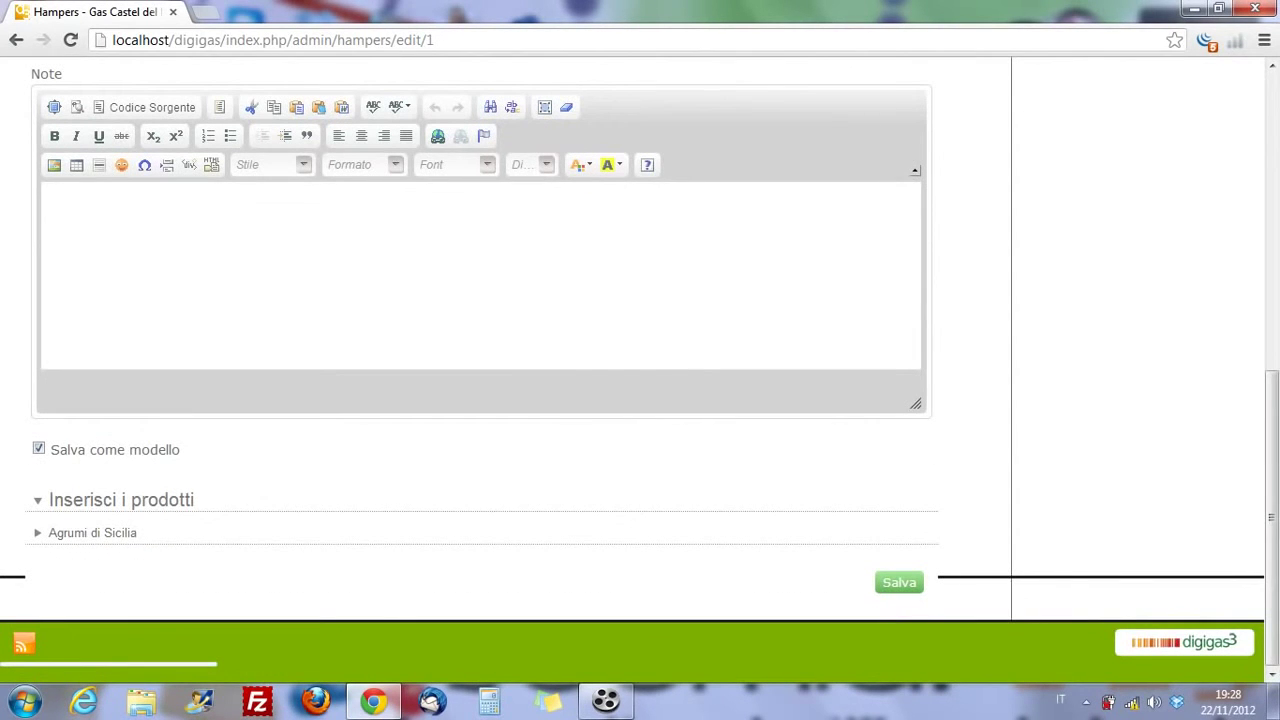
pyautogui.click(92, 532)
pyautogui.scroll(-2, 480, 400)
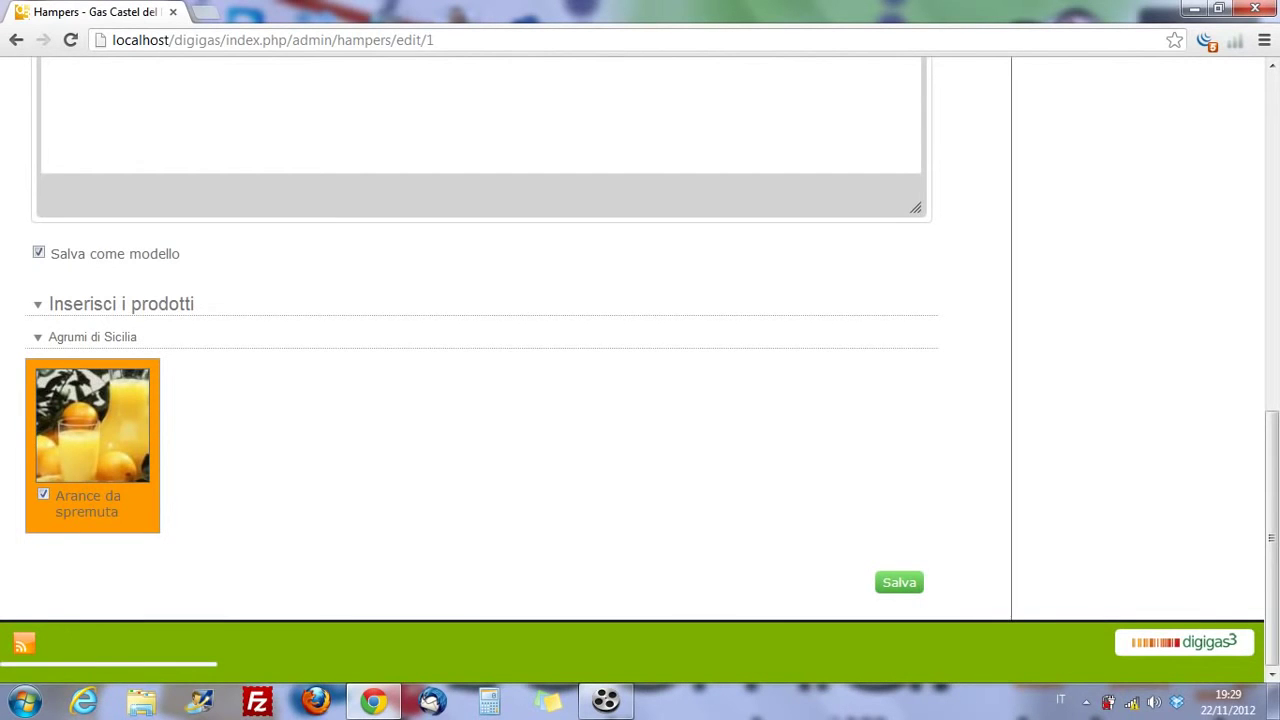
pyautogui.click(899, 582)
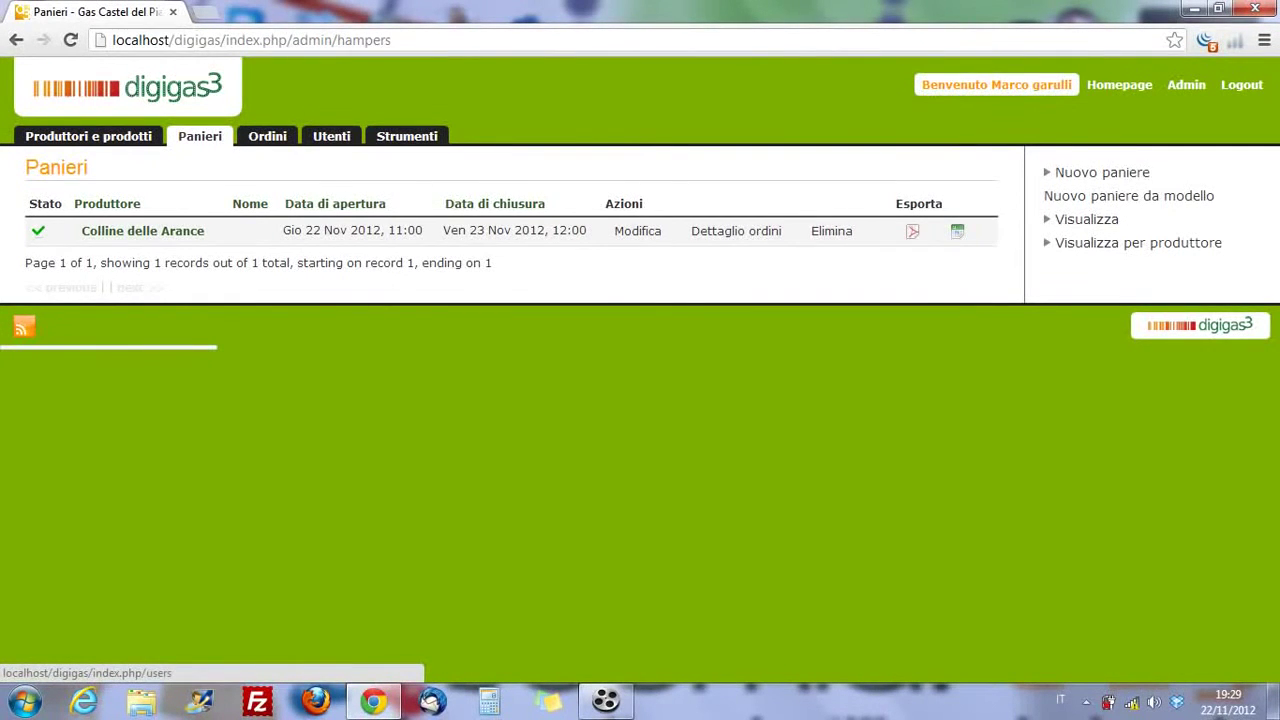
# - View the user profile and open hampers, then return to the admin pending orders list
pyautogui.click(996, 84)
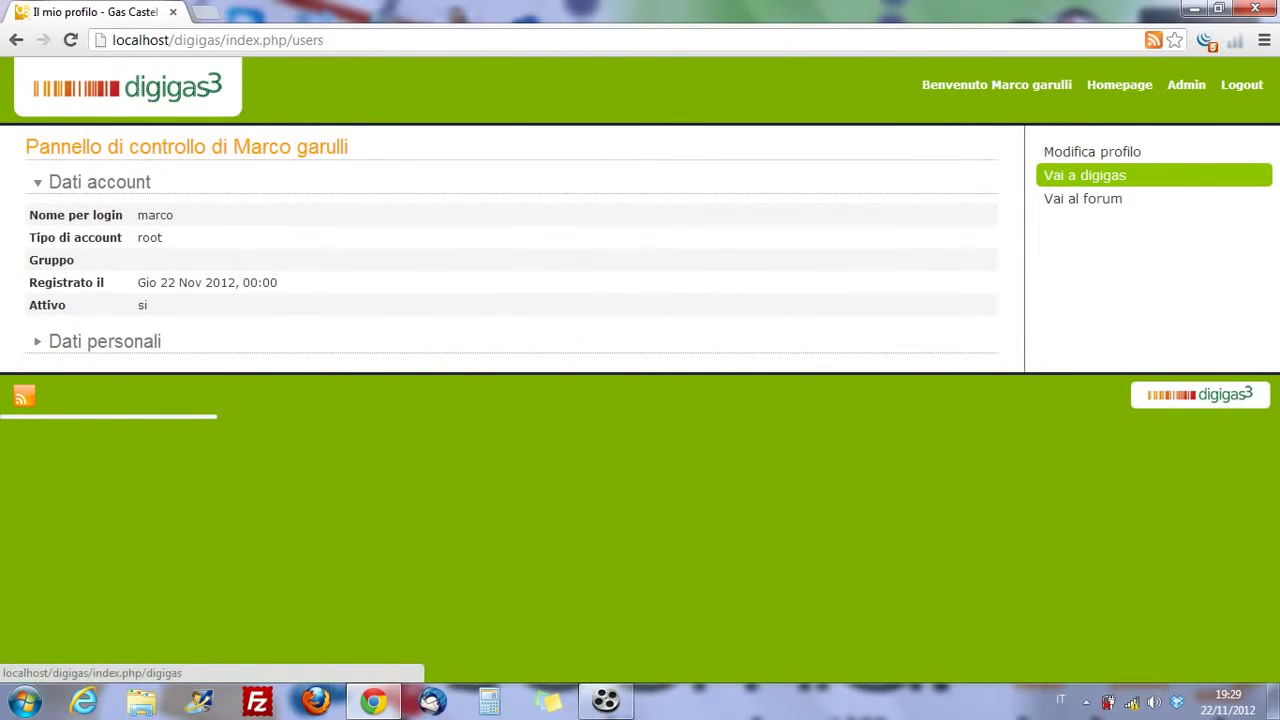
pyautogui.click(1084, 175)
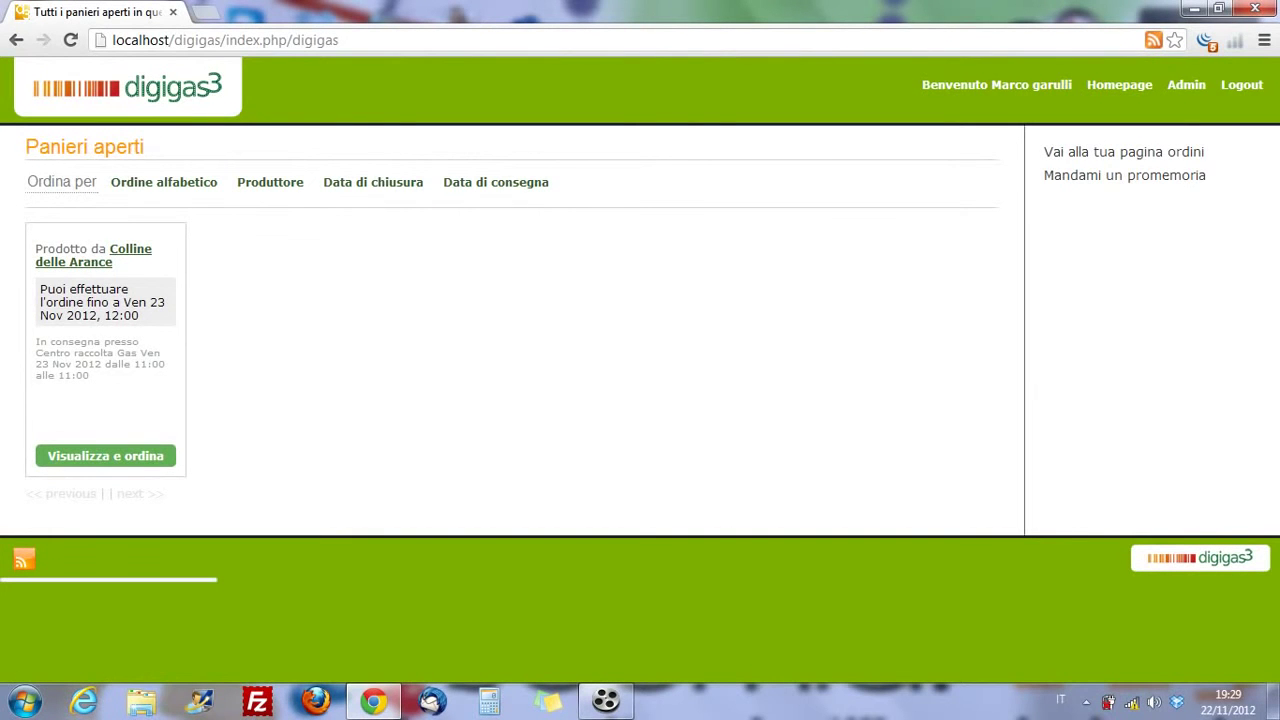
pyautogui.click(1186, 84)
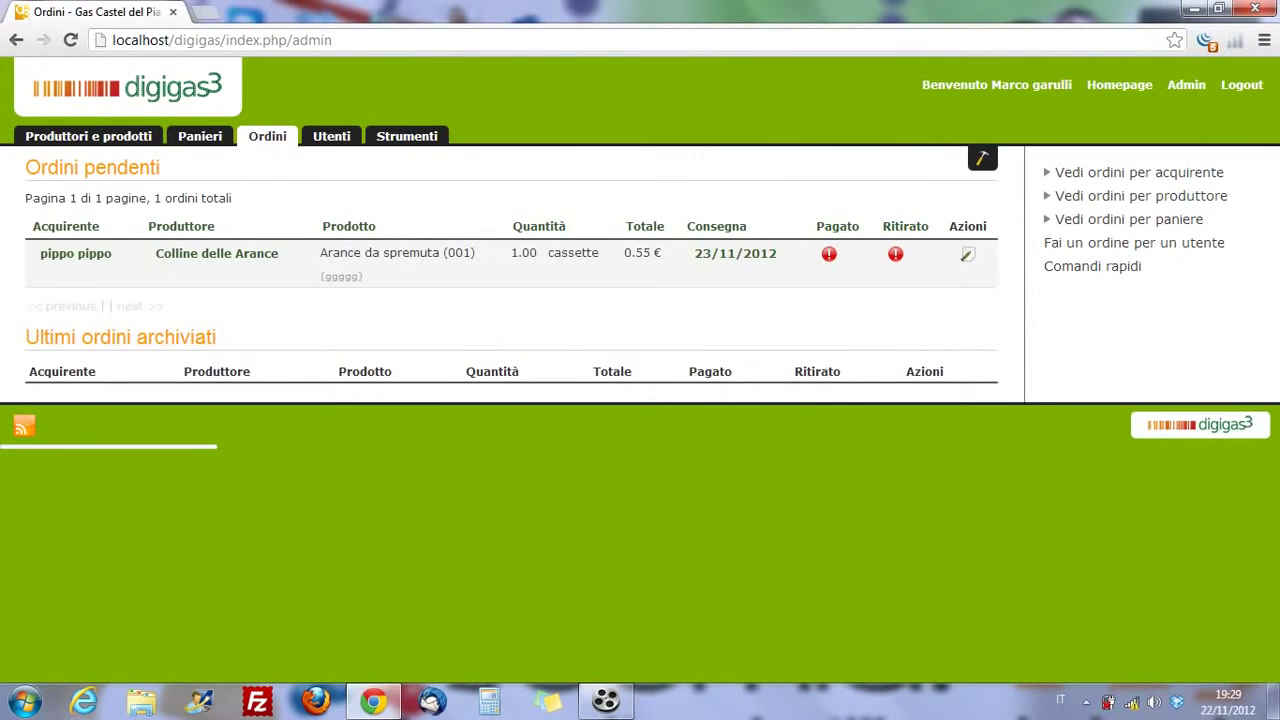
# - Start an order for the current admin user on the Colline delle Arance hamper
pyautogui.click(1134, 242)
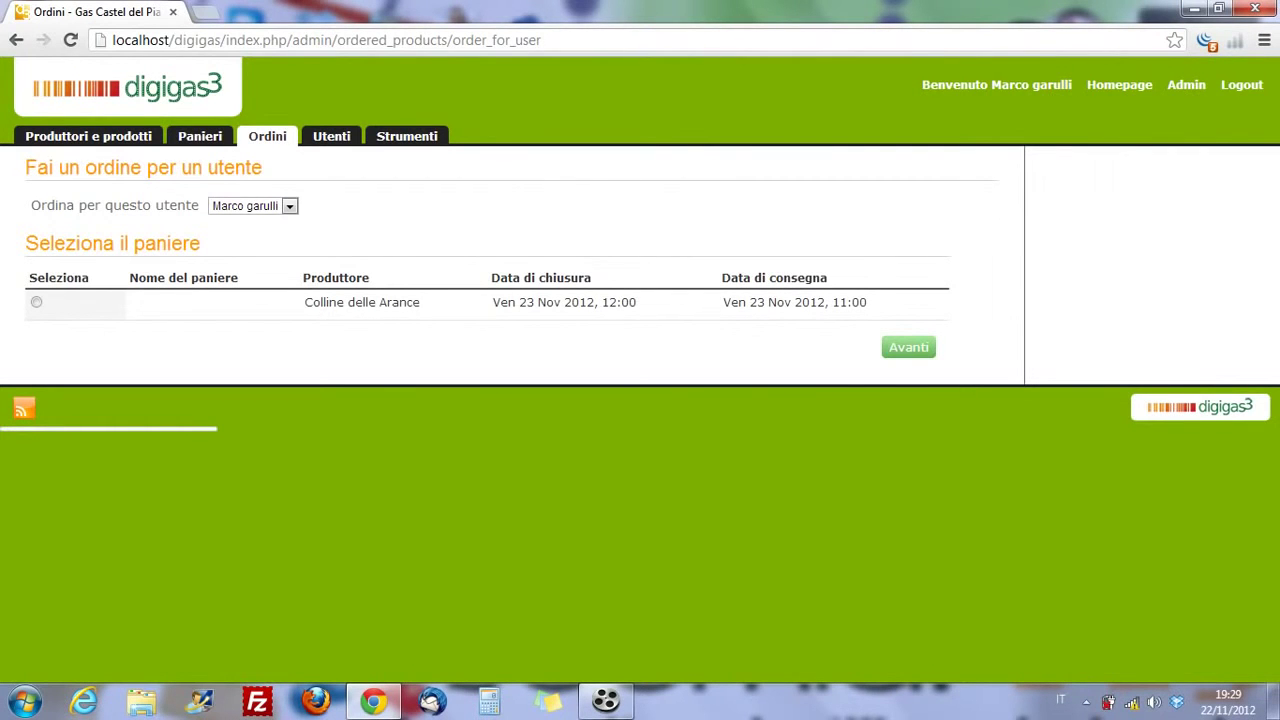
pyautogui.click(253, 205)
pyautogui.click(245, 219)
pyautogui.click(36, 302)
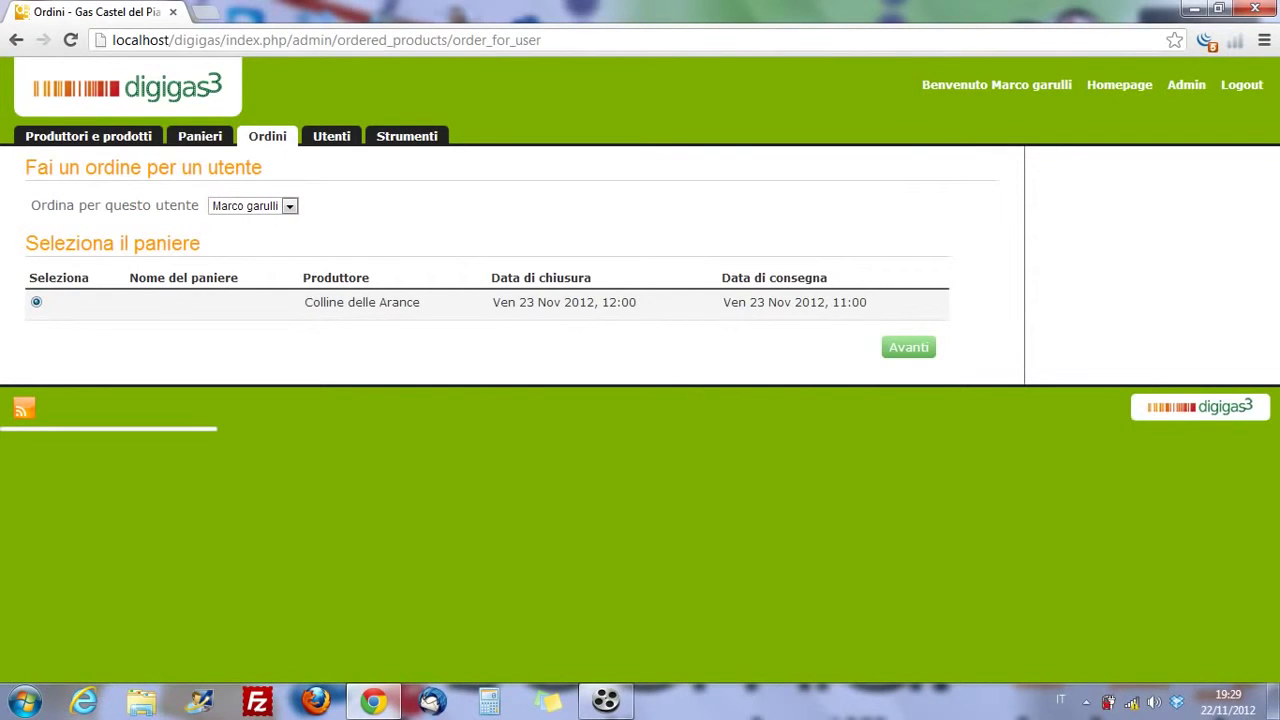
pyautogui.click(908, 347)
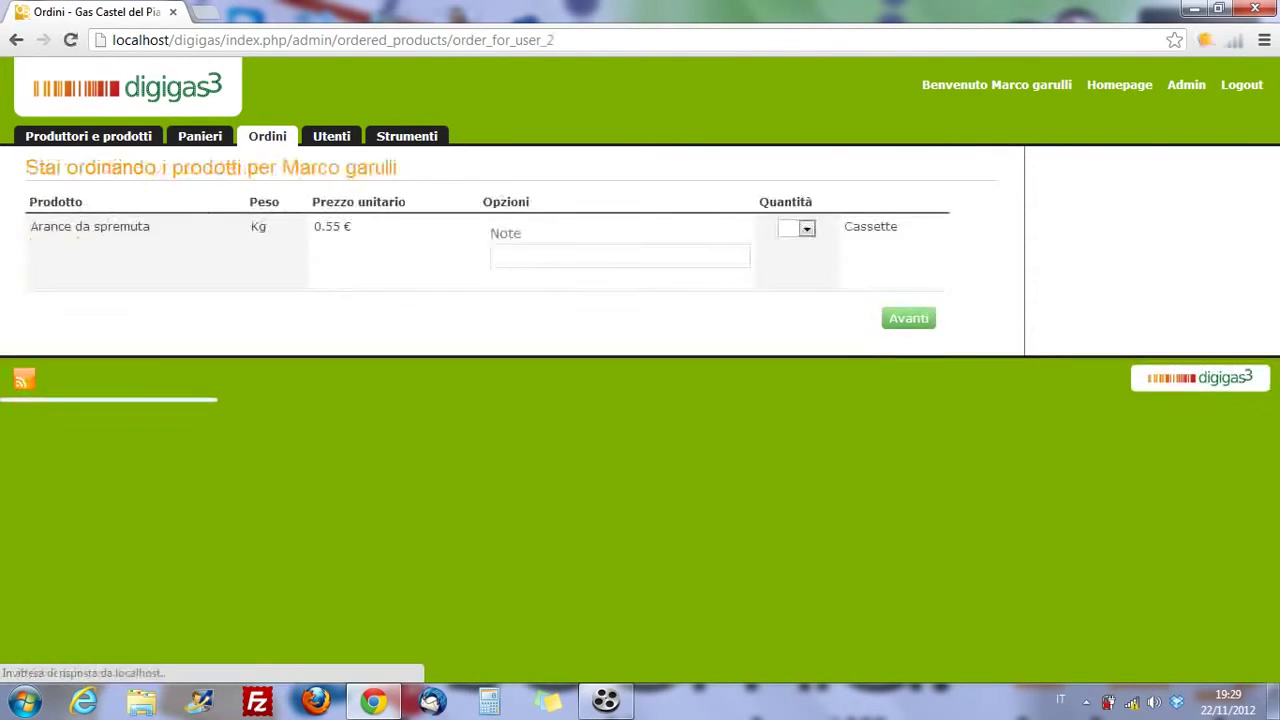
# - Order quantity 1 of Arance da spremuta and submit the order
pyautogui.click(560, 256)
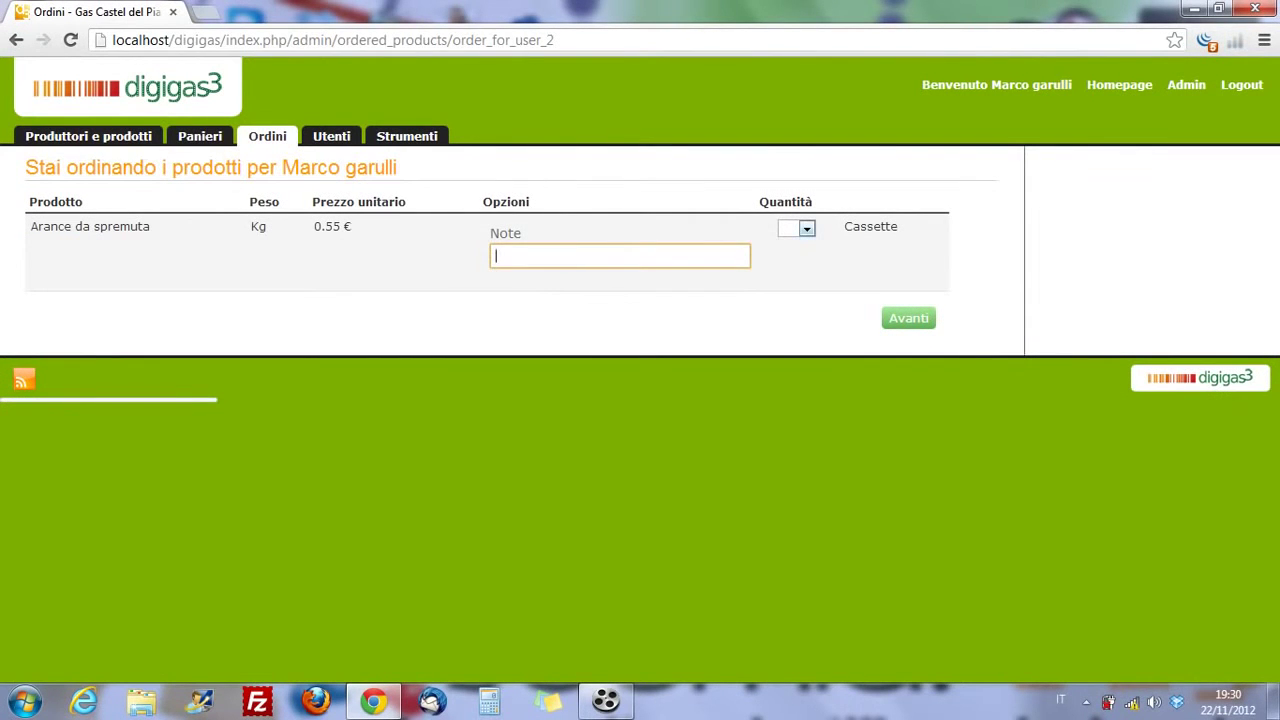
pyautogui.click(806, 228)
pyautogui.click(806, 228)
pyautogui.click(806, 228)
pyautogui.click(790, 257)
pyautogui.click(908, 318)
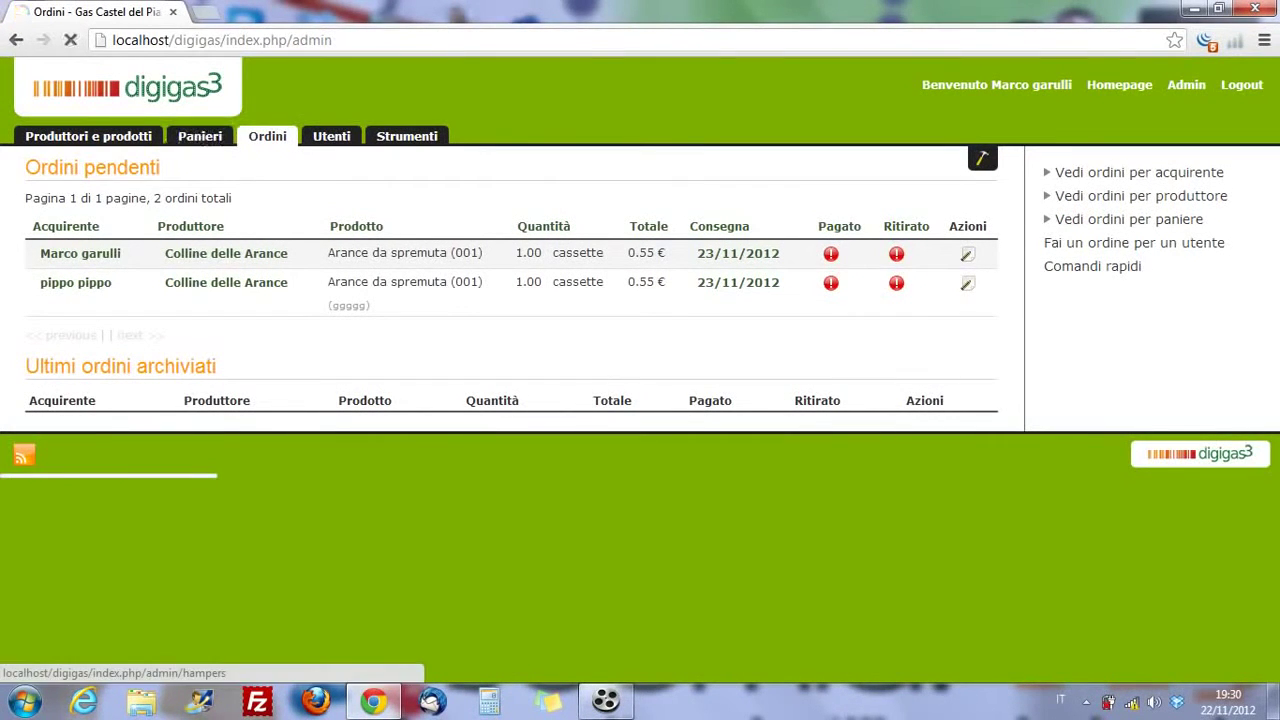
# - Go to the Panieri list of hampers
pyautogui.click(200, 136)
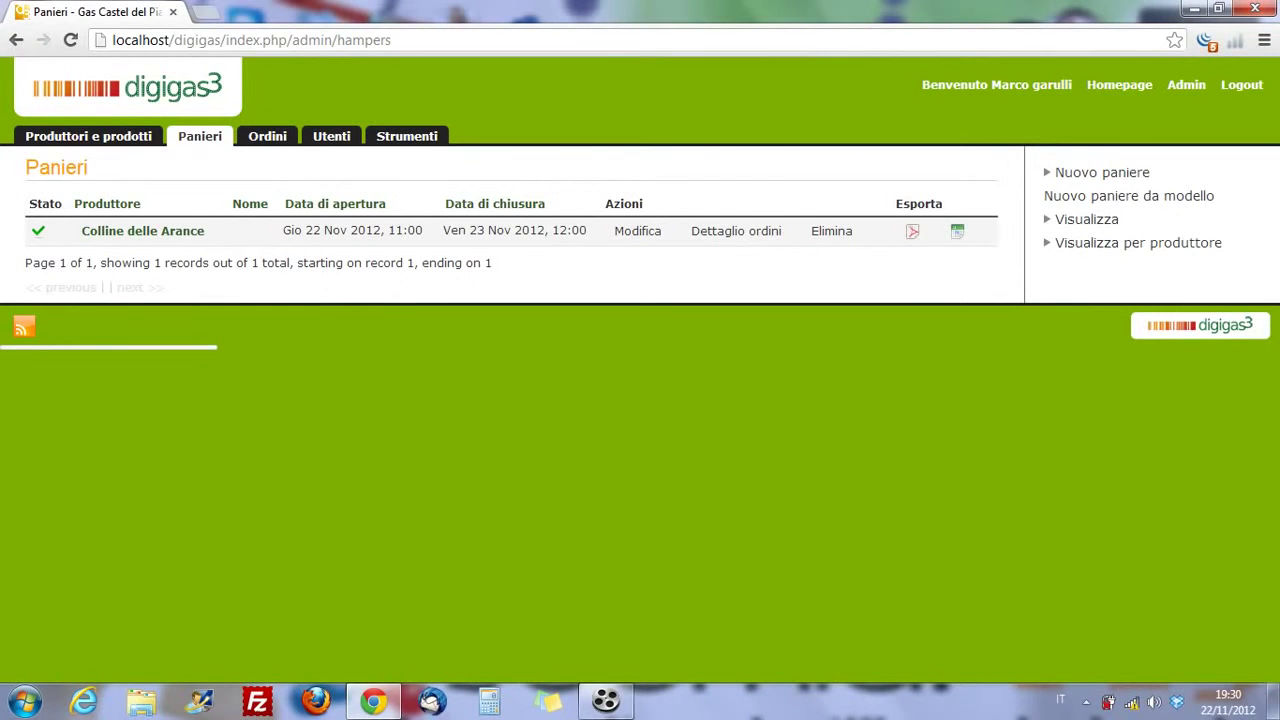
# - Change the Colline delle Arance hamper's opening hour to 20:00 on 22 Nov and save it
pyautogui.click(637, 231)
pyautogui.scroll(-2, 640, 370)
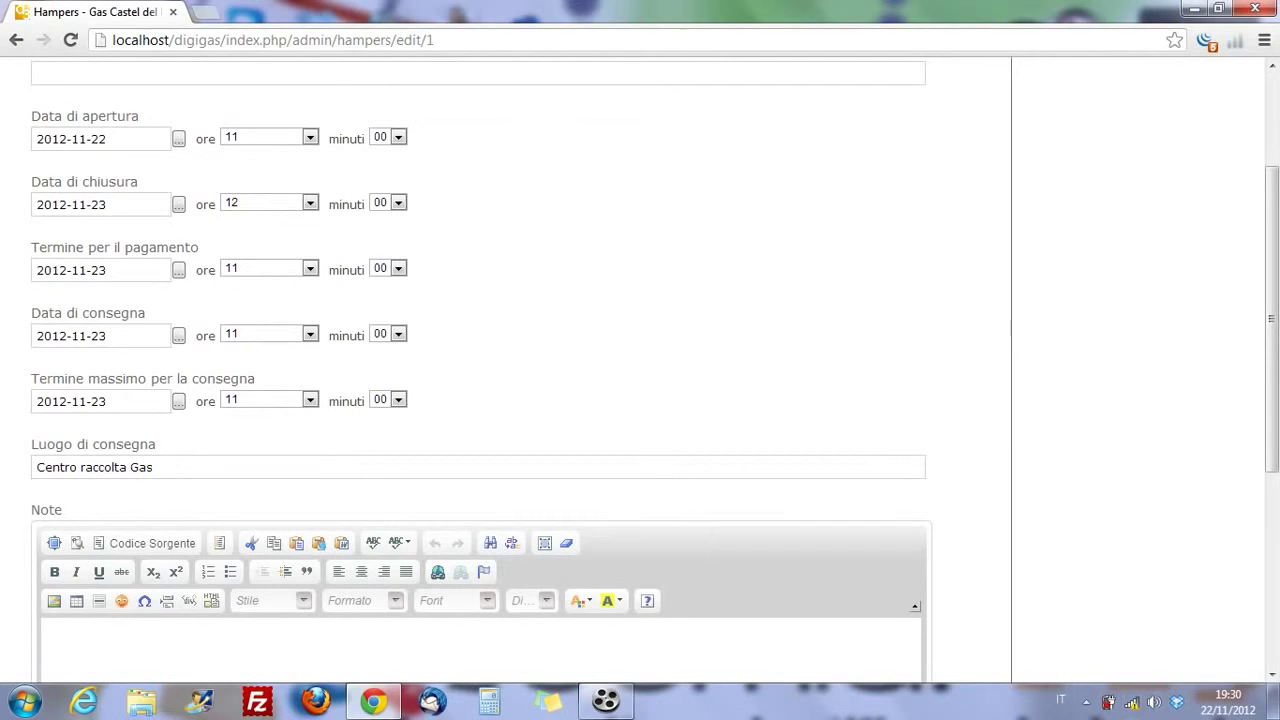
pyautogui.scroll(3, 520, 370)
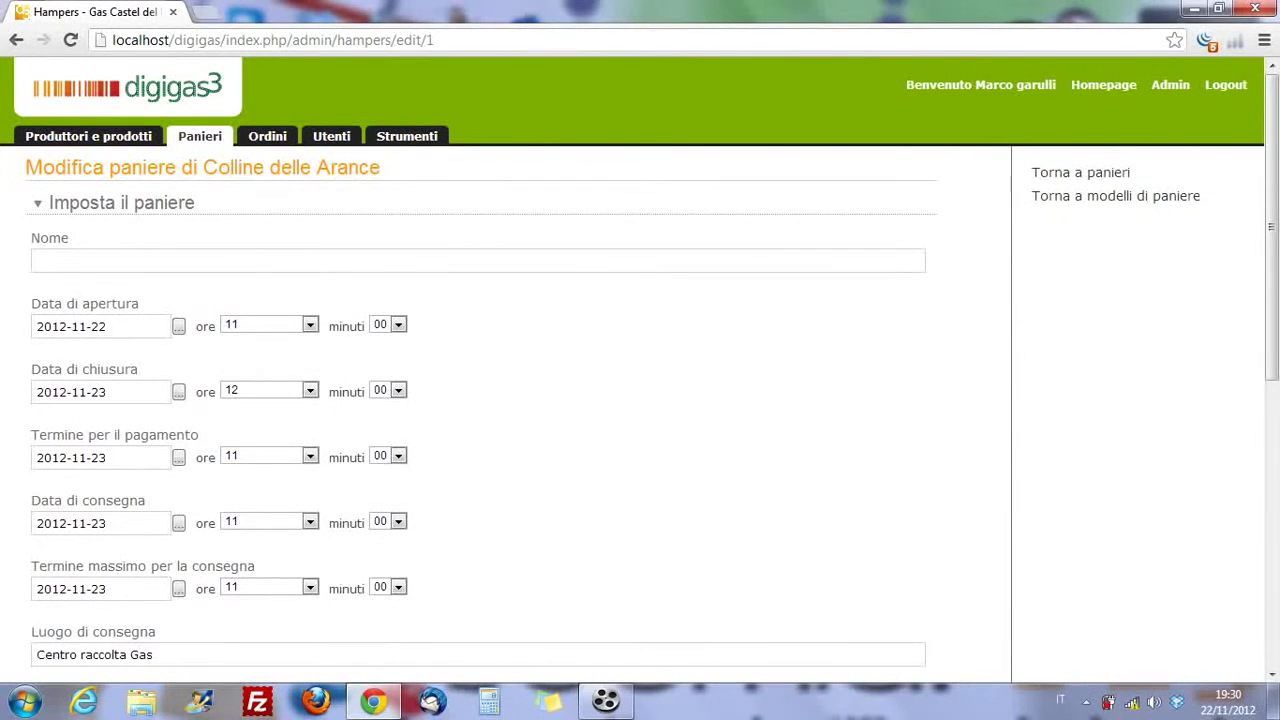
pyautogui.click(310, 324)
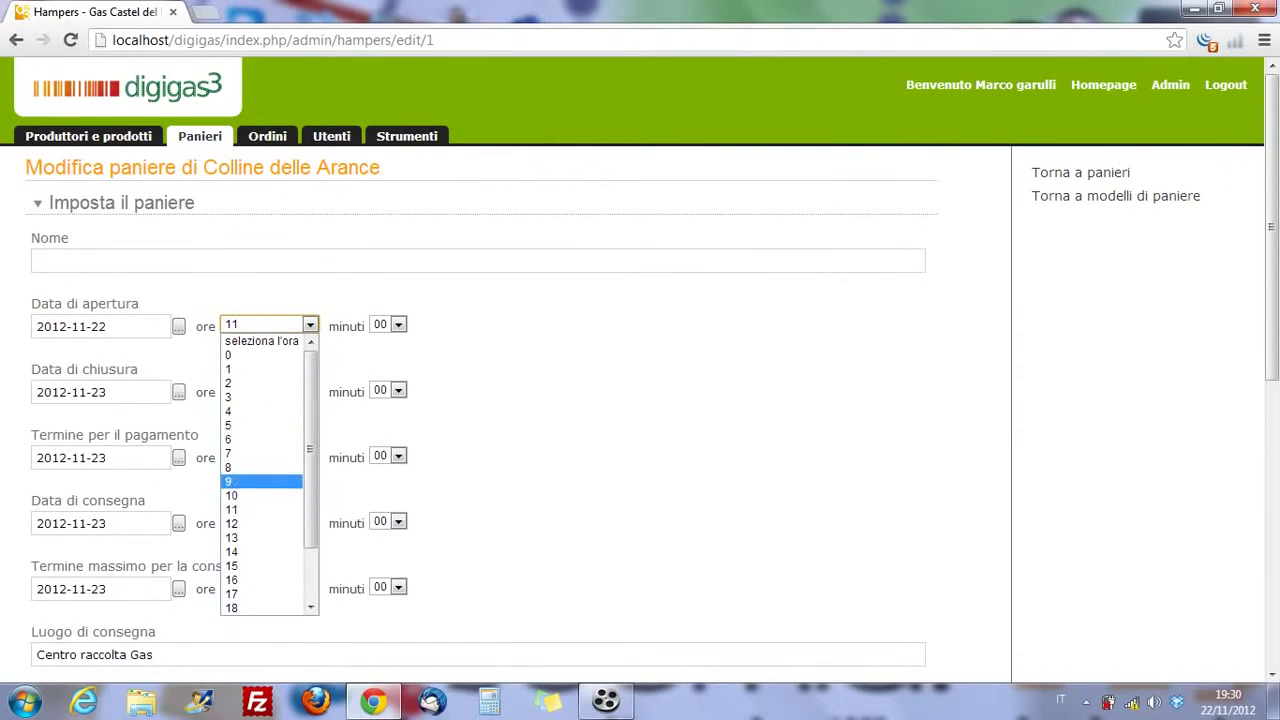
pyautogui.scroll(-2, 262, 495)
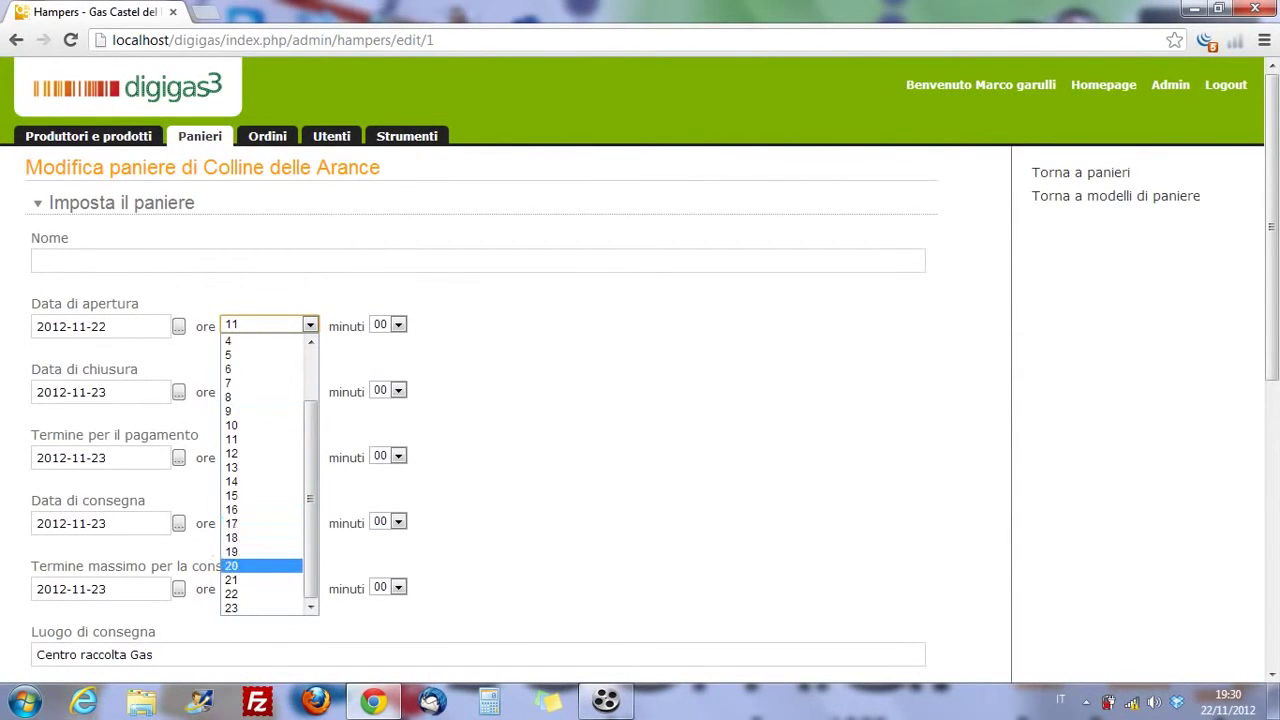
pyautogui.click(262, 566)
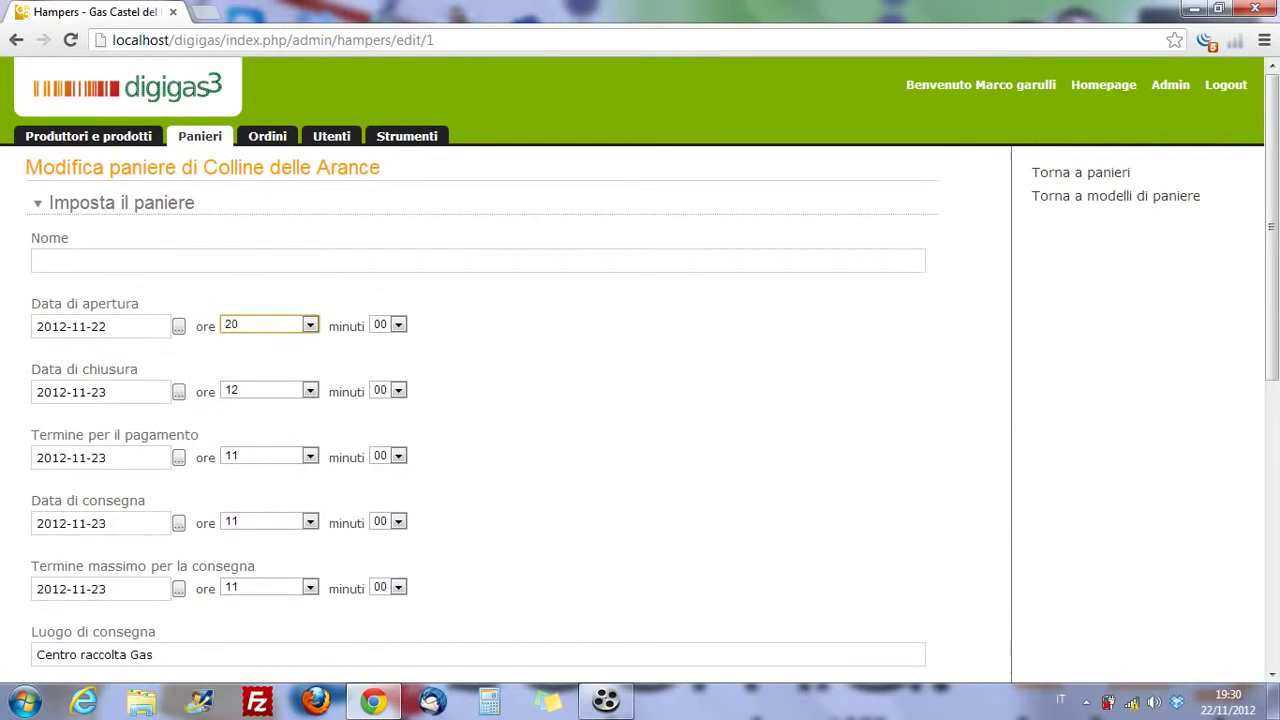
pyautogui.scroll(-6, 480, 400)
pyautogui.click(899, 582)
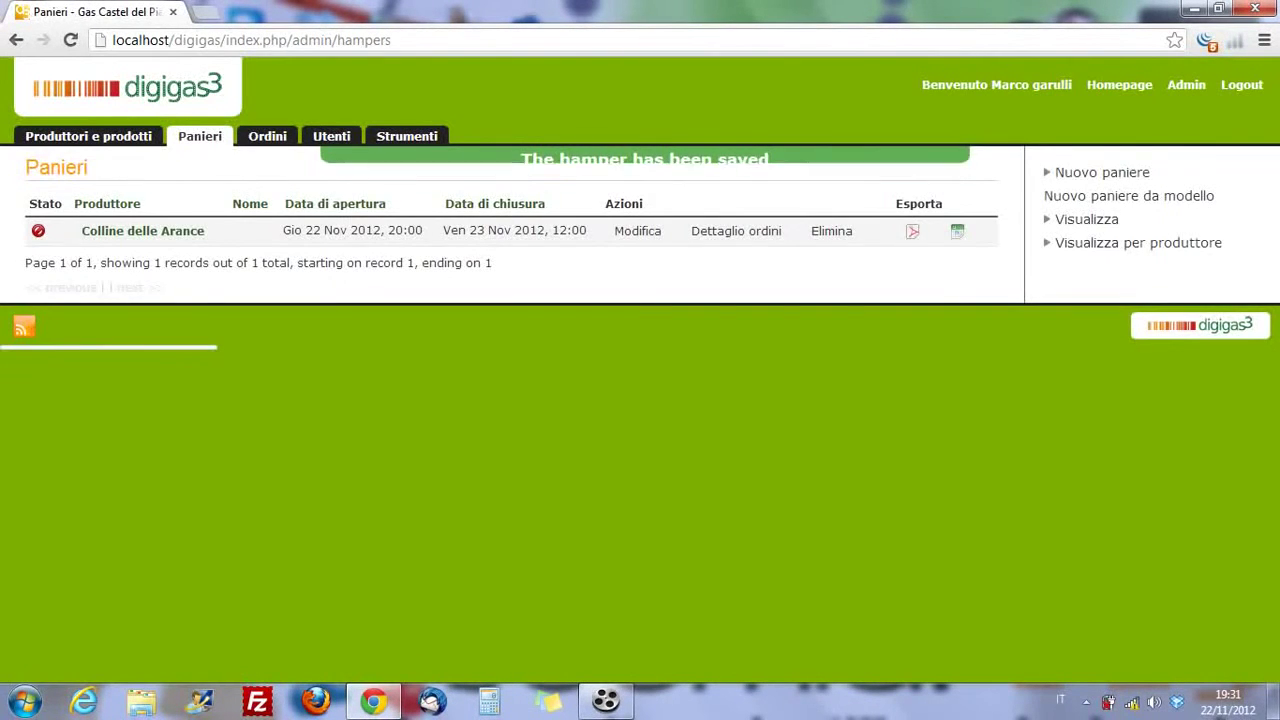
# - Filter hampers to Colline delle Arance, export its orders to Excel, then open the Strumenti list
pyautogui.click(143, 231)
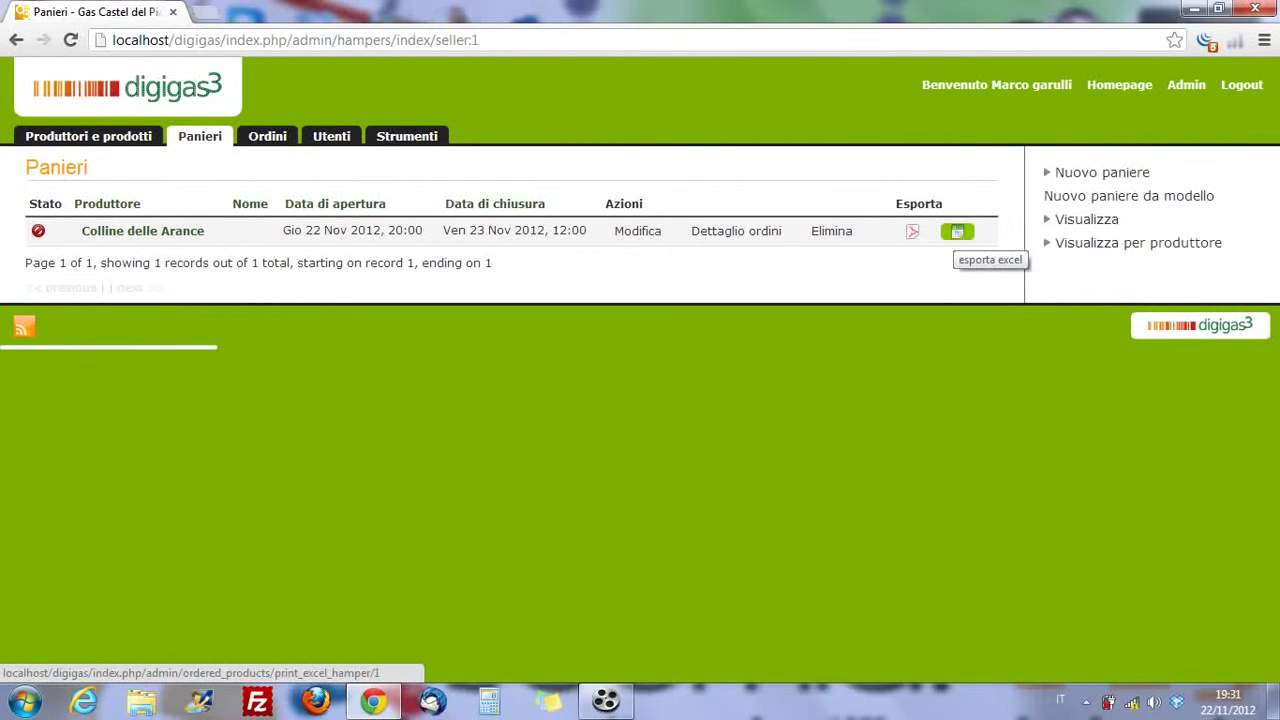
pyautogui.click(957, 231)
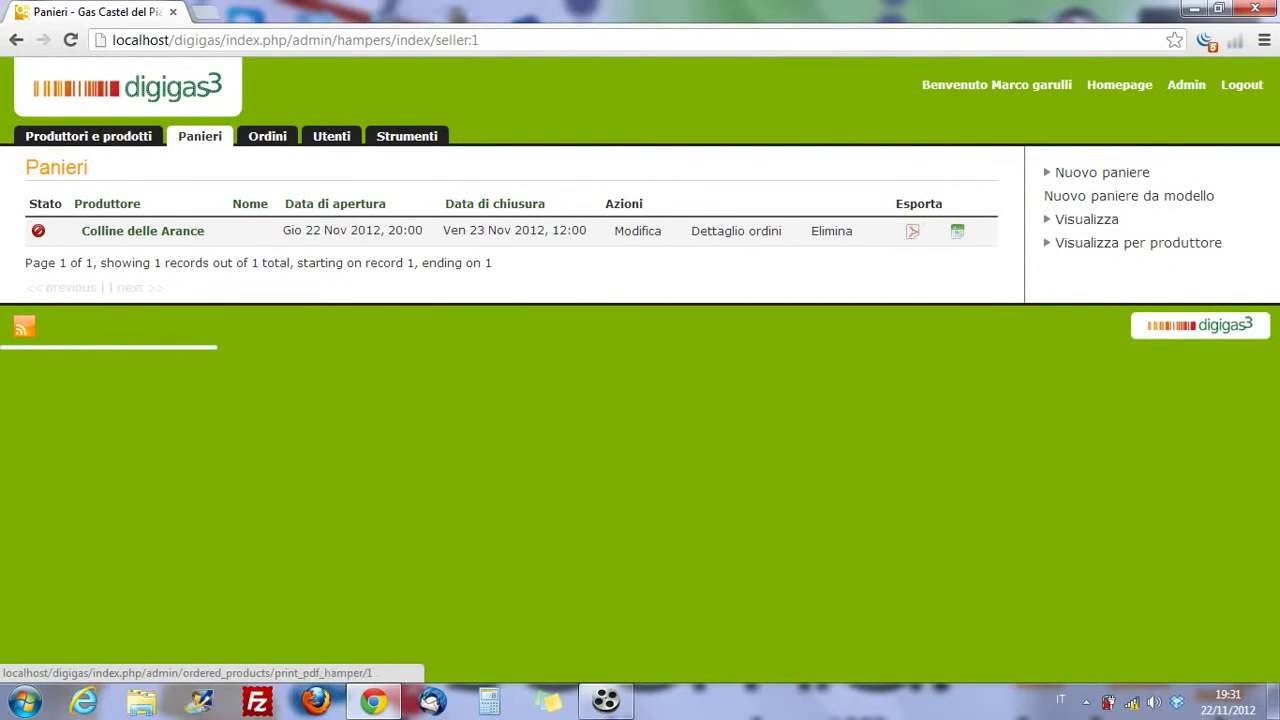
pyautogui.click(407, 136)
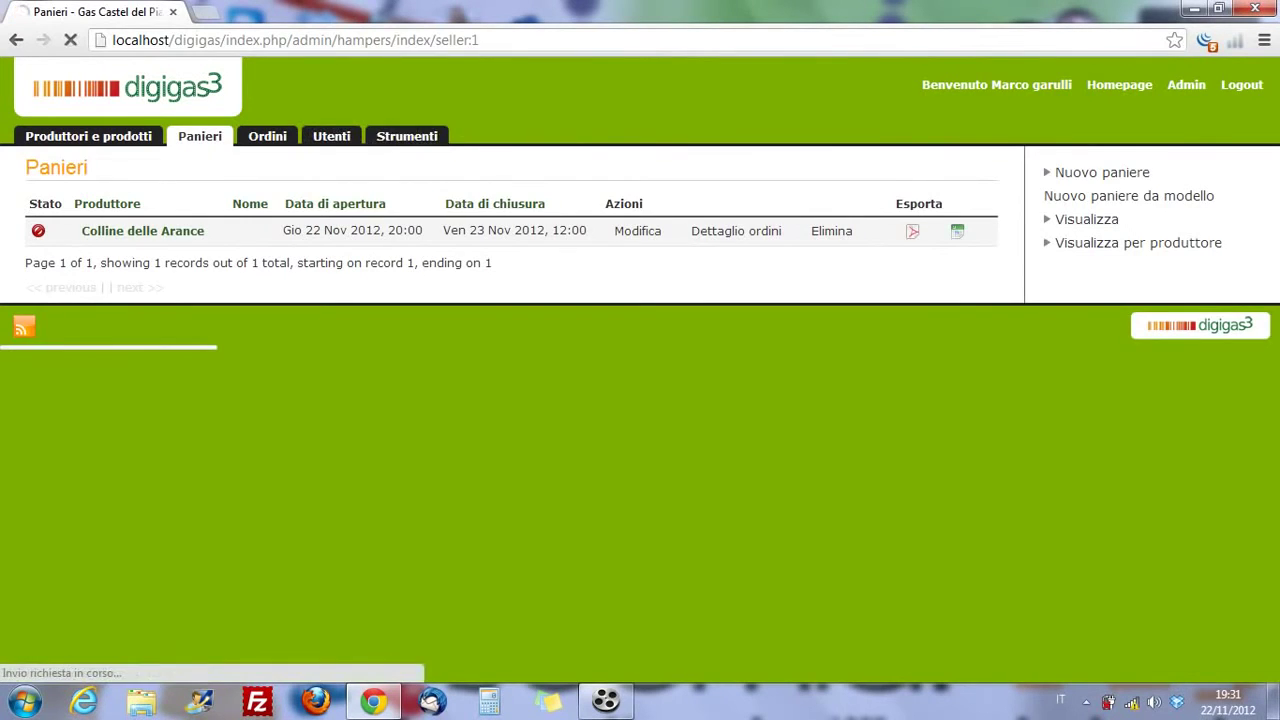
pyautogui.scroll(-1, 113, 448)
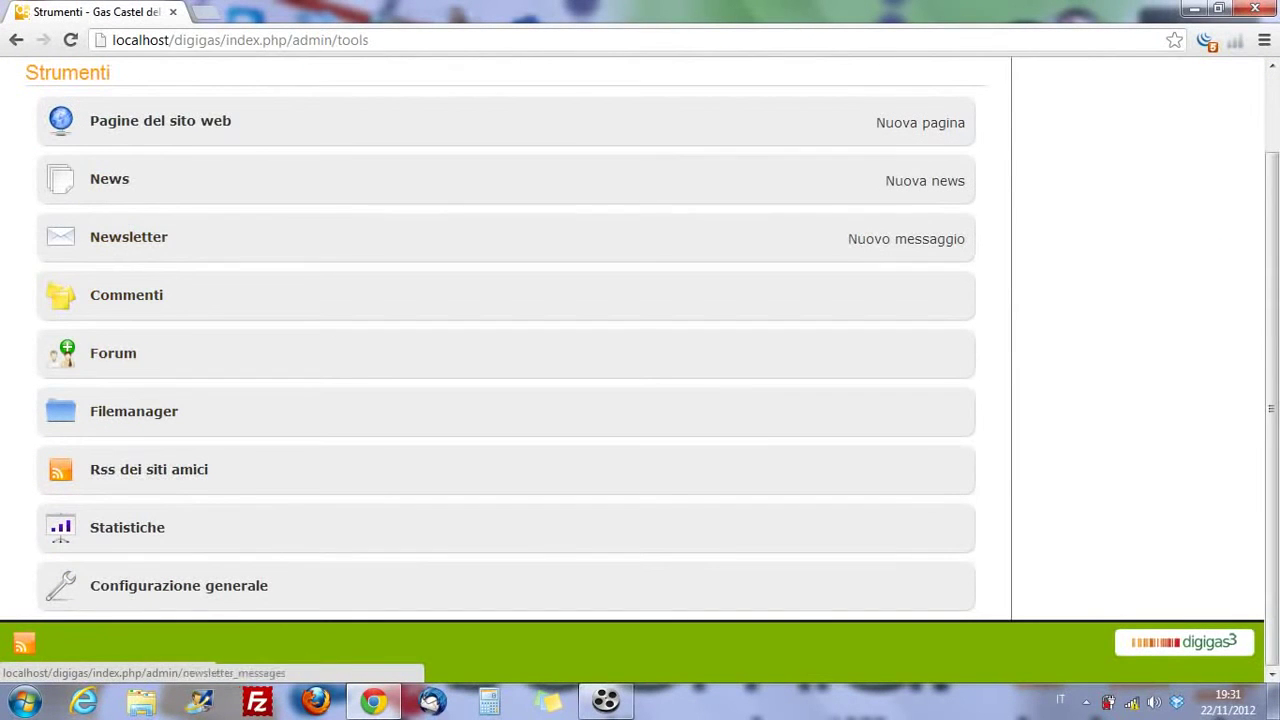
# - Open the Filemanager and bring up its single-file upload form
pyautogui.click(133, 411)
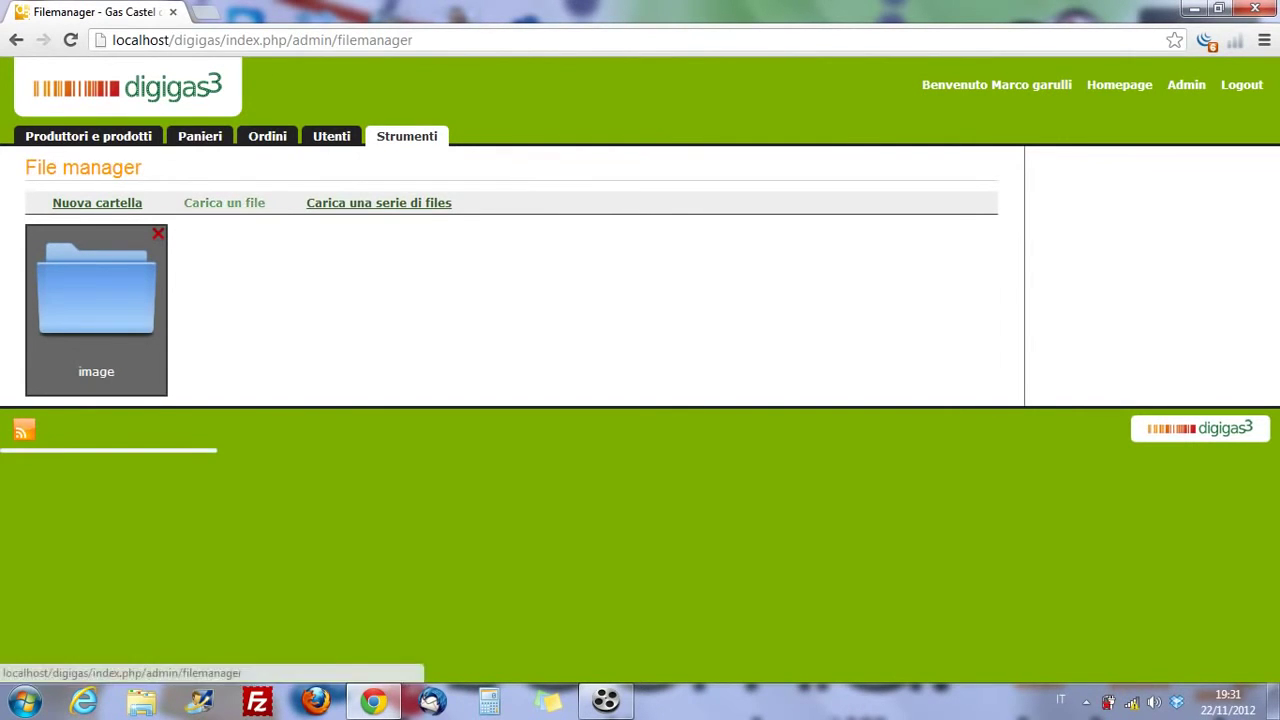
pyautogui.click(224, 202)
# - Browse to Dropbox > Documenti and pick 11_Web Designer e Web Developer.pdf for upload
pyautogui.click(73, 284)
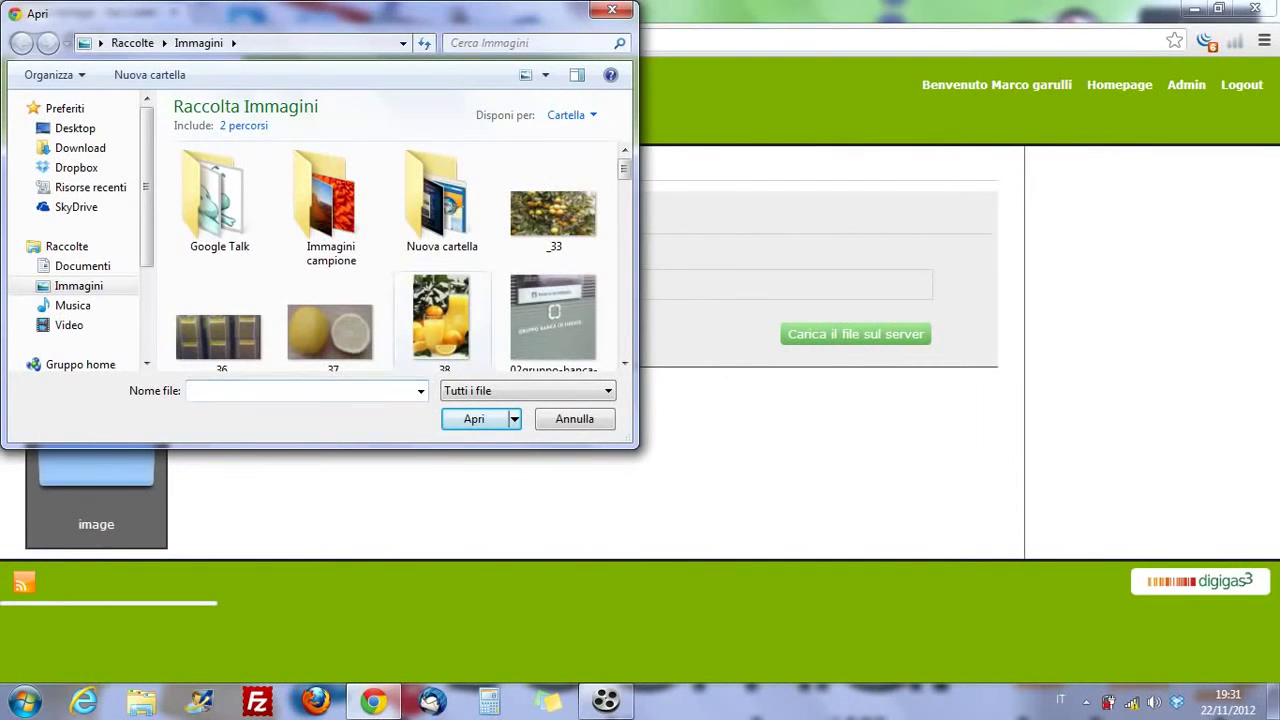
pyautogui.scroll(-5, 442, 320)
pyautogui.scroll(-10, 442, 300)
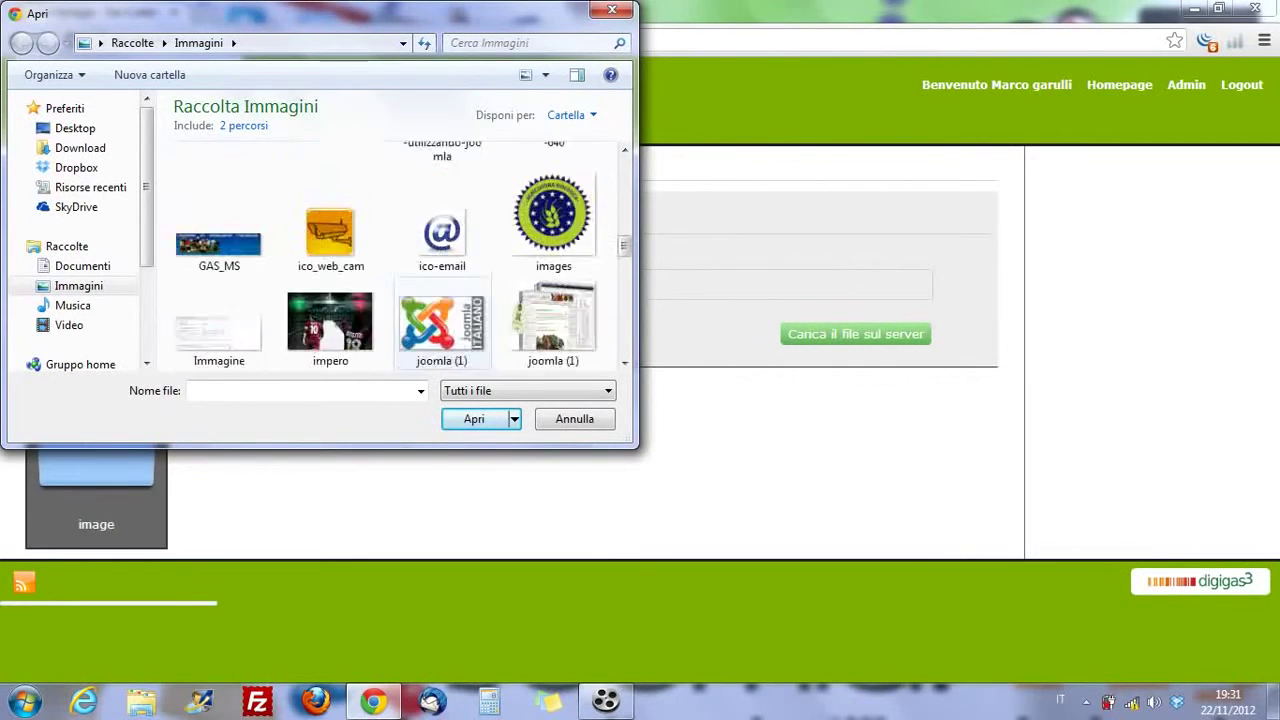
pyautogui.scroll(-6, 442, 300)
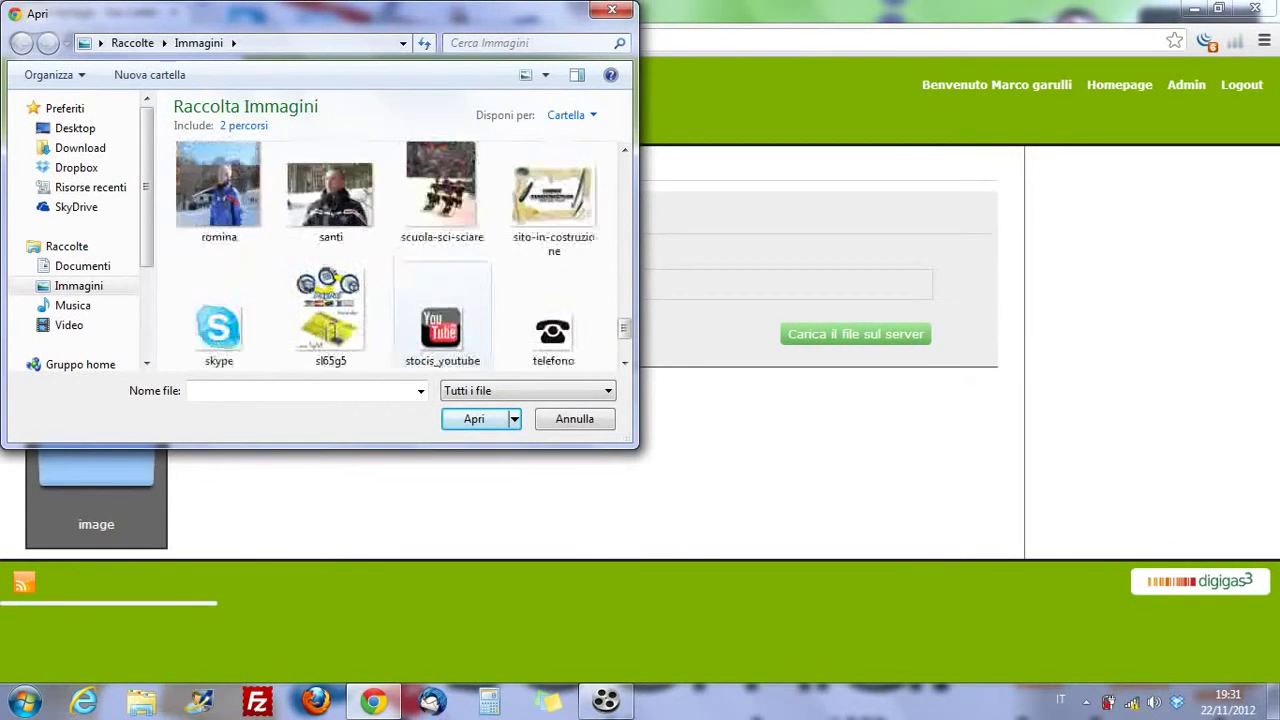
pyautogui.scroll(10, 442, 300)
pyautogui.scroll(10, 442, 300)
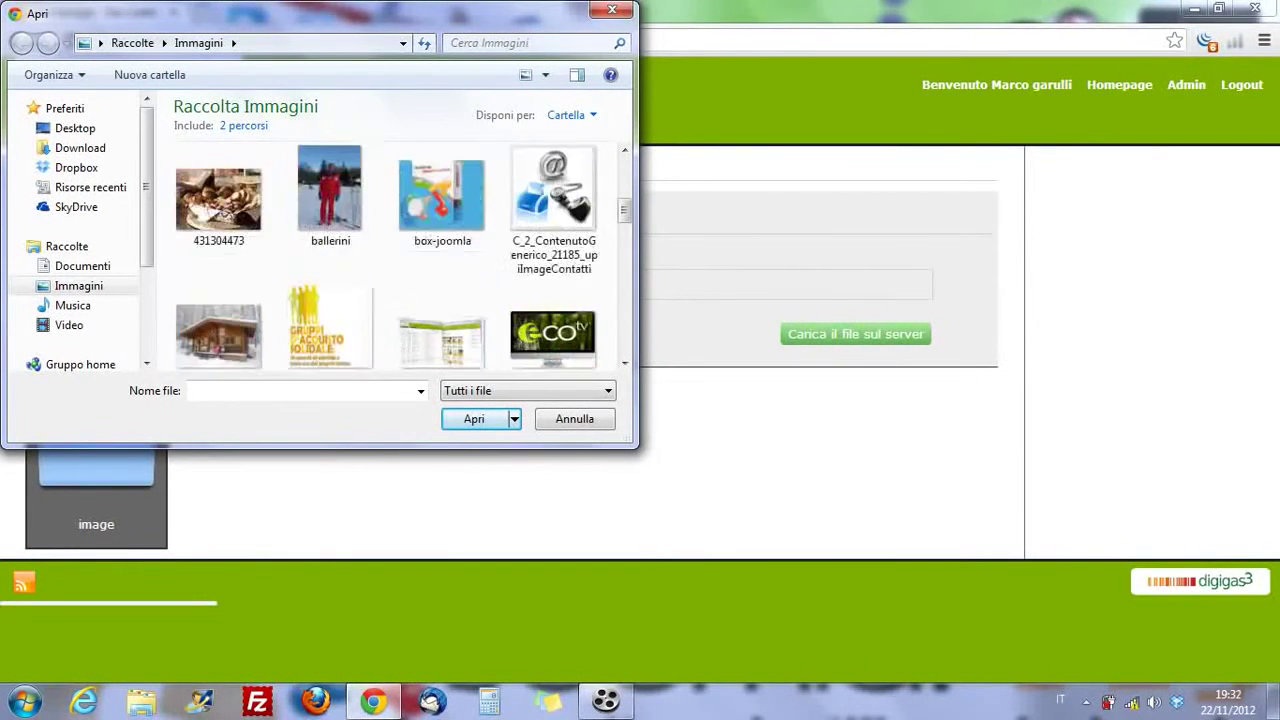
pyautogui.scroll(-10, 442, 300)
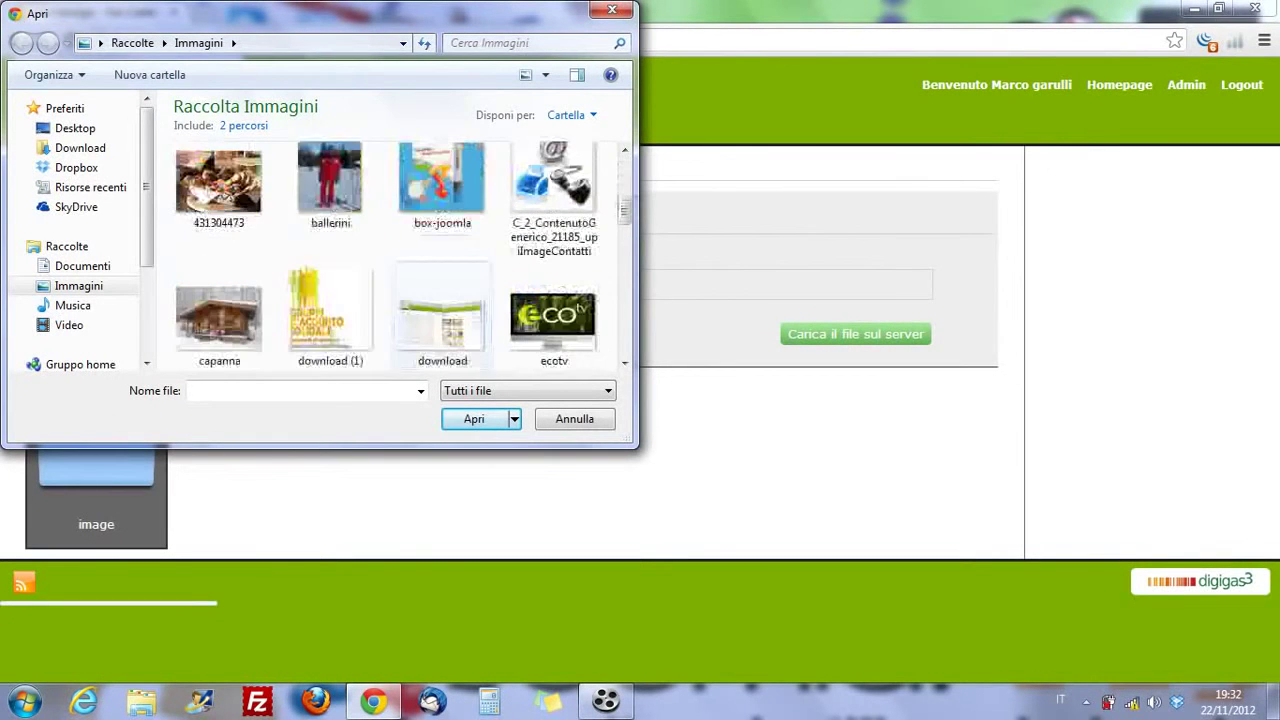
pyautogui.scroll(-5, 442, 300)
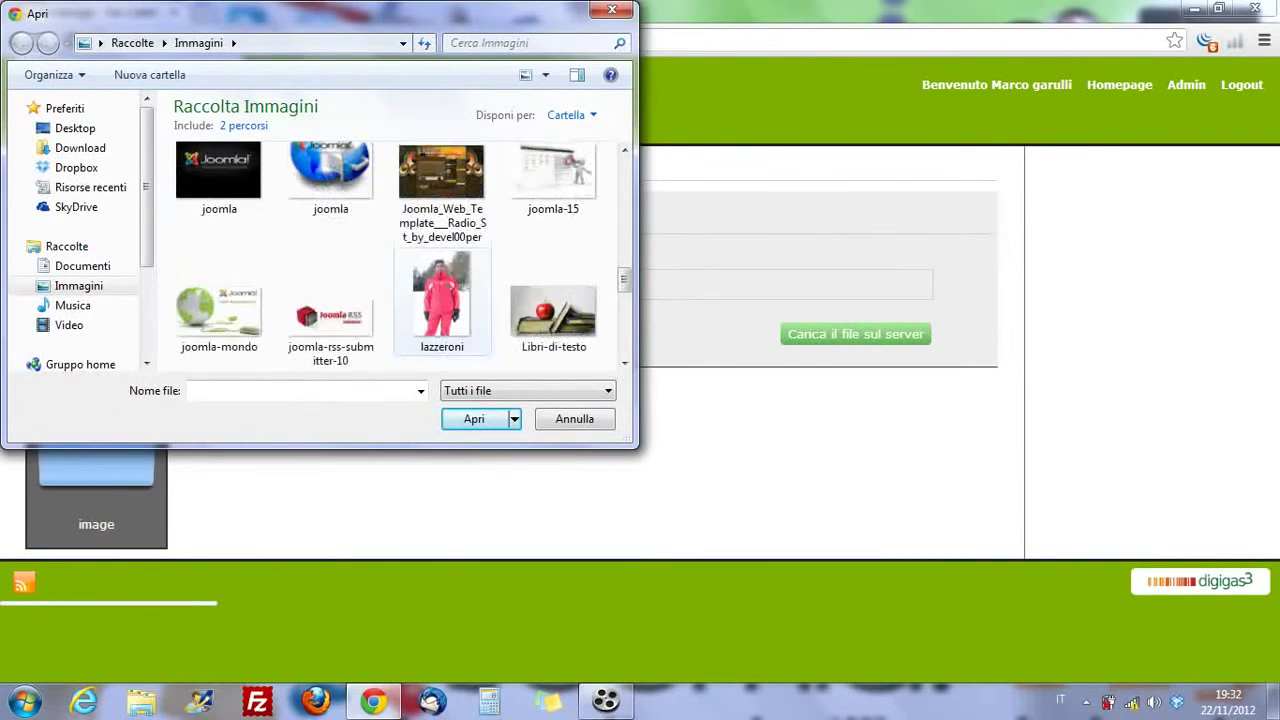
pyautogui.scroll(-8, 442, 300)
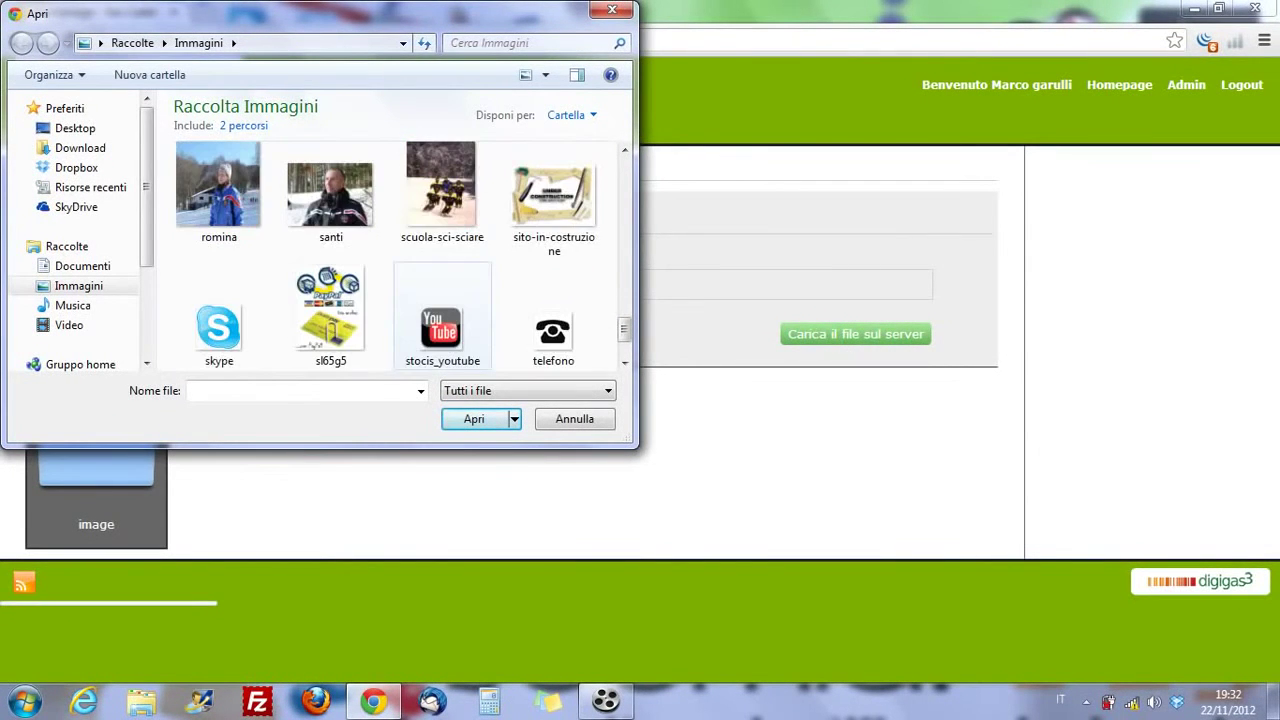
pyautogui.scroll(-1, 442, 300)
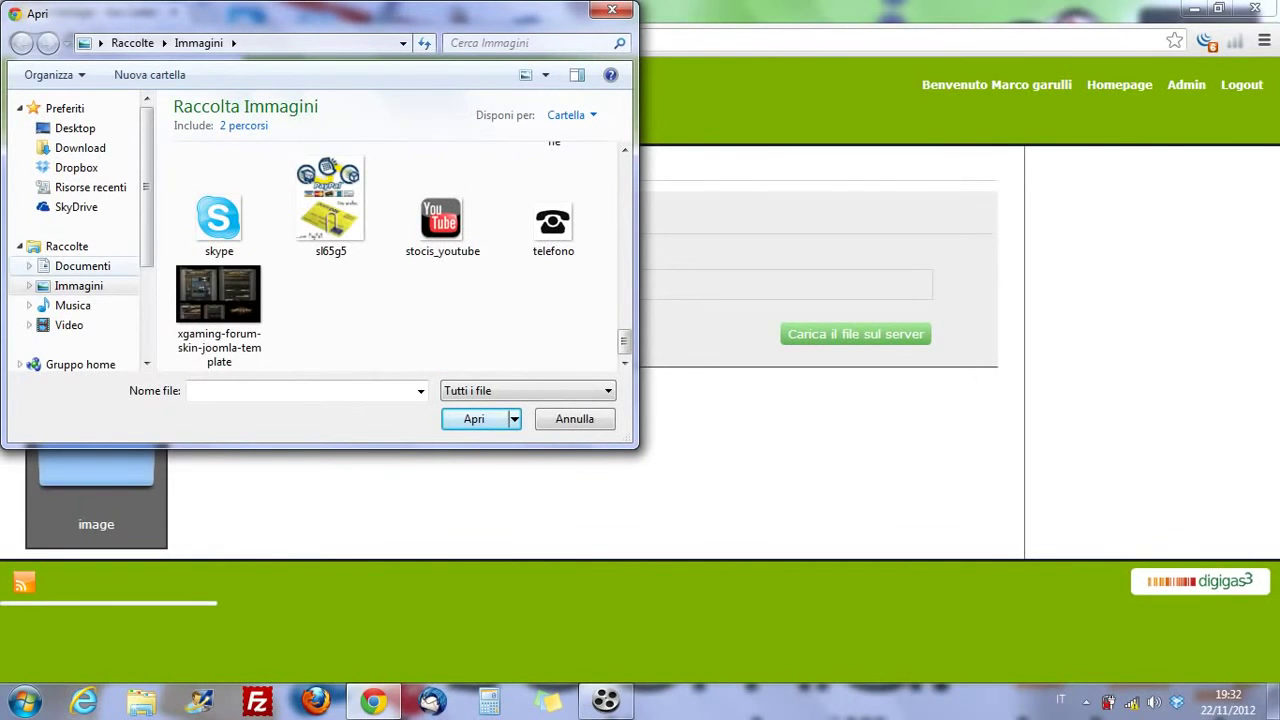
pyautogui.click(82, 266)
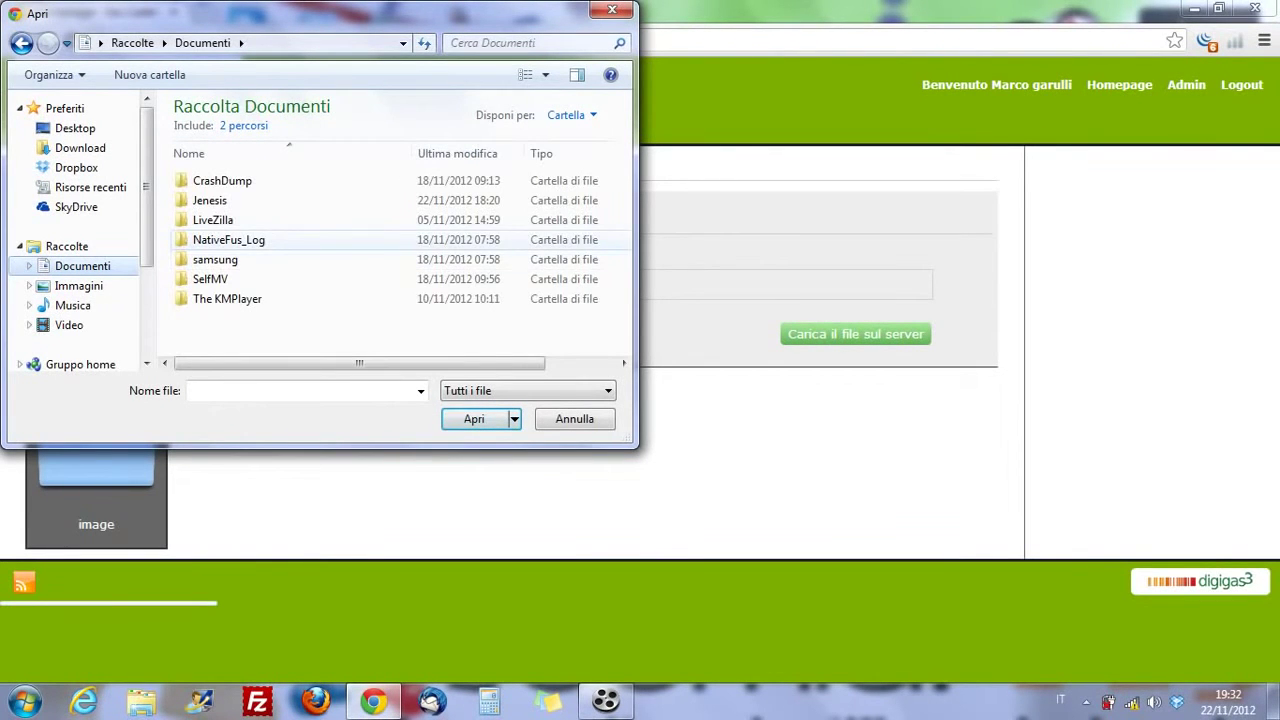
pyautogui.click(76, 167)
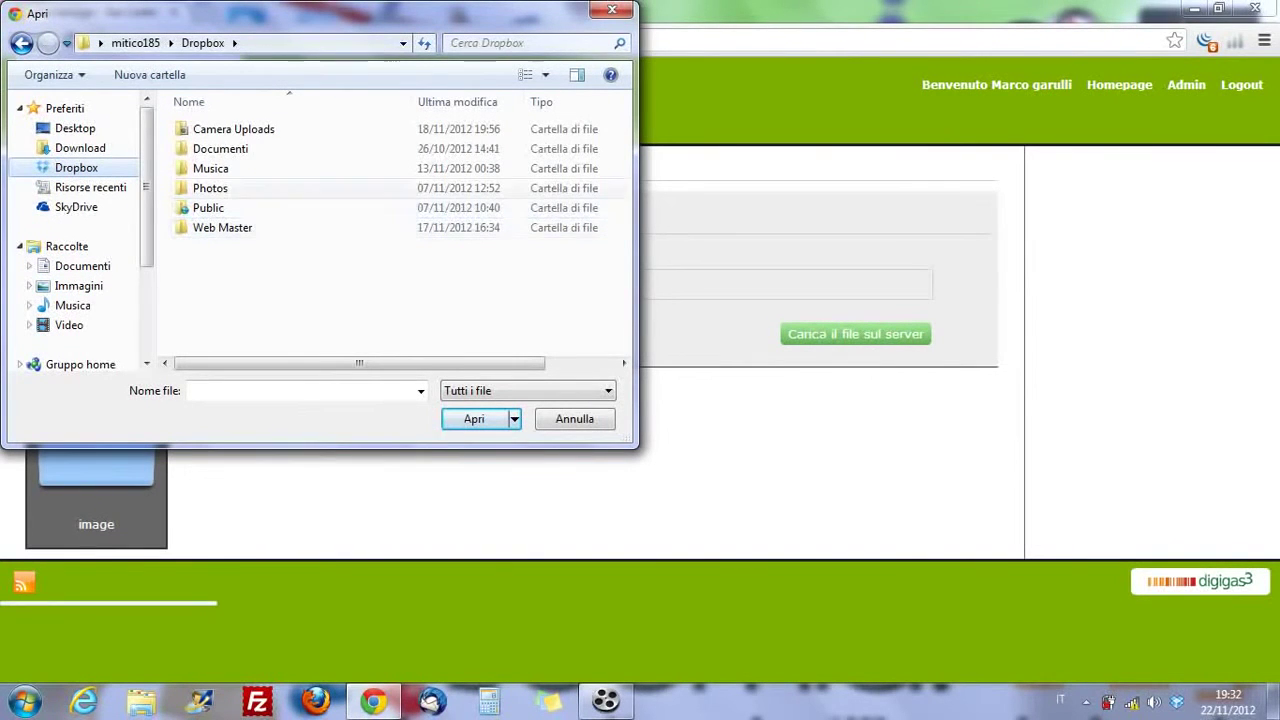
pyautogui.doubleClick(220, 148)
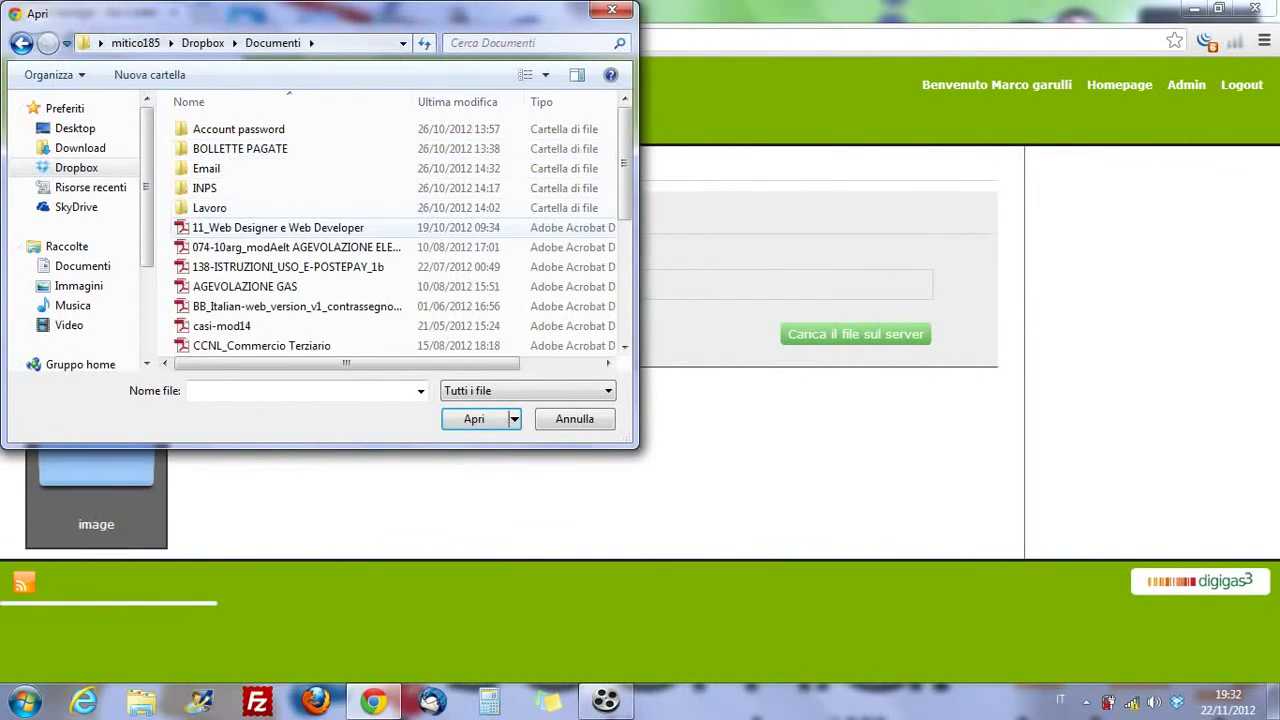
pyautogui.doubleClick(278, 227)
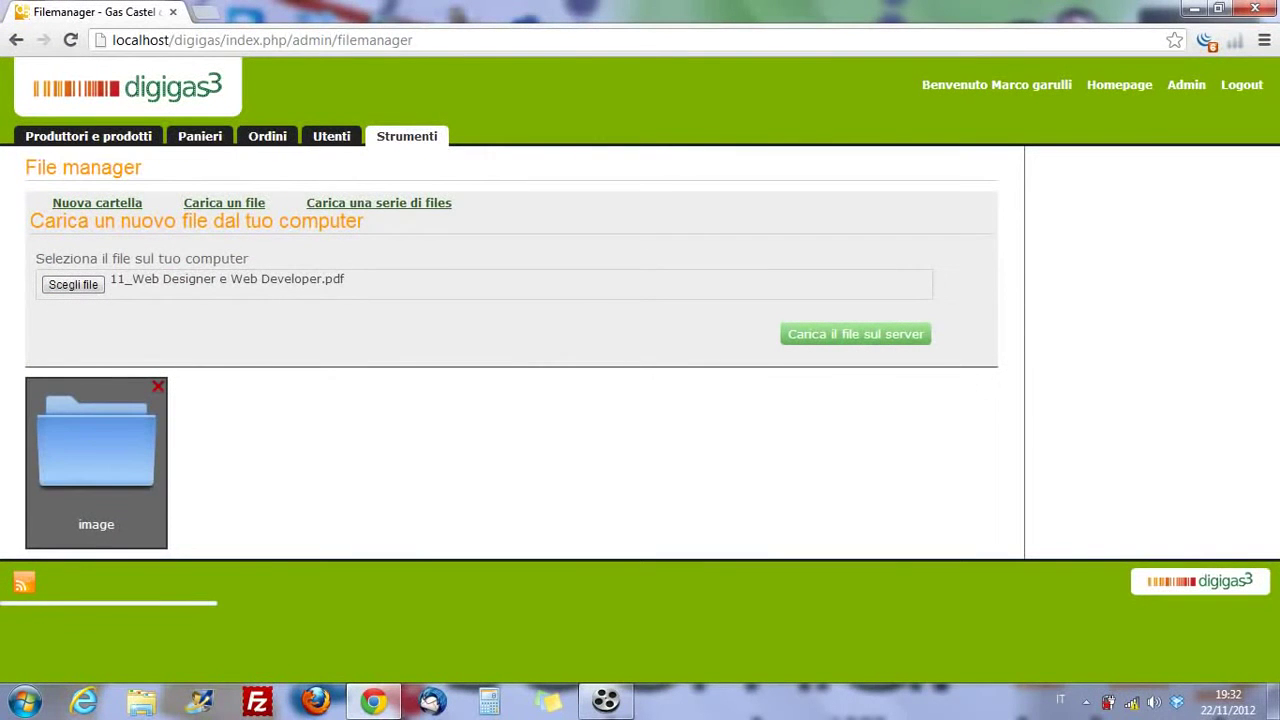
# - Upload the Web Designer PDF to the server, open it to verify, then return to the file manager
pyautogui.click(855, 334)
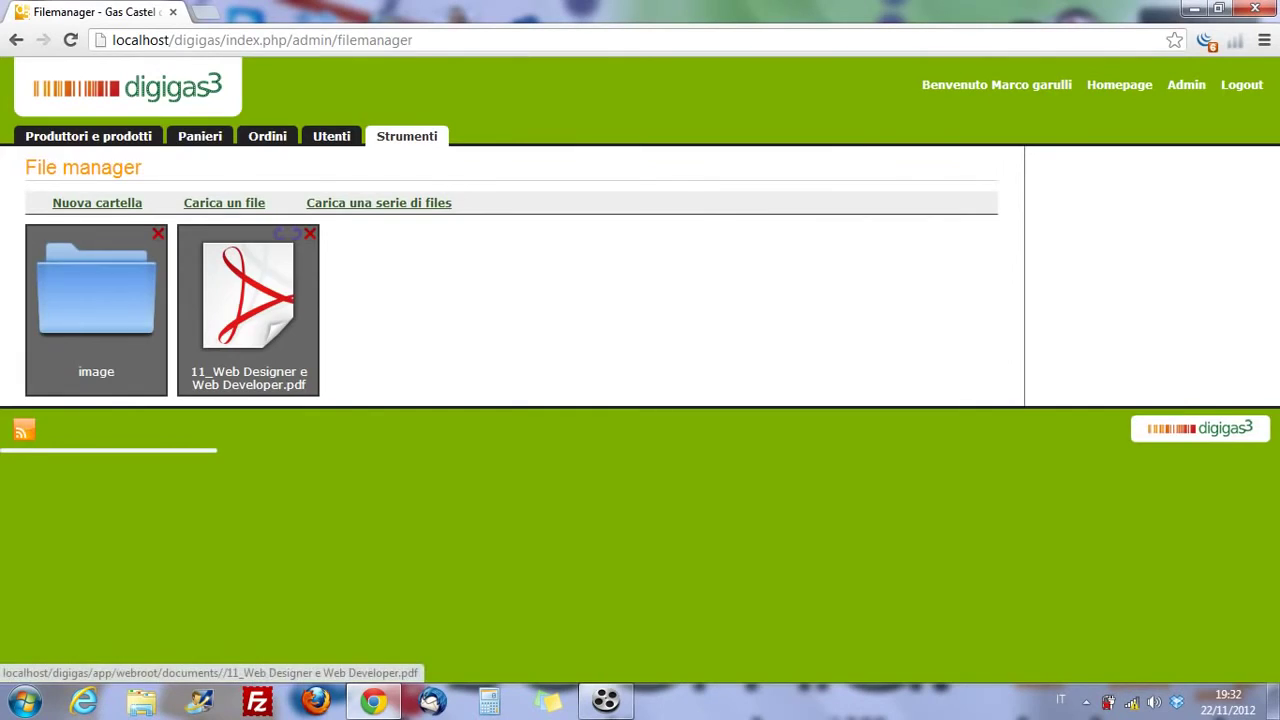
pyautogui.click(248, 300)
pyautogui.scroll(-10, 630, 370)
pyautogui.scroll(10, 630, 370)
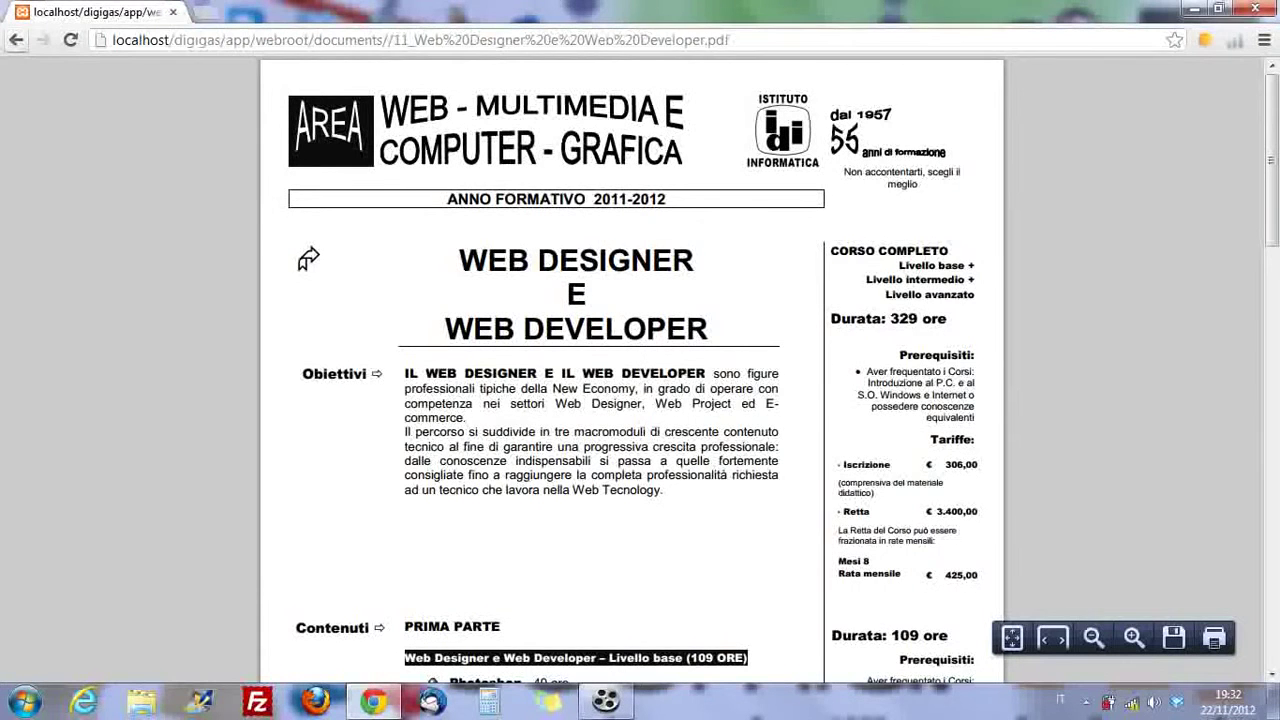
pyautogui.click(16, 40)
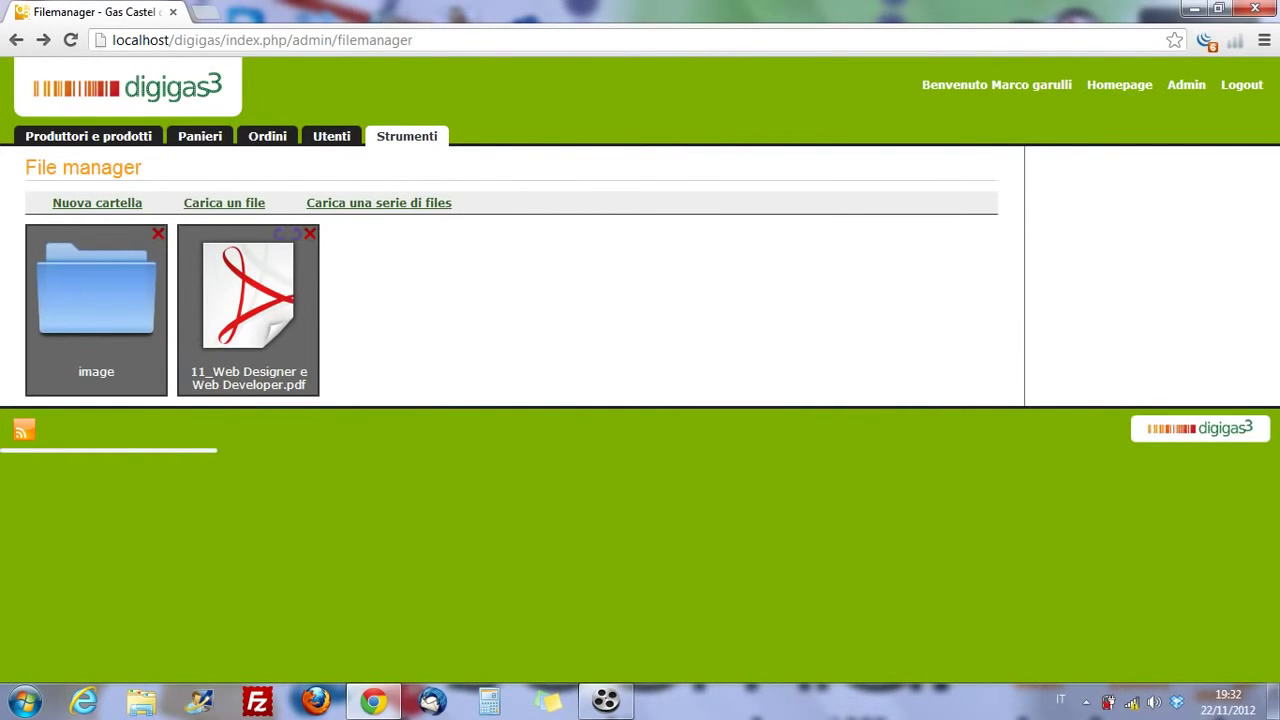
# - Open and close the multi-file upload panel, then return to the Strumenti tools list
pyautogui.click(379, 203)
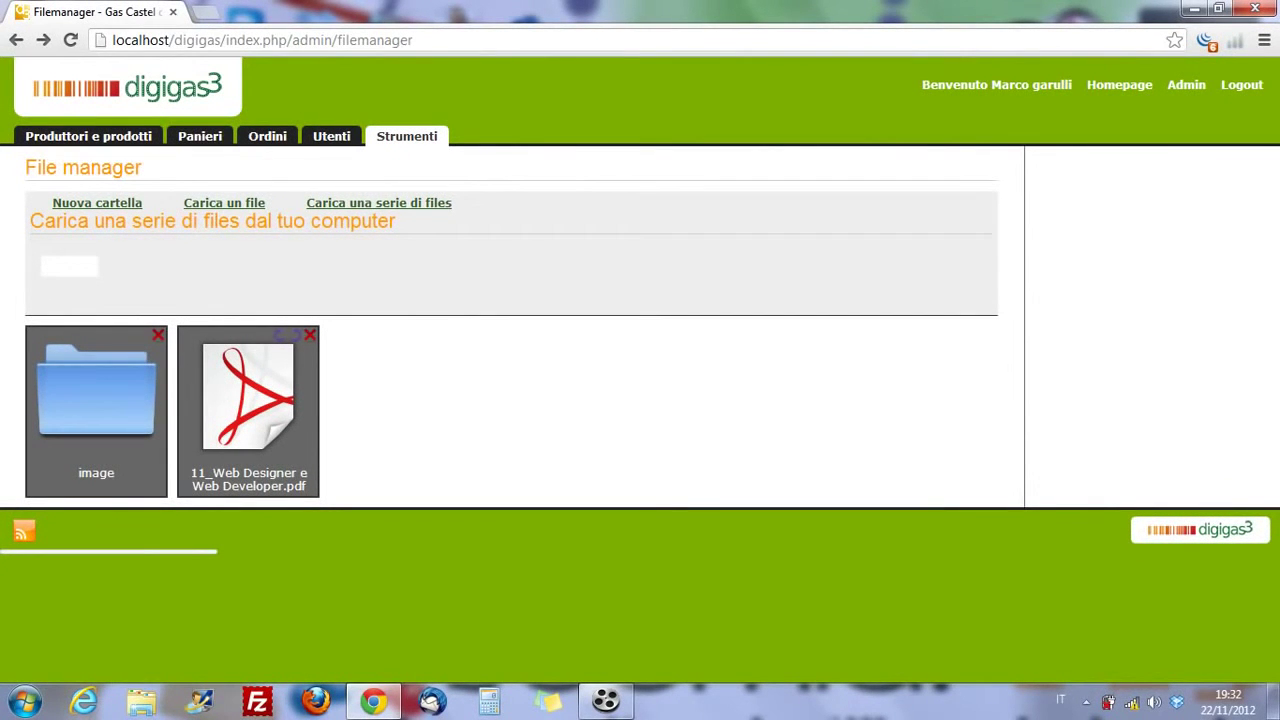
pyautogui.click(379, 203)
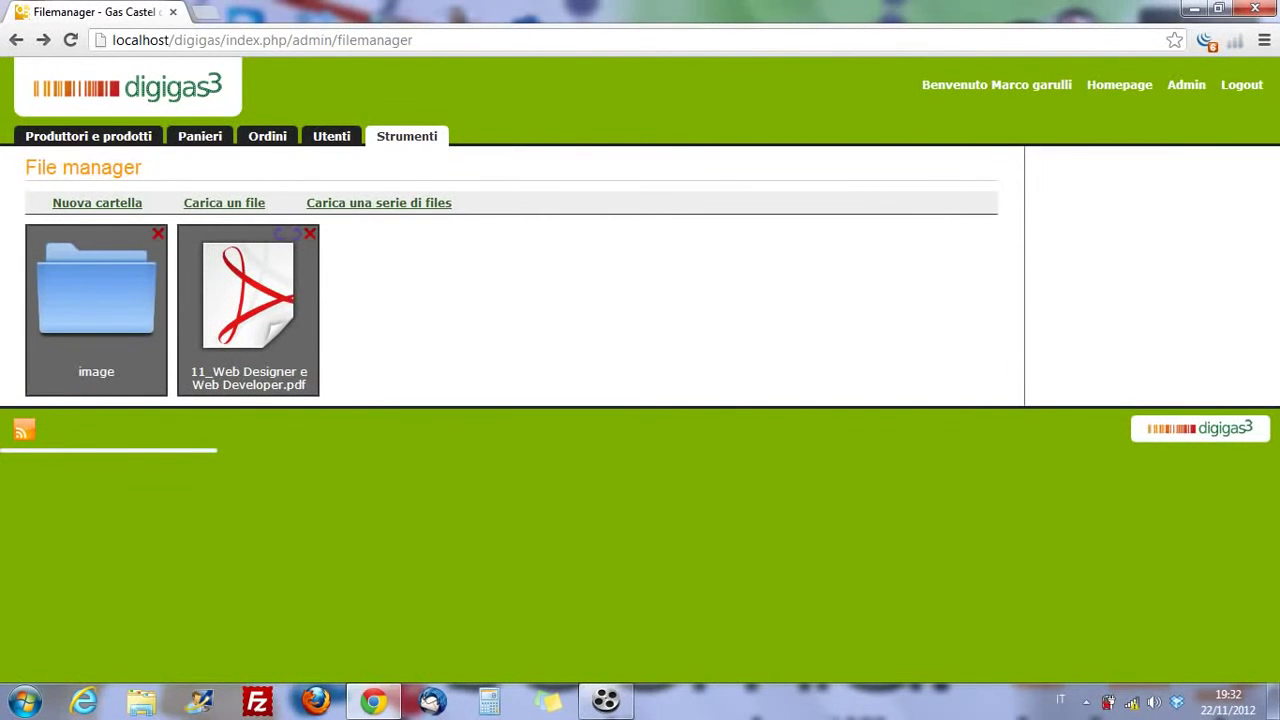
pyautogui.click(406, 136)
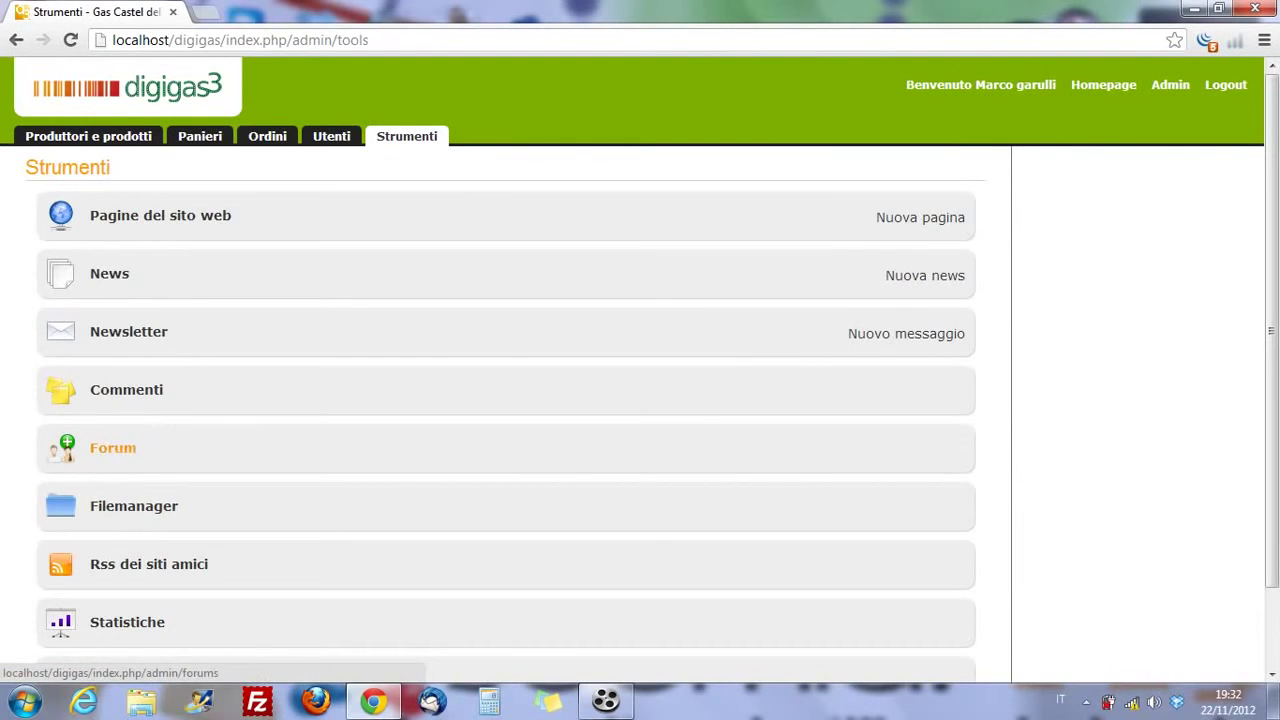
pyautogui.scroll(-2, 126, 390)
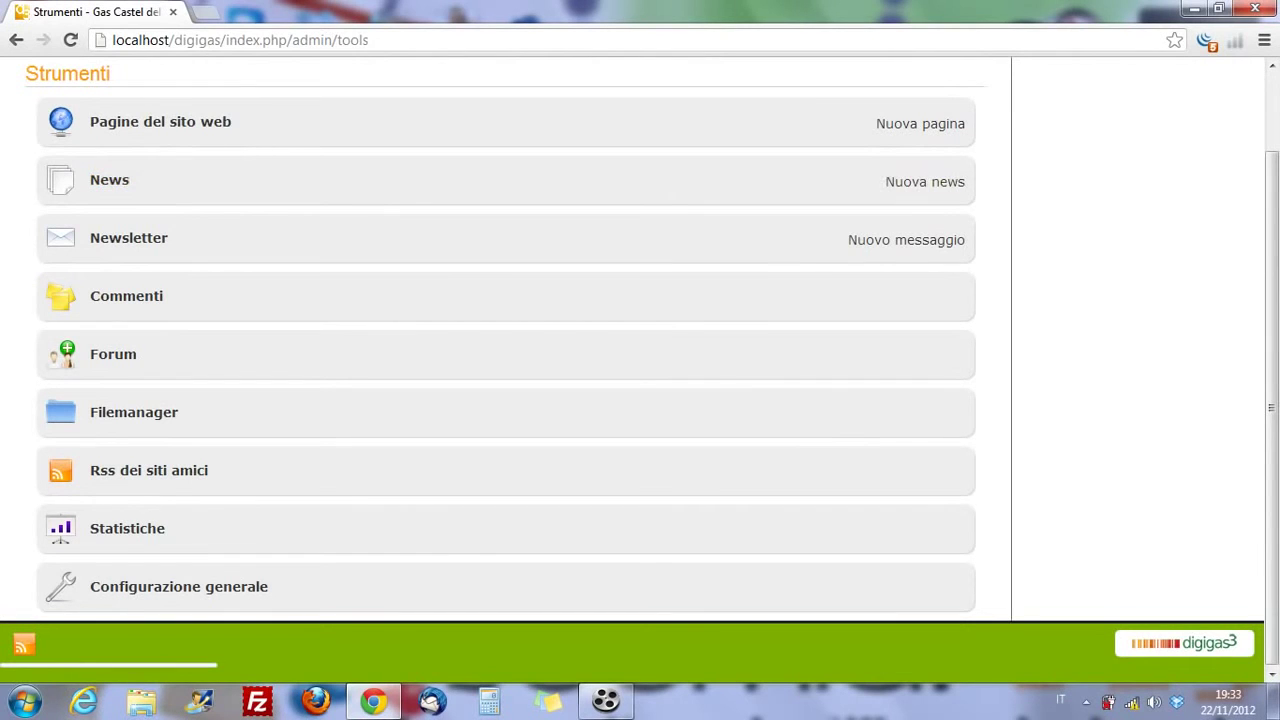
# - Look over the Nuova pagina form, then go back to the site structure page
pyautogui.click(920, 123)
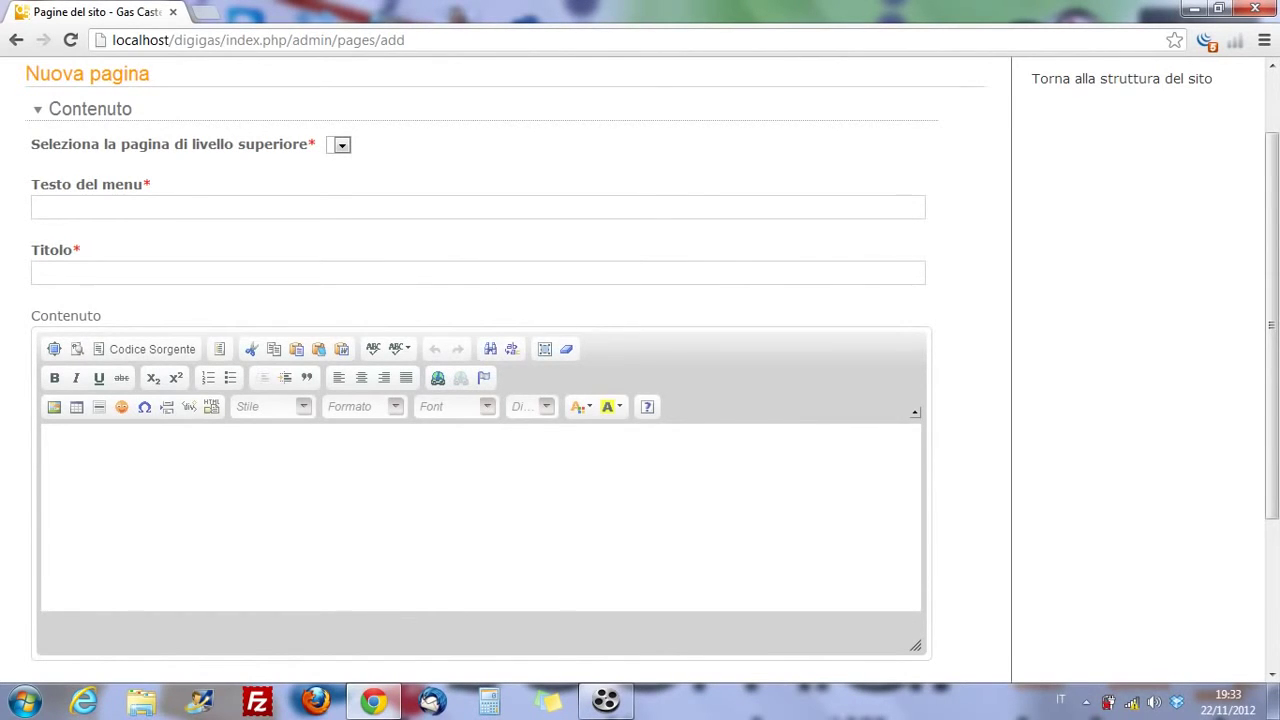
pyautogui.scroll(1, 640, 370)
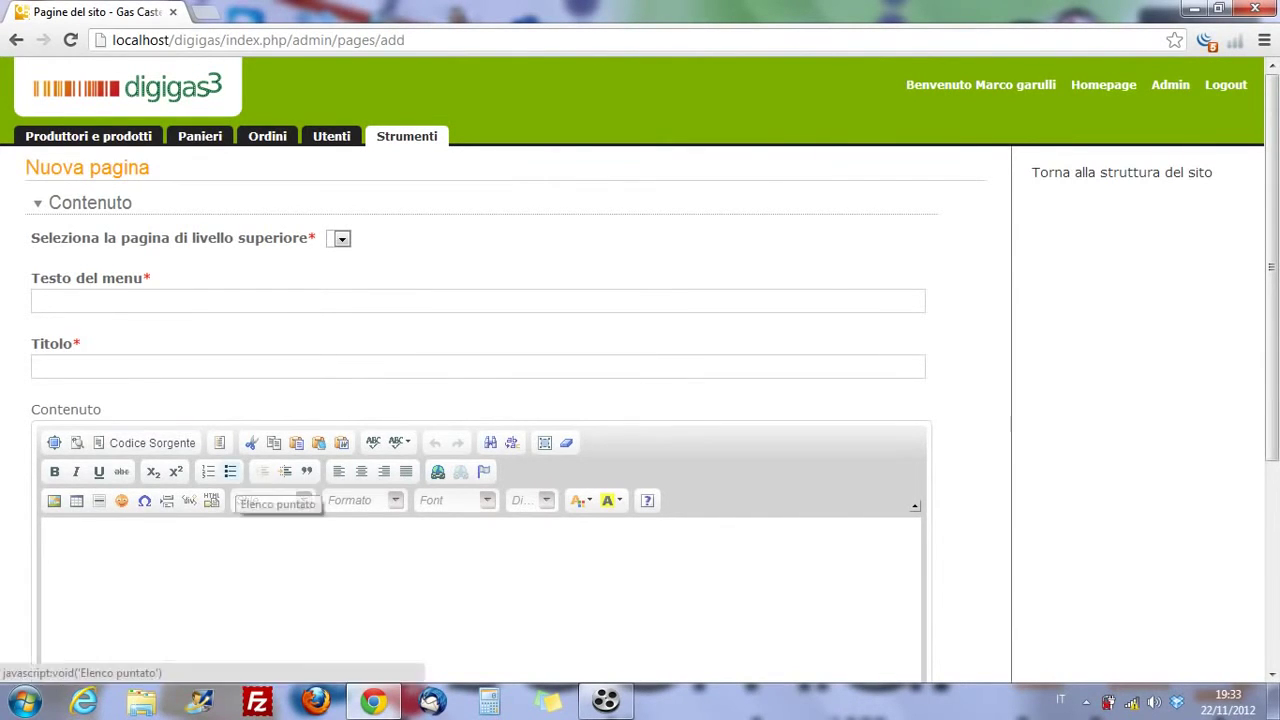
pyautogui.scroll(-3, 270, 500)
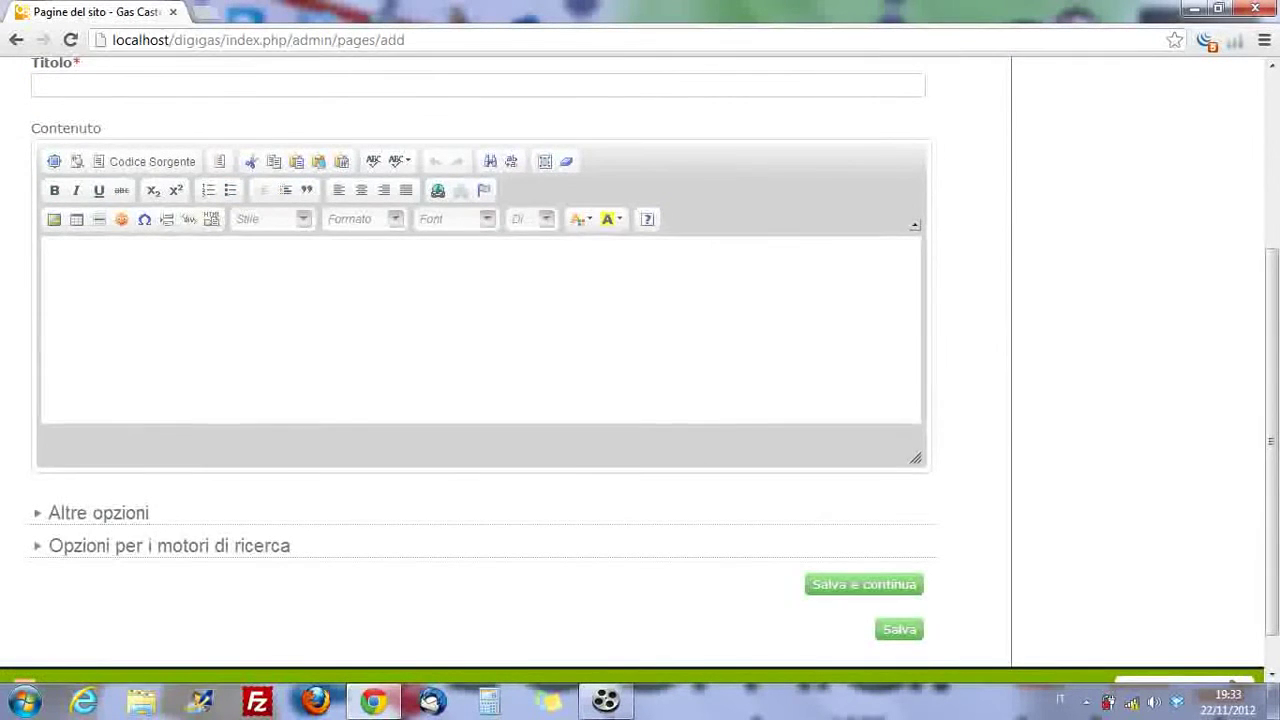
pyautogui.scroll(2, 480, 400)
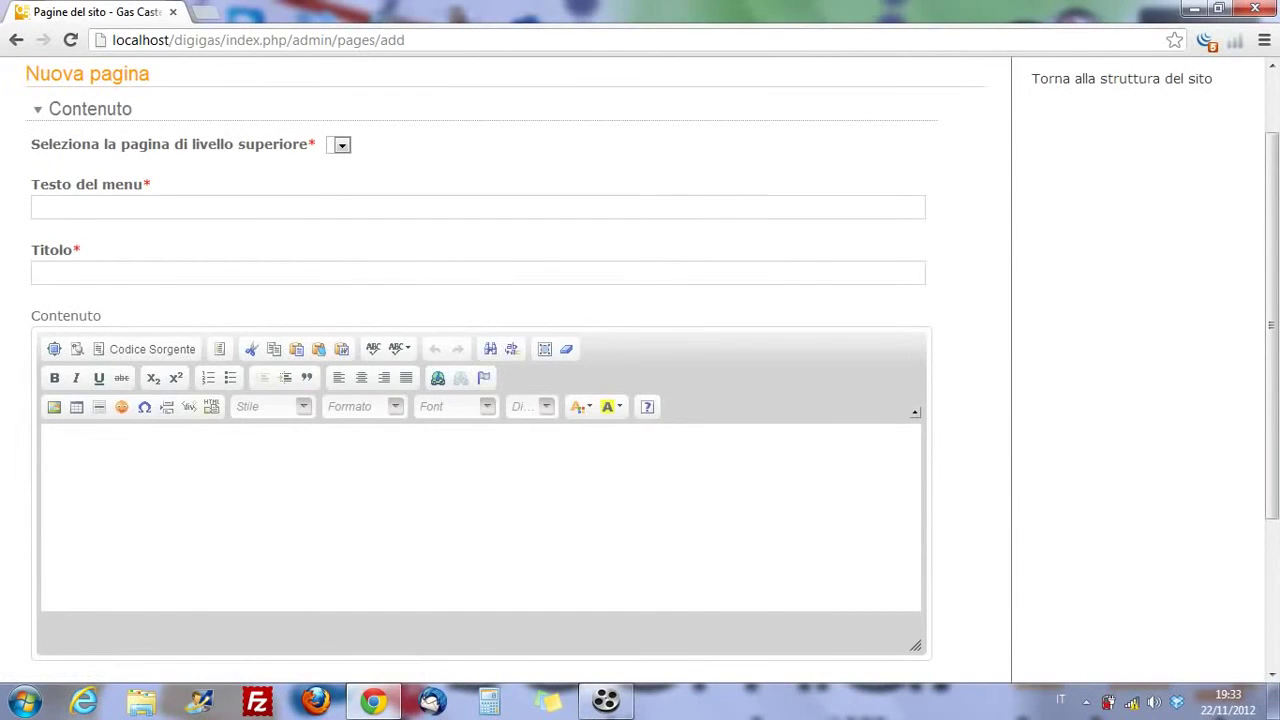
pyautogui.scroll(1, 1120, 200)
pyautogui.click(1122, 171)
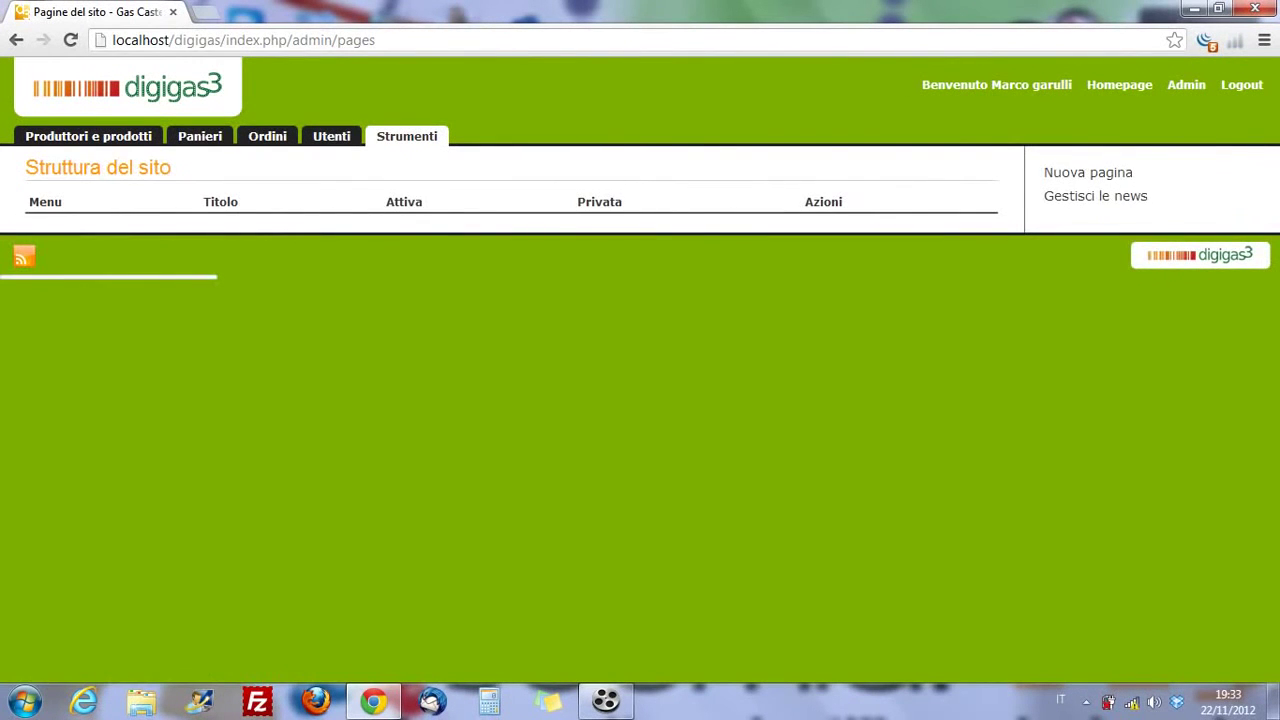
# - Check the list of site pages, then reopen a blank Nuova pagina form
pyautogui.click(406, 136)
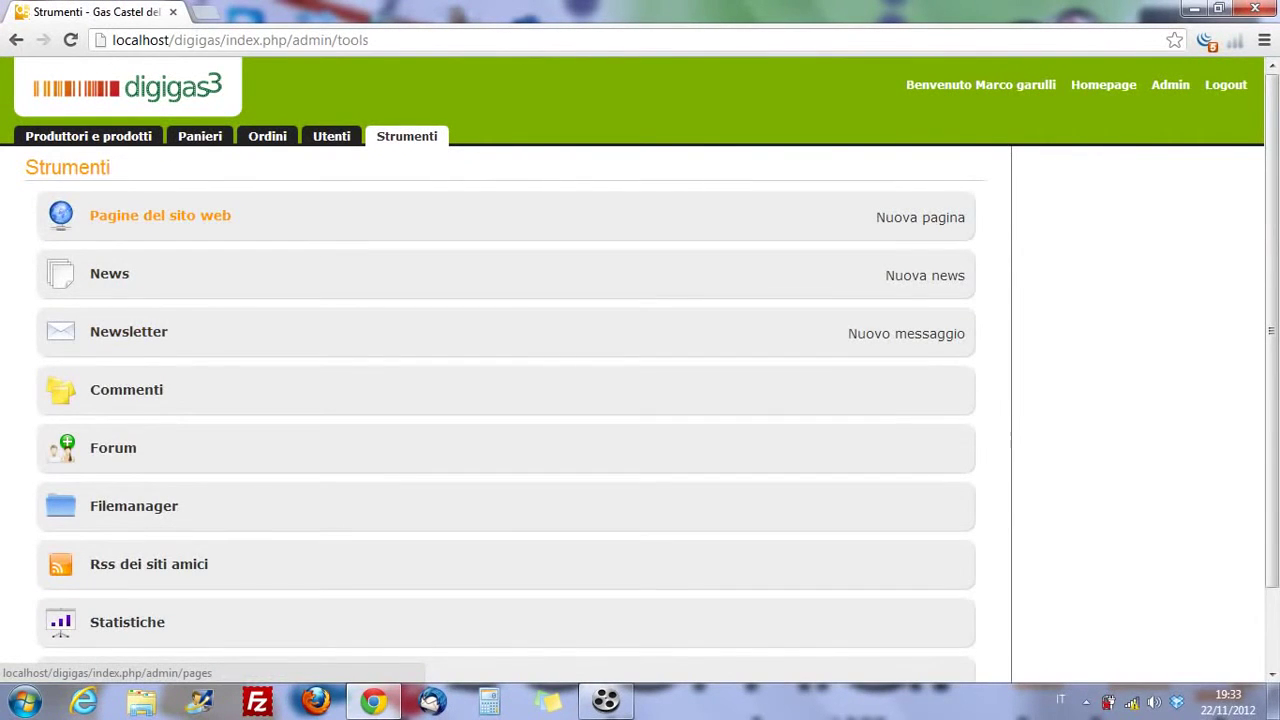
pyautogui.click(160, 215)
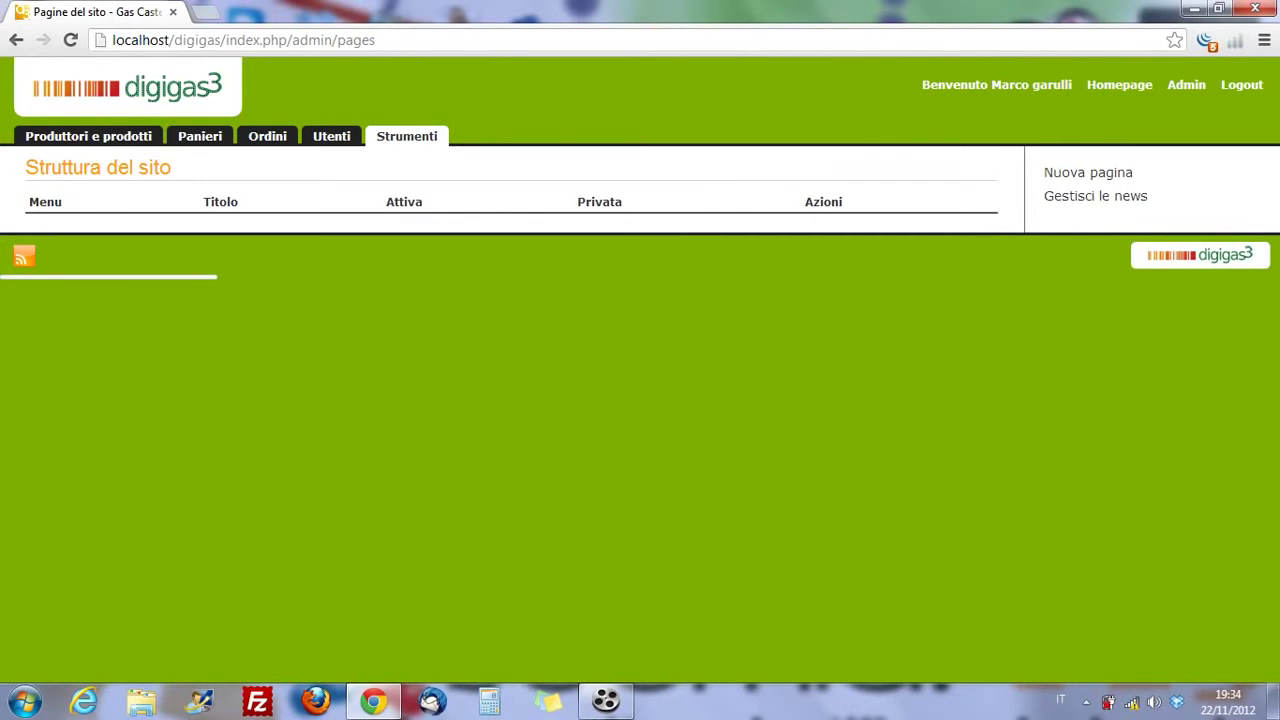
pyautogui.click(407, 136)
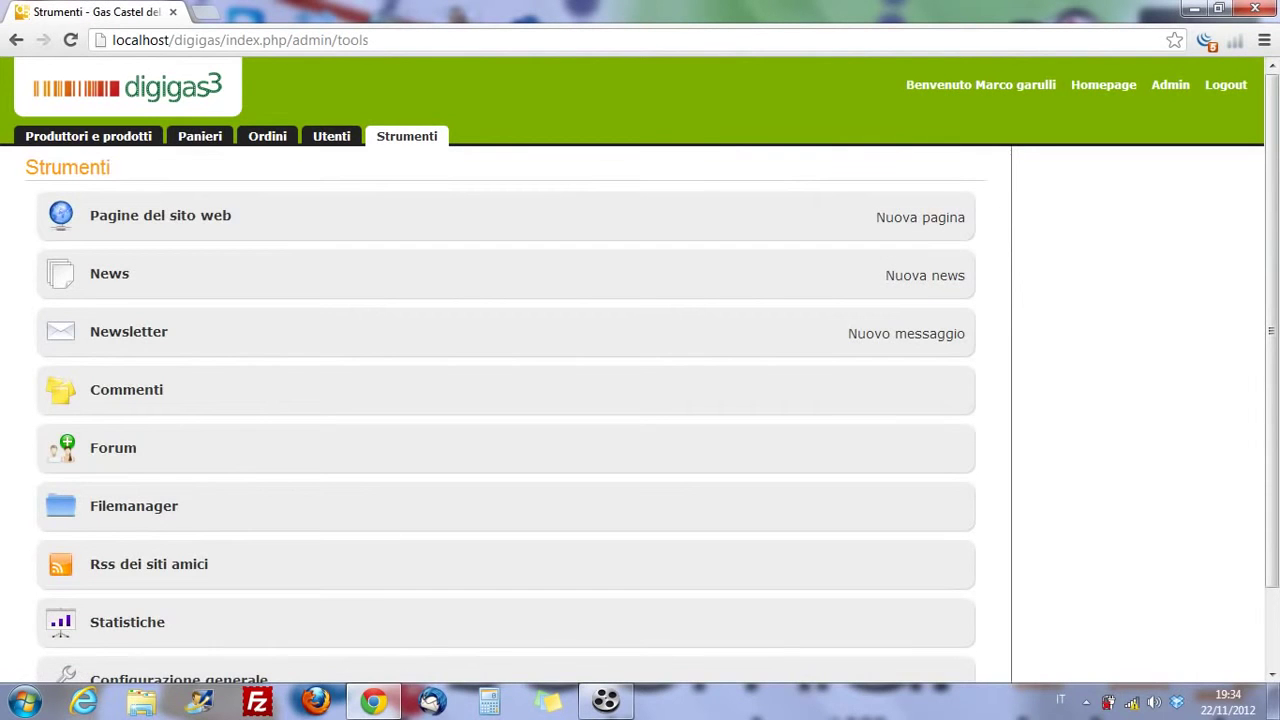
pyautogui.click(920, 217)
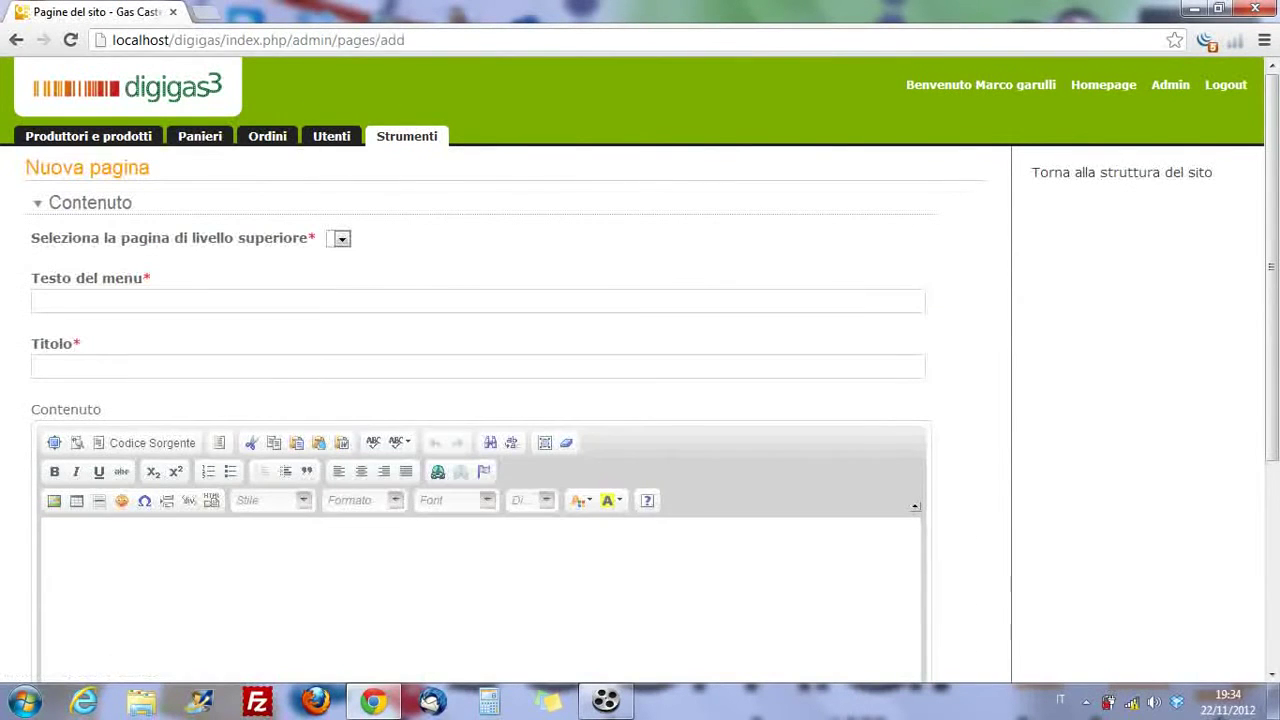
pyautogui.scroll(-3, 480, 400)
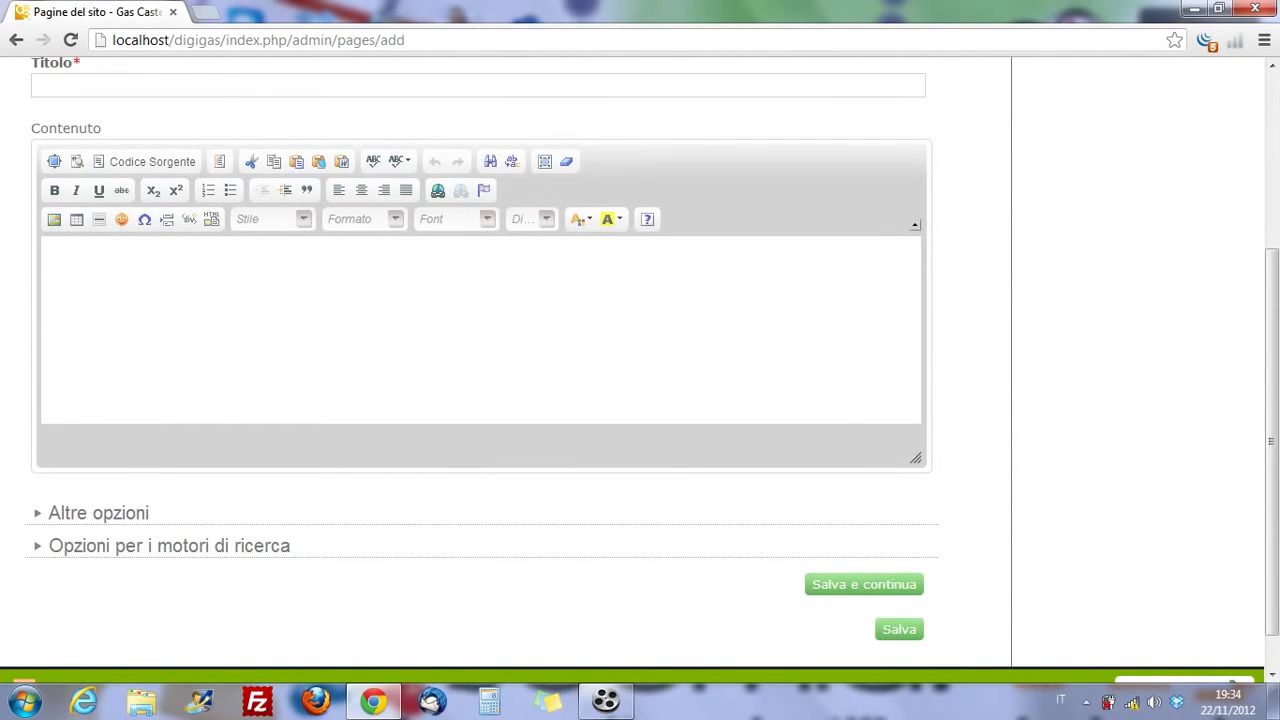
pyautogui.scroll(3, 480, 400)
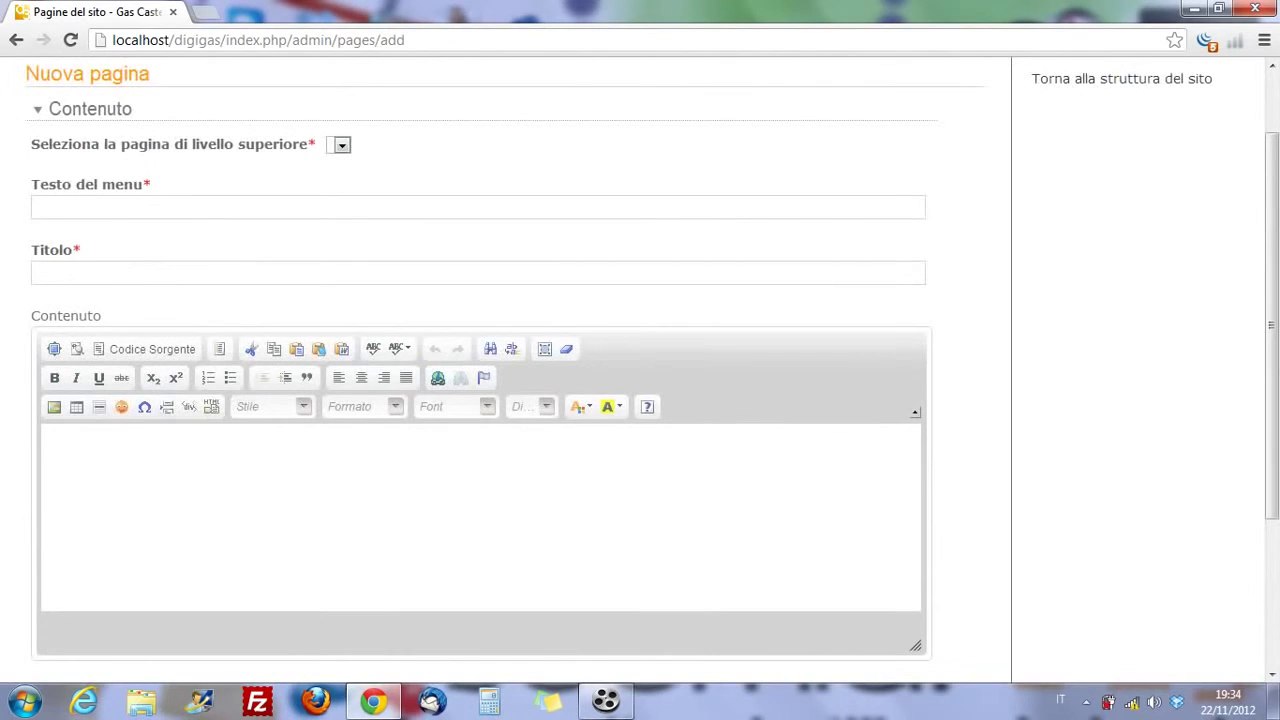
# - Enter 'Registrati al Gas' as the menu text and 'Registrati al gas' as the page title
pyautogui.click(37, 207)
pyautogui.write('Registrati al Gas')
pyautogui.press('Tab')
pyautogui.write('R')
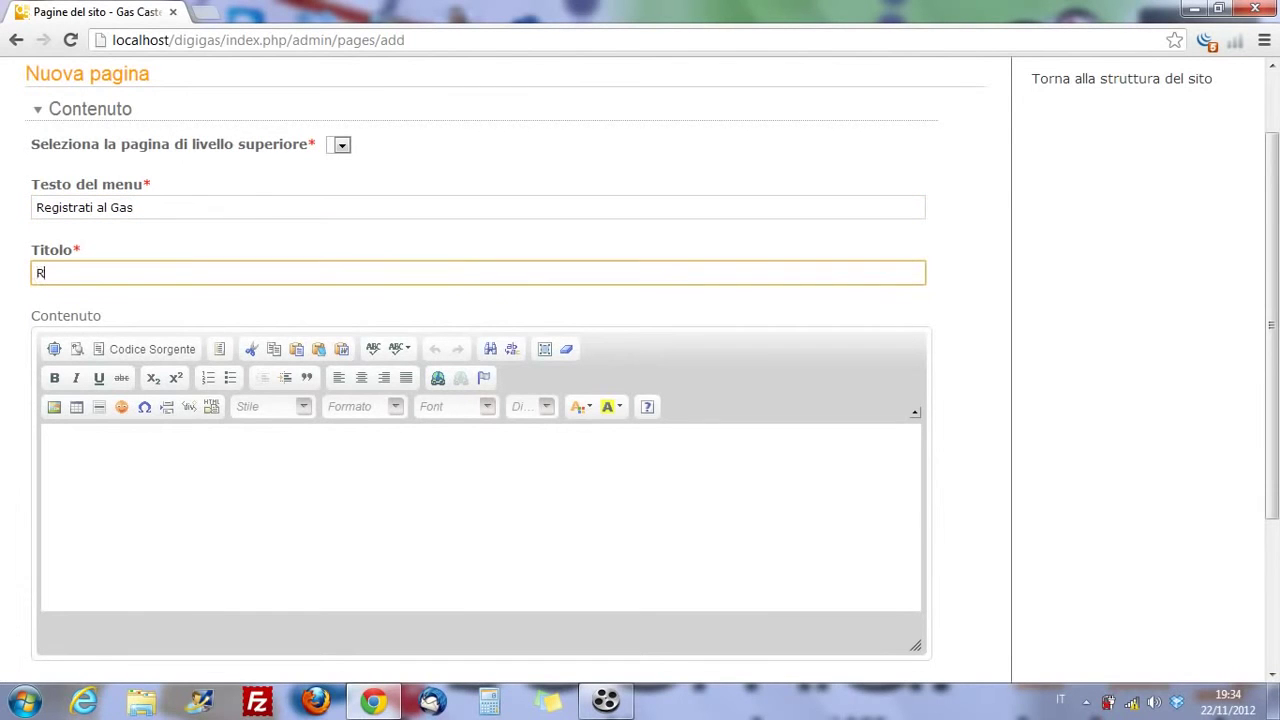
pyautogui.write('egistrati al gas')
# - Toggle the editor's HTML source view, expand Altre opzioni, save the page, and return to the site structure
pyautogui.click(46, 437)
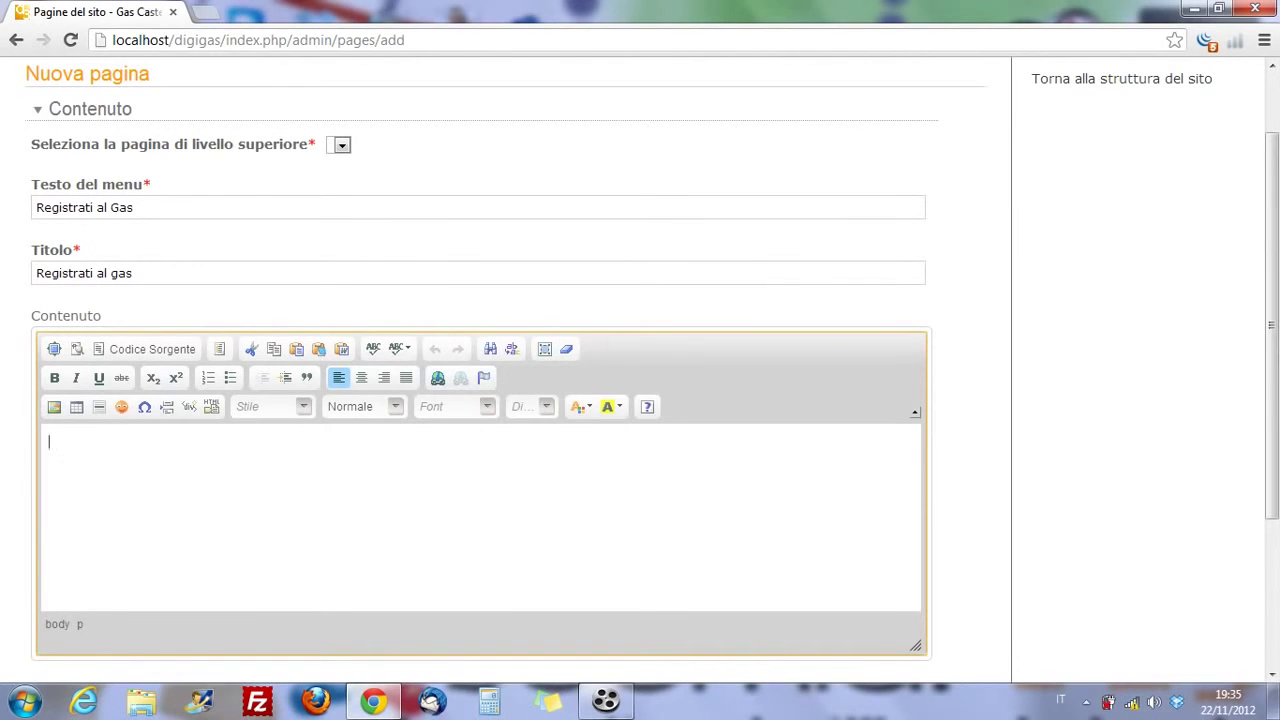
pyautogui.click(152, 349)
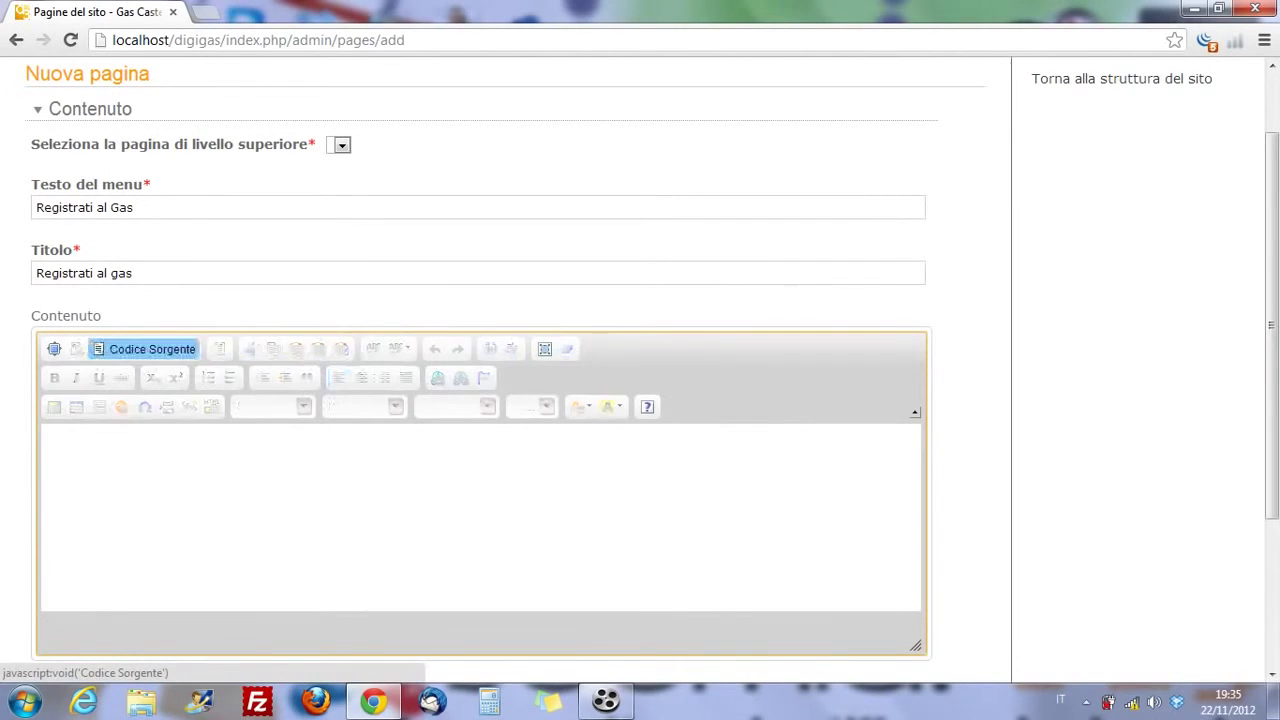
pyautogui.scroll(-1, 152, 349)
pyautogui.scroll(-1, 500, 380)
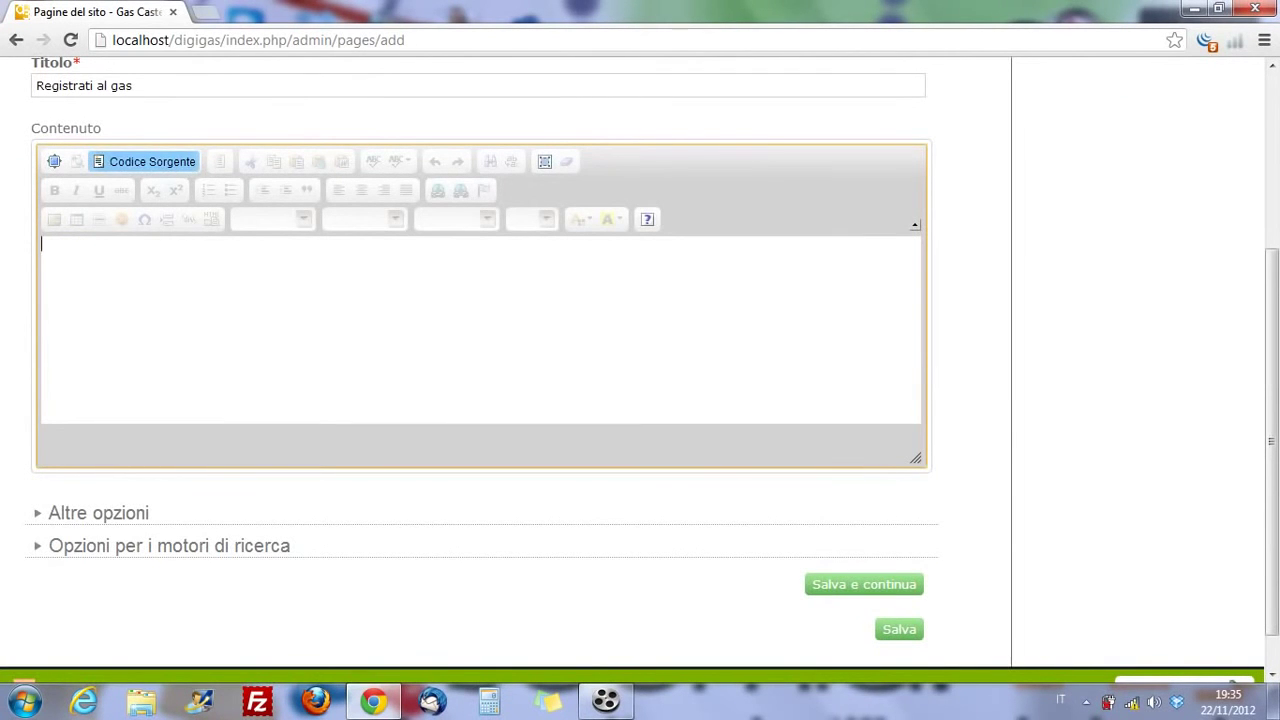
pyautogui.click(152, 161)
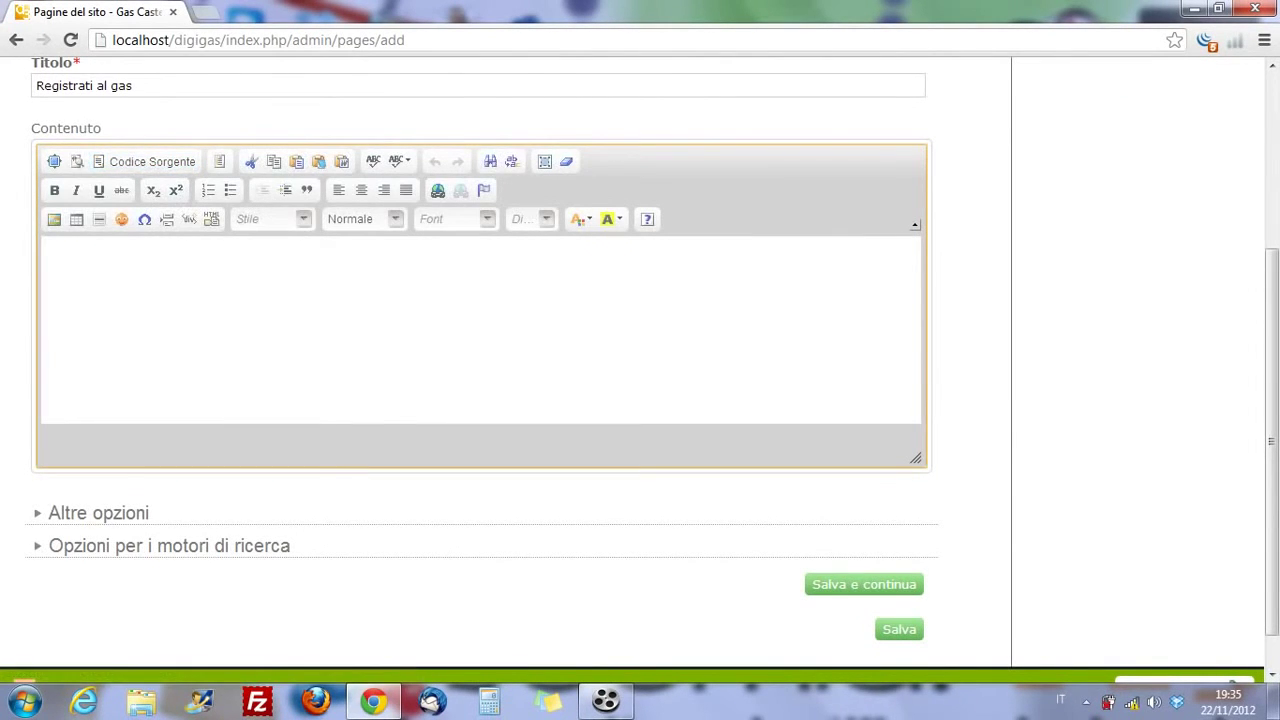
pyautogui.scroll(-1, 480, 360)
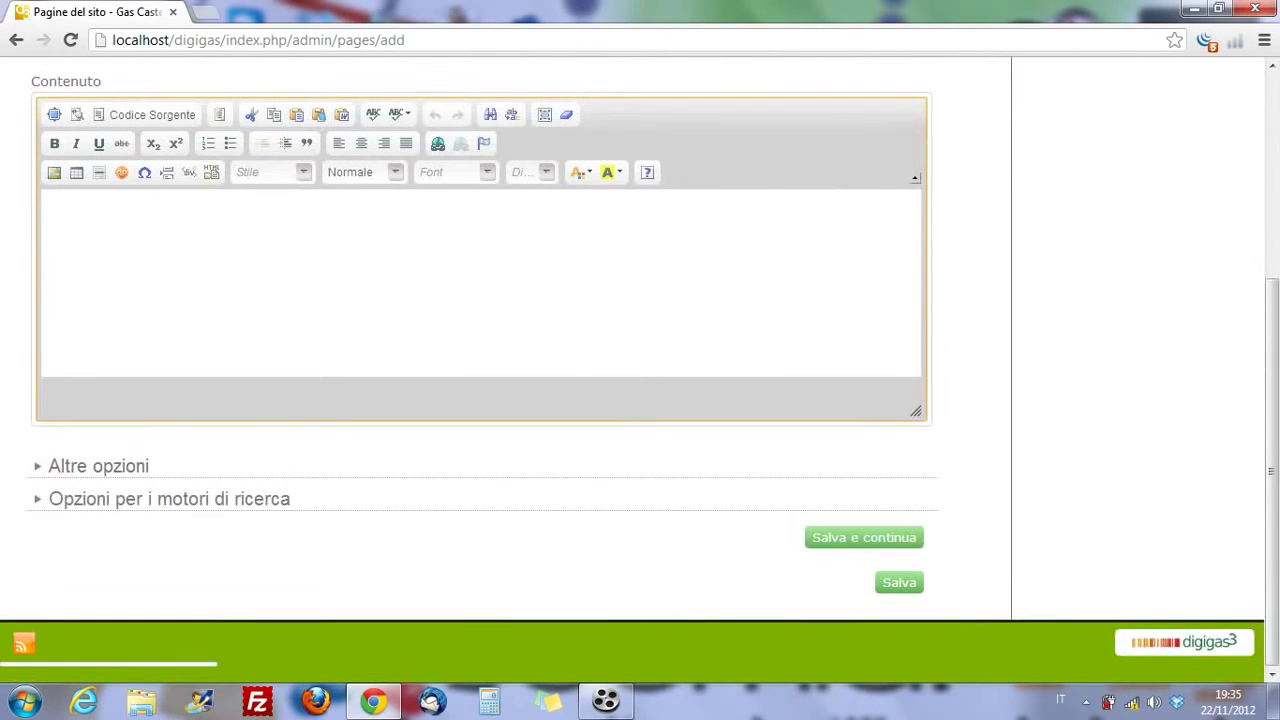
pyautogui.click(98, 466)
pyautogui.scroll(-2, 480, 360)
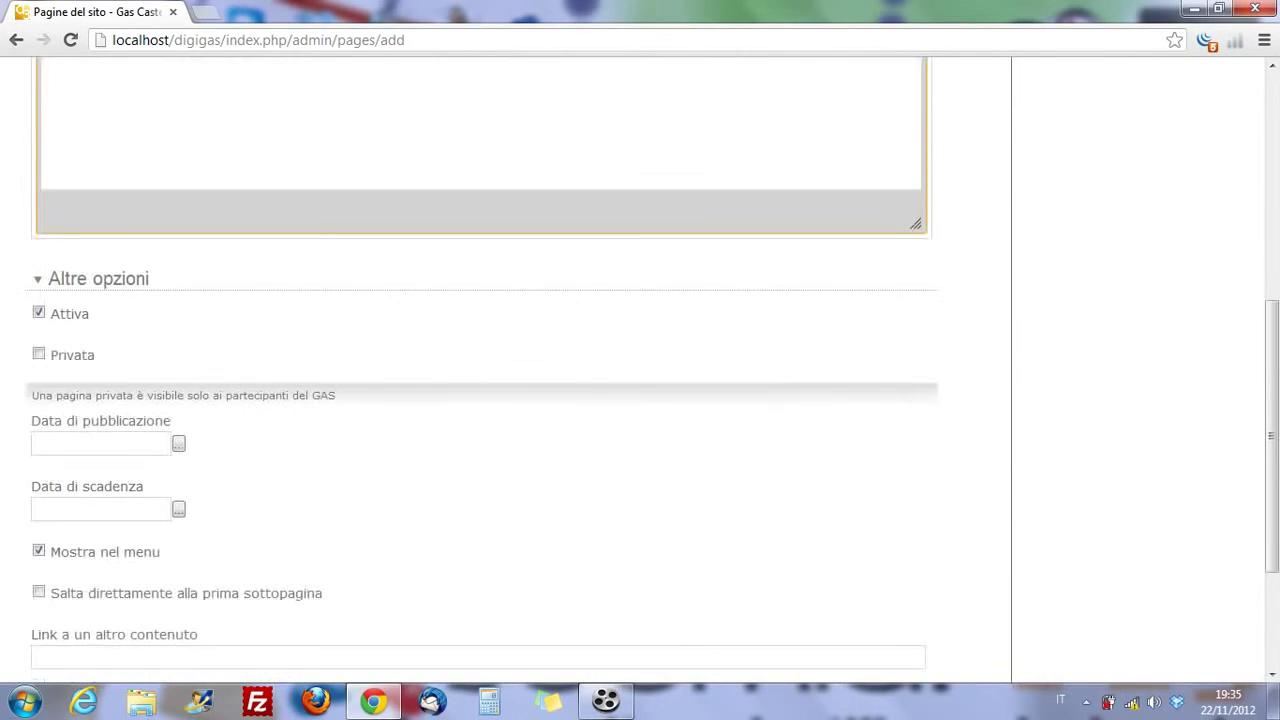
pyautogui.scroll(-2, 640, 370)
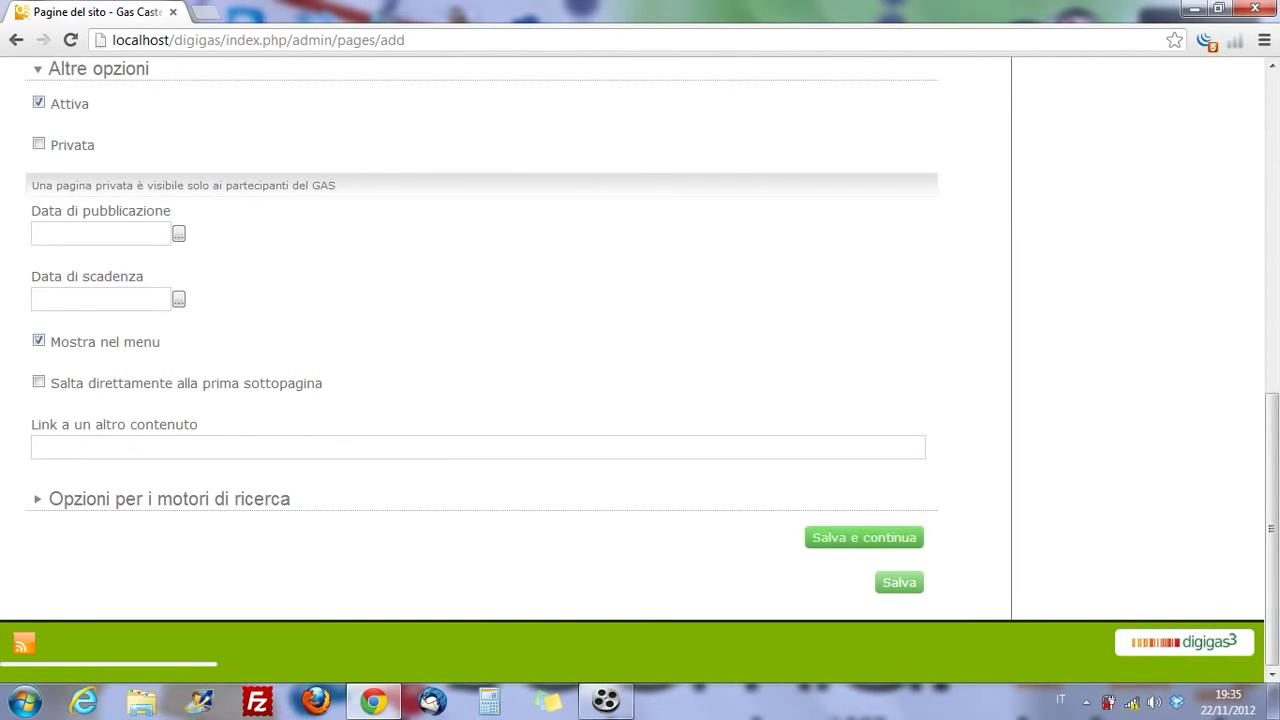
pyautogui.click(864, 537)
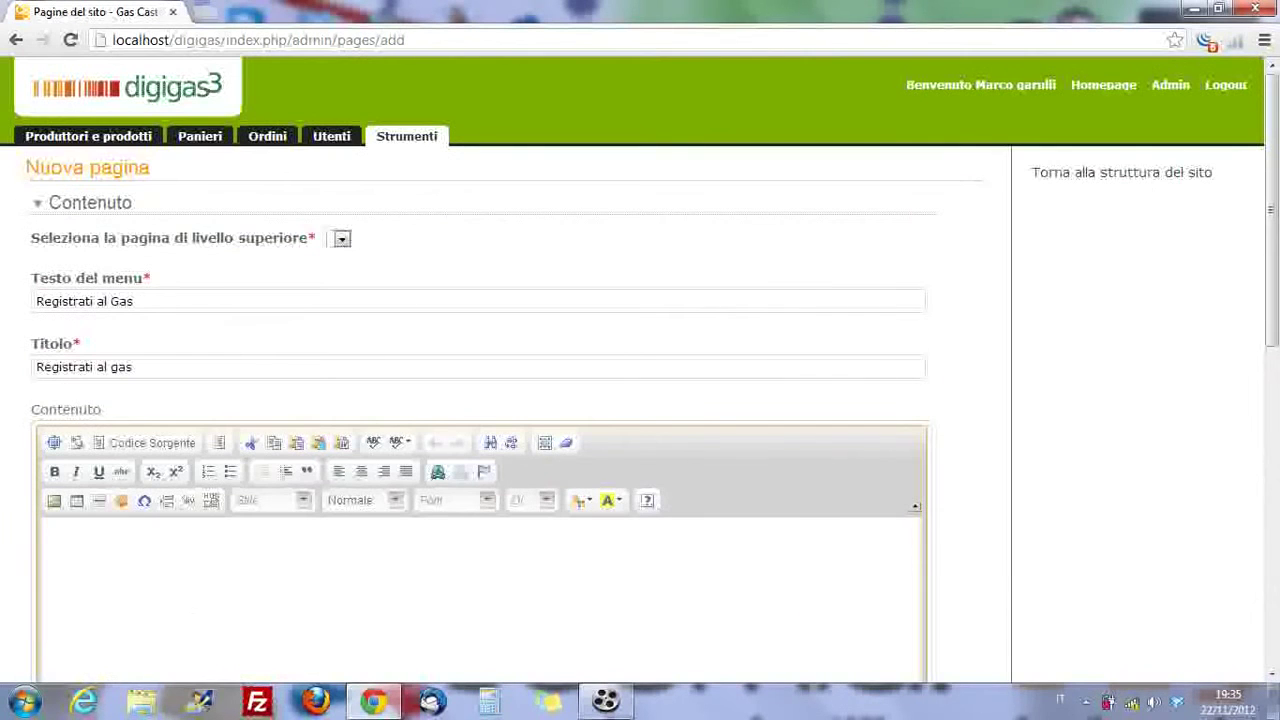
pyautogui.click(1121, 172)
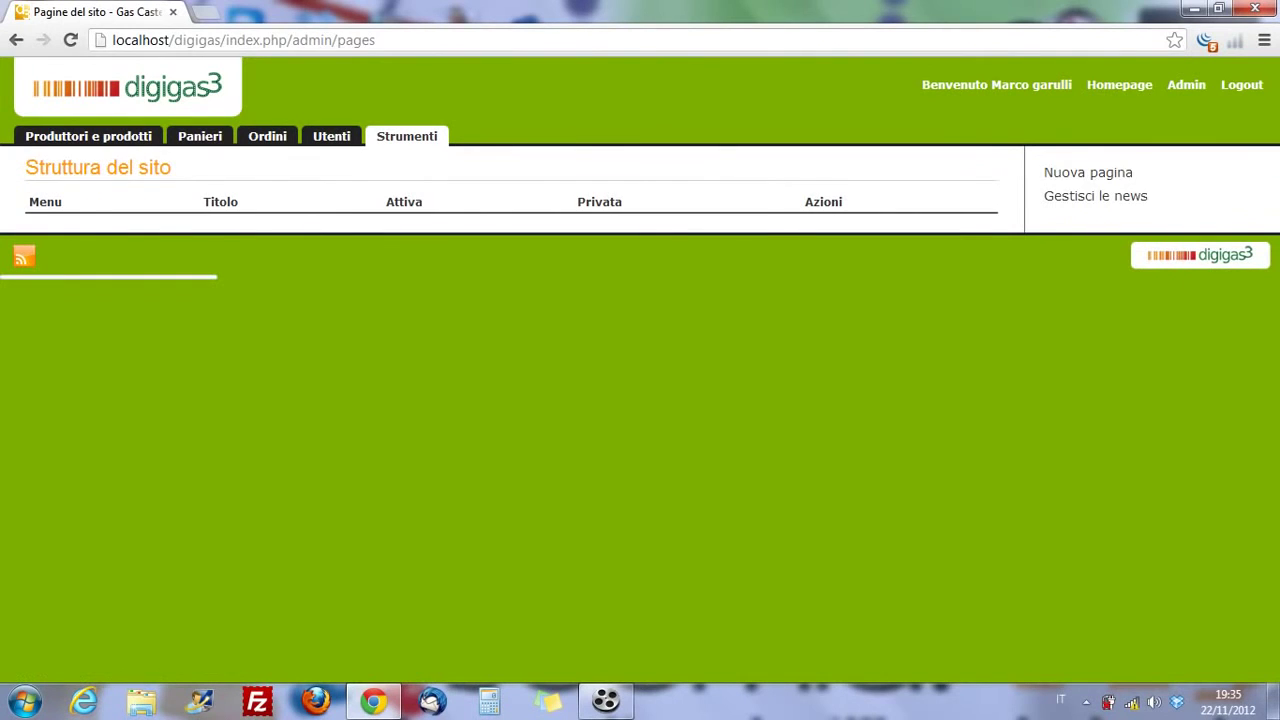
# - Visit the public home page, then go back to admin and open Strumenti > Newsletter
pyautogui.click(1119, 85)
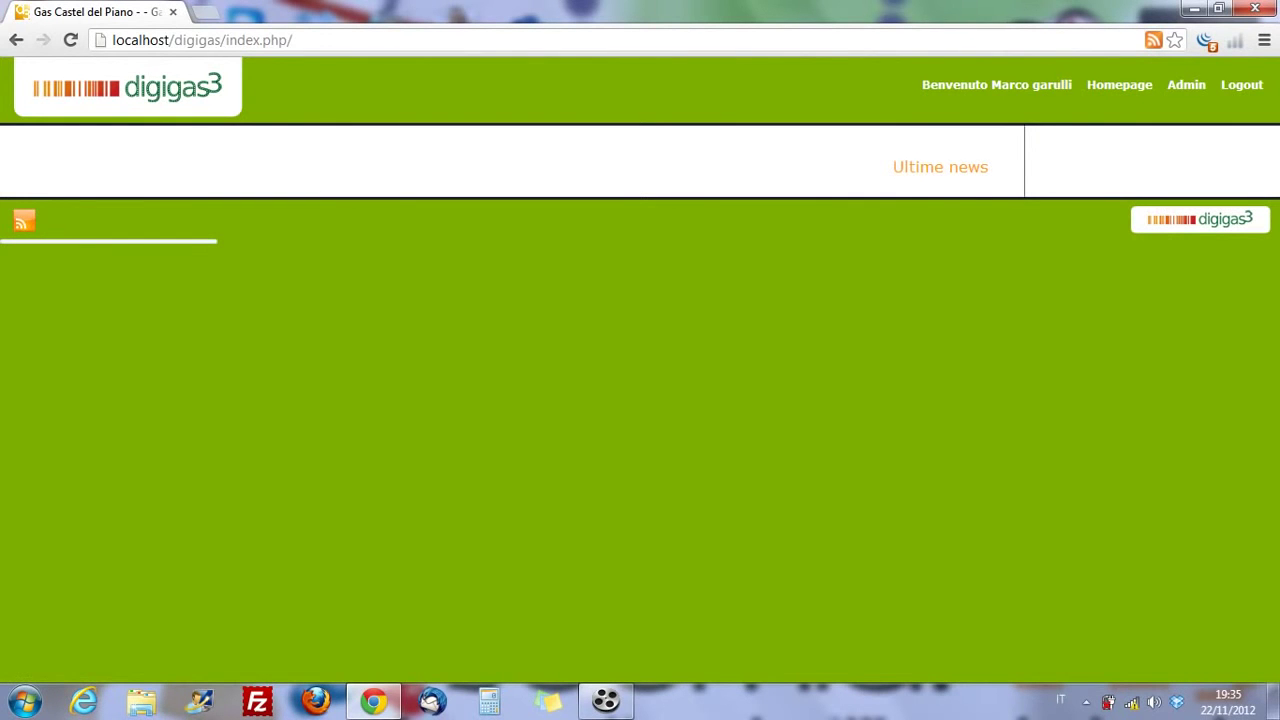
pyautogui.click(1186, 85)
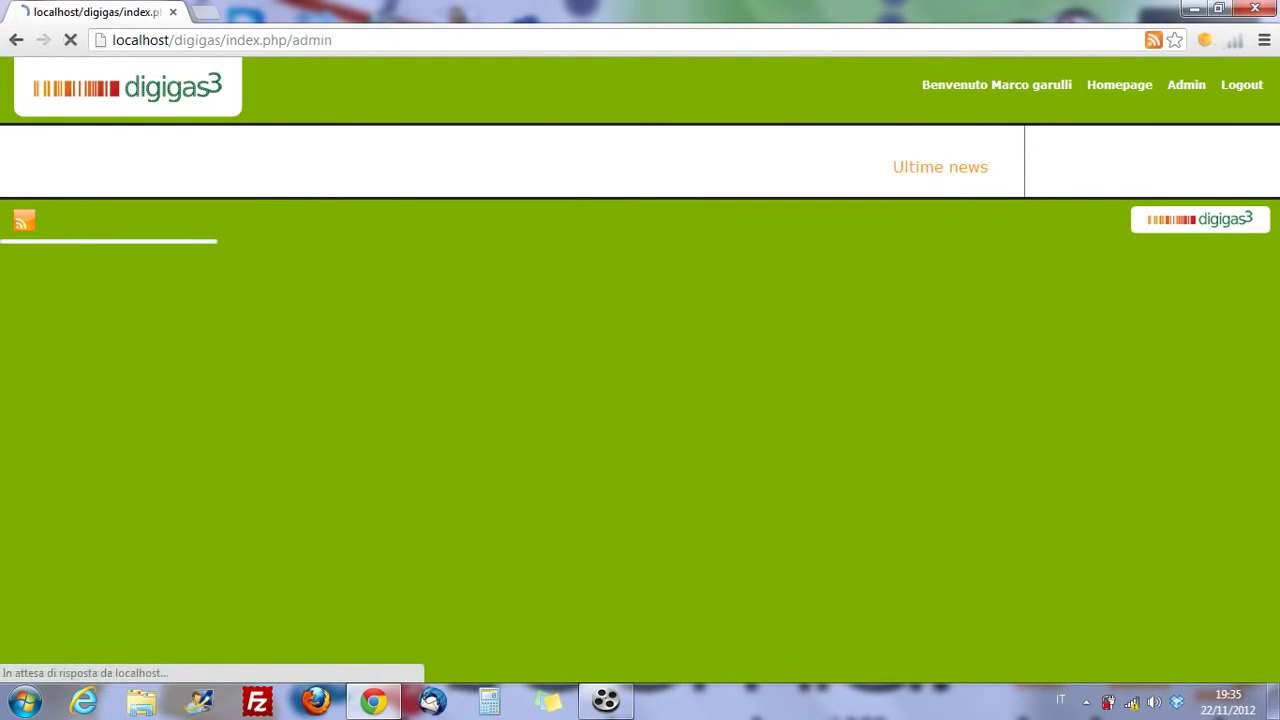
pyautogui.click(406, 136)
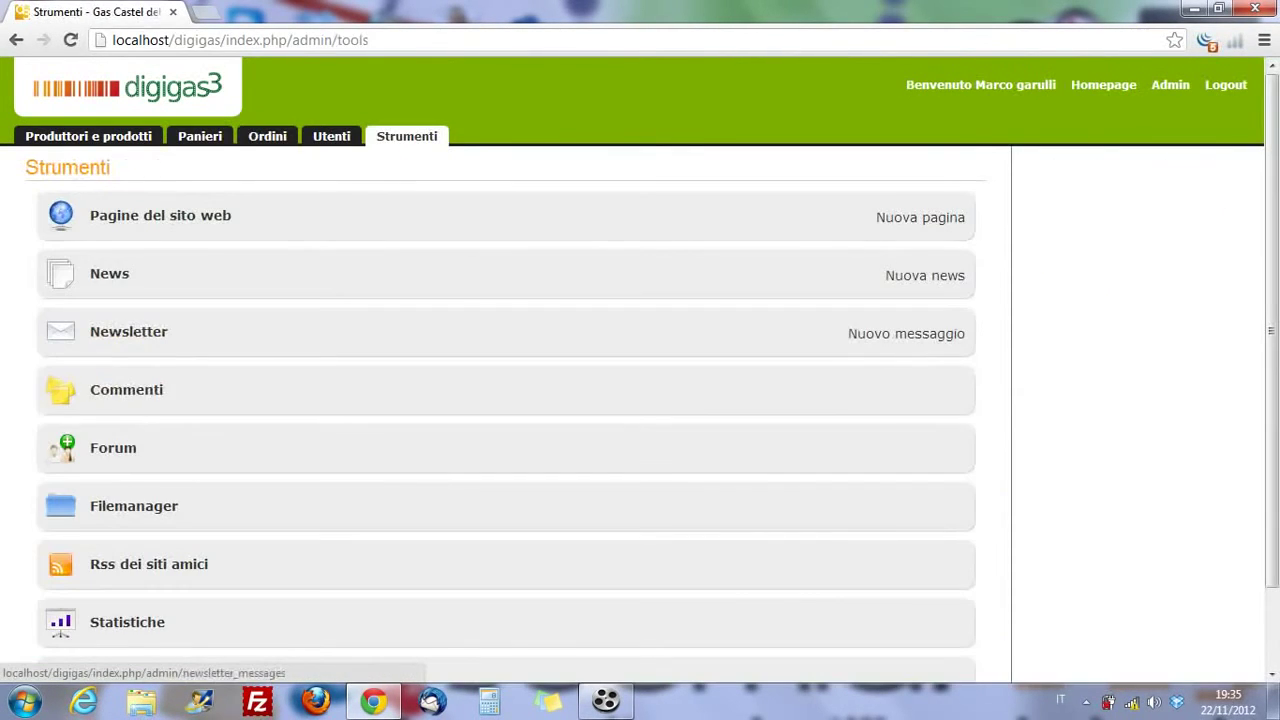
pyautogui.scroll(-1, 128, 331)
pyautogui.click(128, 238)
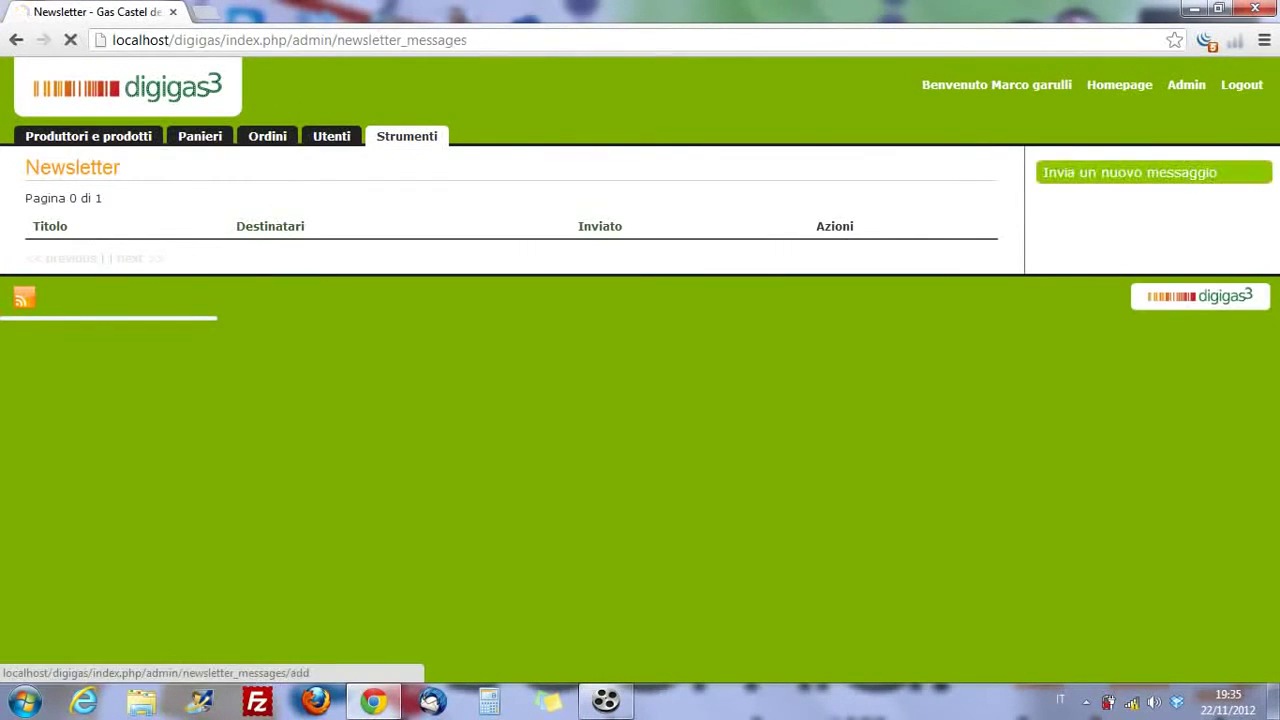
# - Start a new newsletter message for Roma Balduina, send it, and return to the newsletter list
pyautogui.click(1130, 172)
pyautogui.scroll(-3, 405, 405)
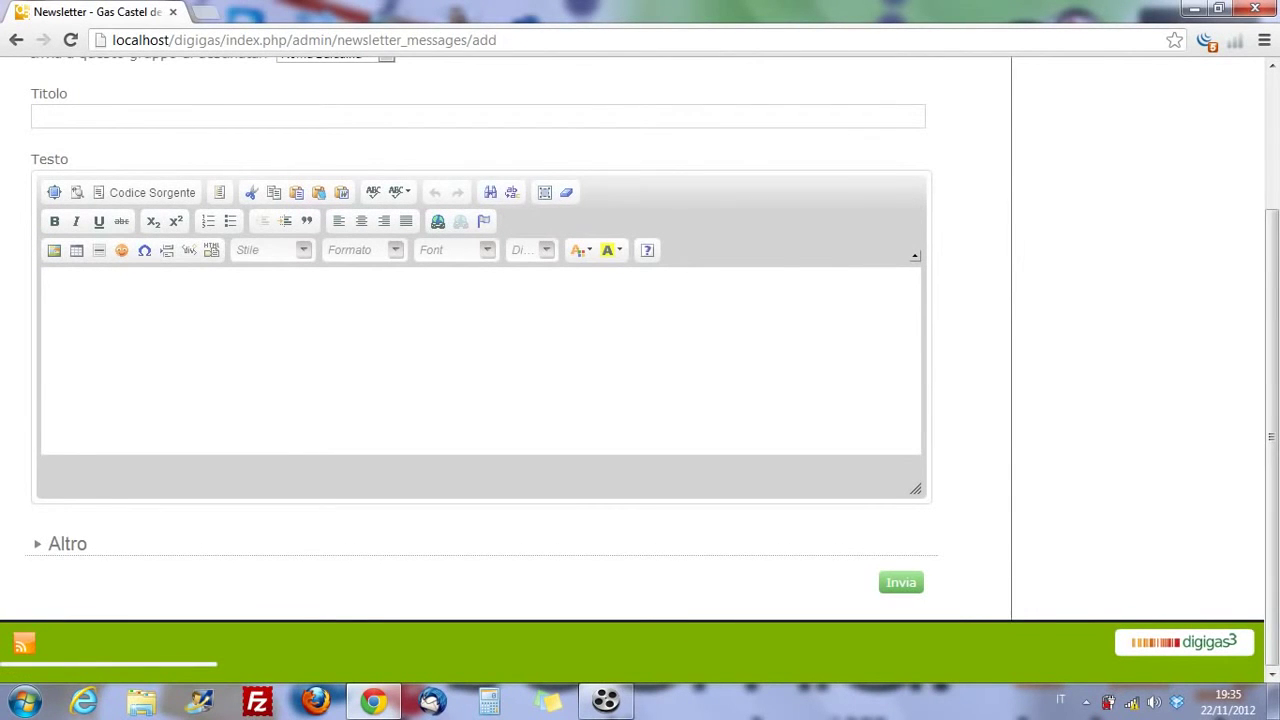
pyautogui.scroll(1, 360, 340)
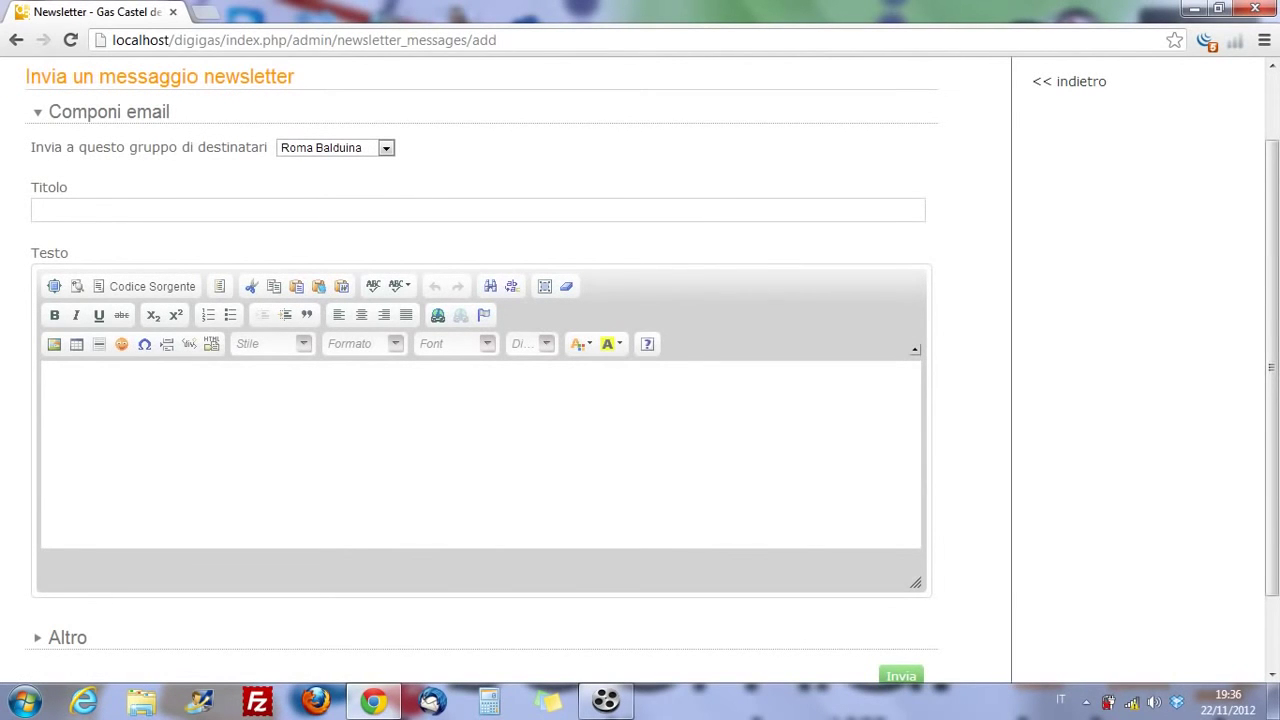
pyautogui.click(385, 147)
pyautogui.click(335, 147)
pyautogui.click(37, 209)
pyautogui.press('Tab')
pyautogui.scroll(-1, 480, 360)
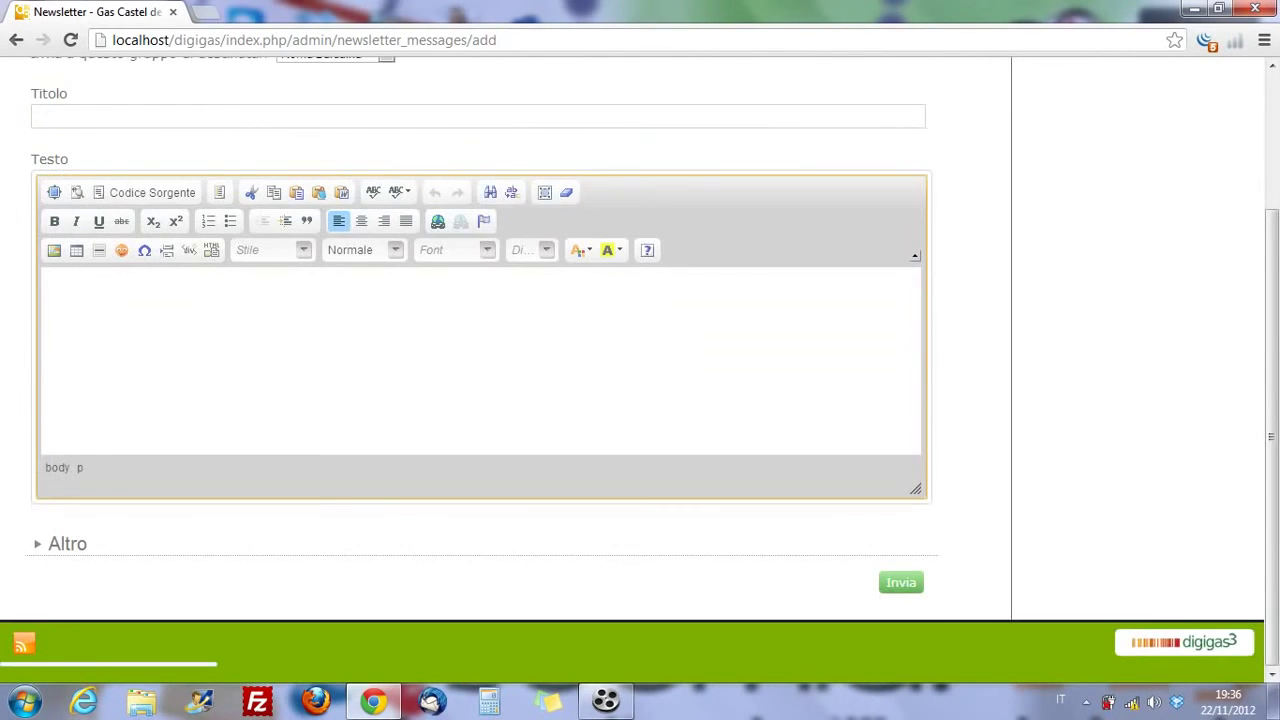
pyautogui.click(67, 543)
pyautogui.scroll(-1, 480, 360)
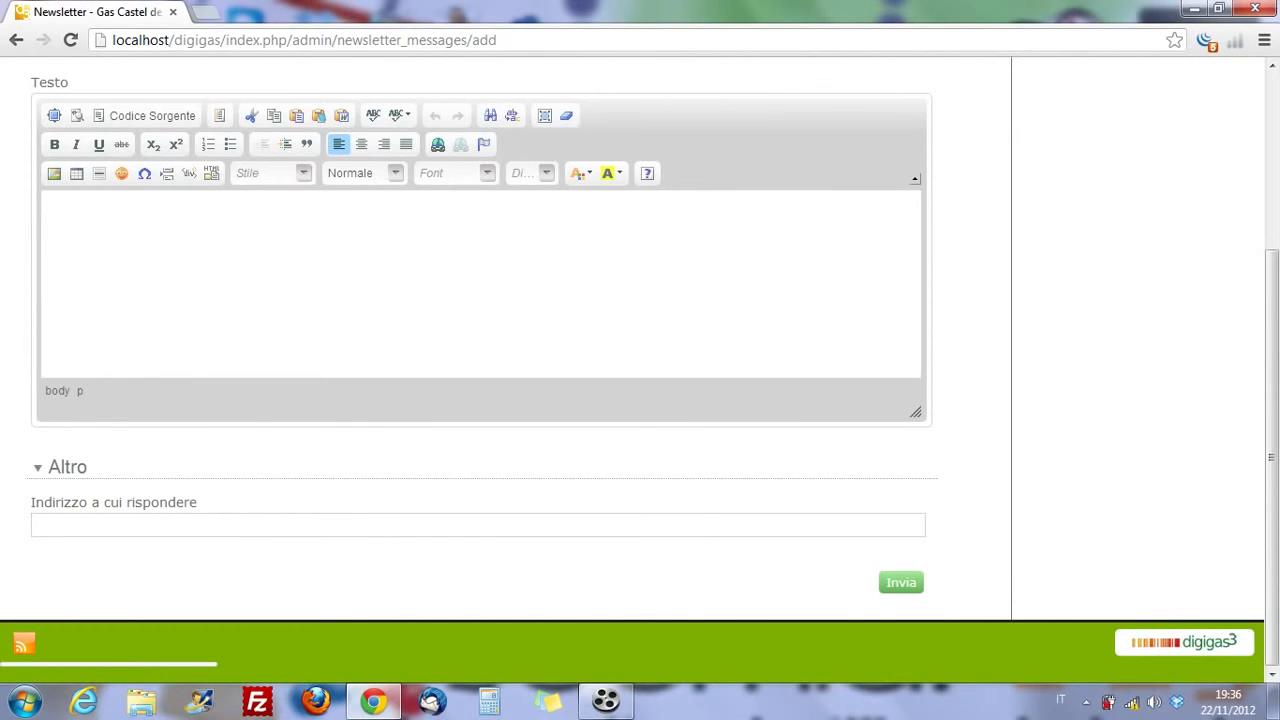
pyautogui.click(901, 582)
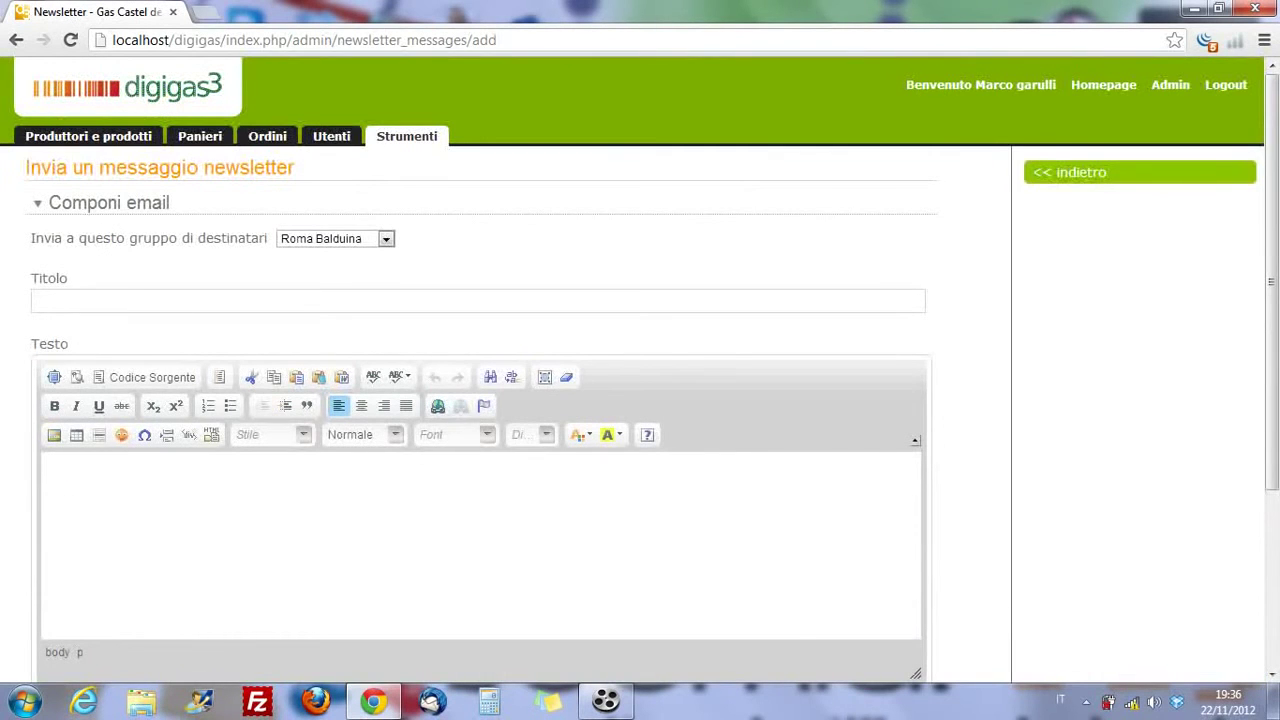
pyautogui.click(1080, 172)
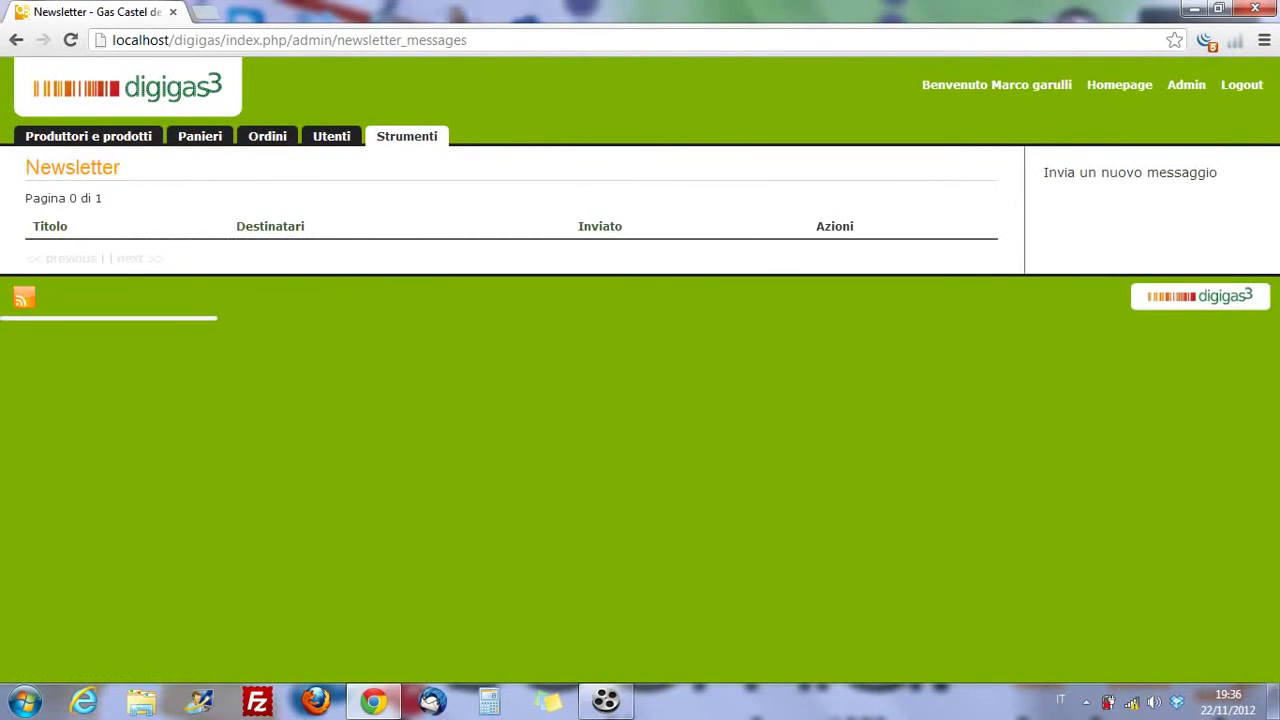
# - Open the site configuration and pick download (1).jpg from Pictures as the GAS logo
pyautogui.click(407, 136)
pyautogui.scroll(-2, 112, 353)
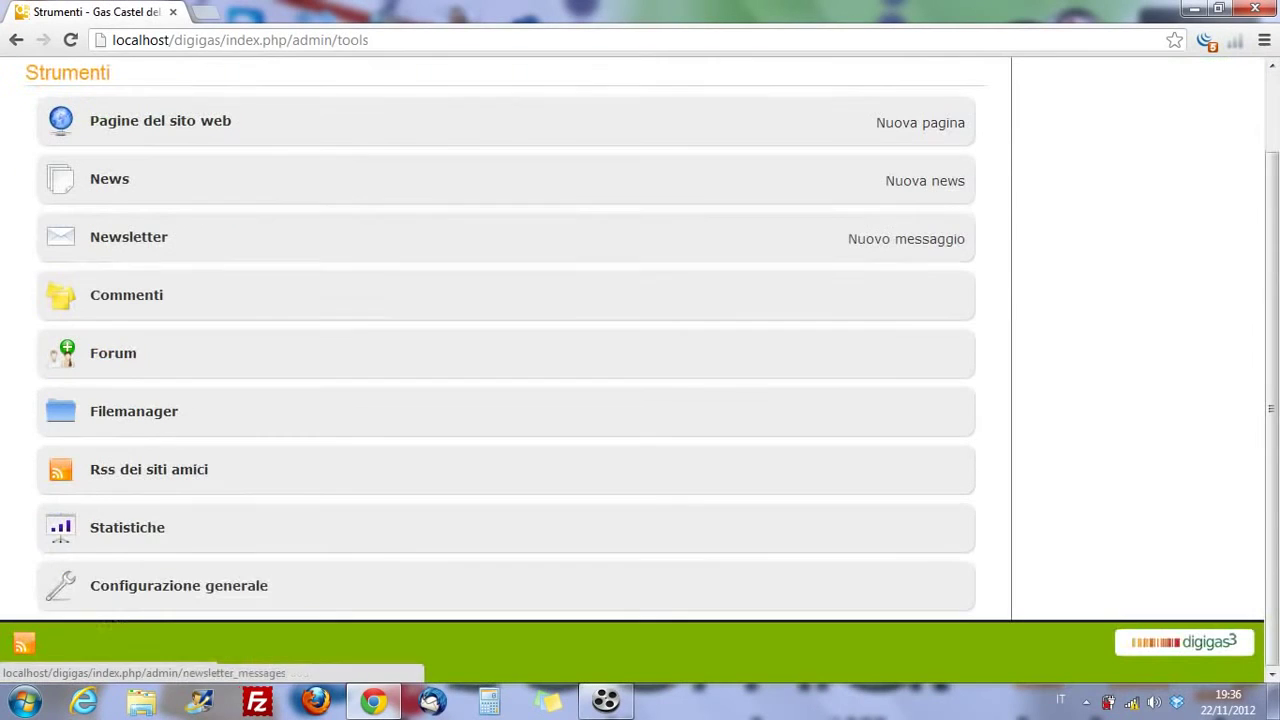
pyautogui.click(179, 585)
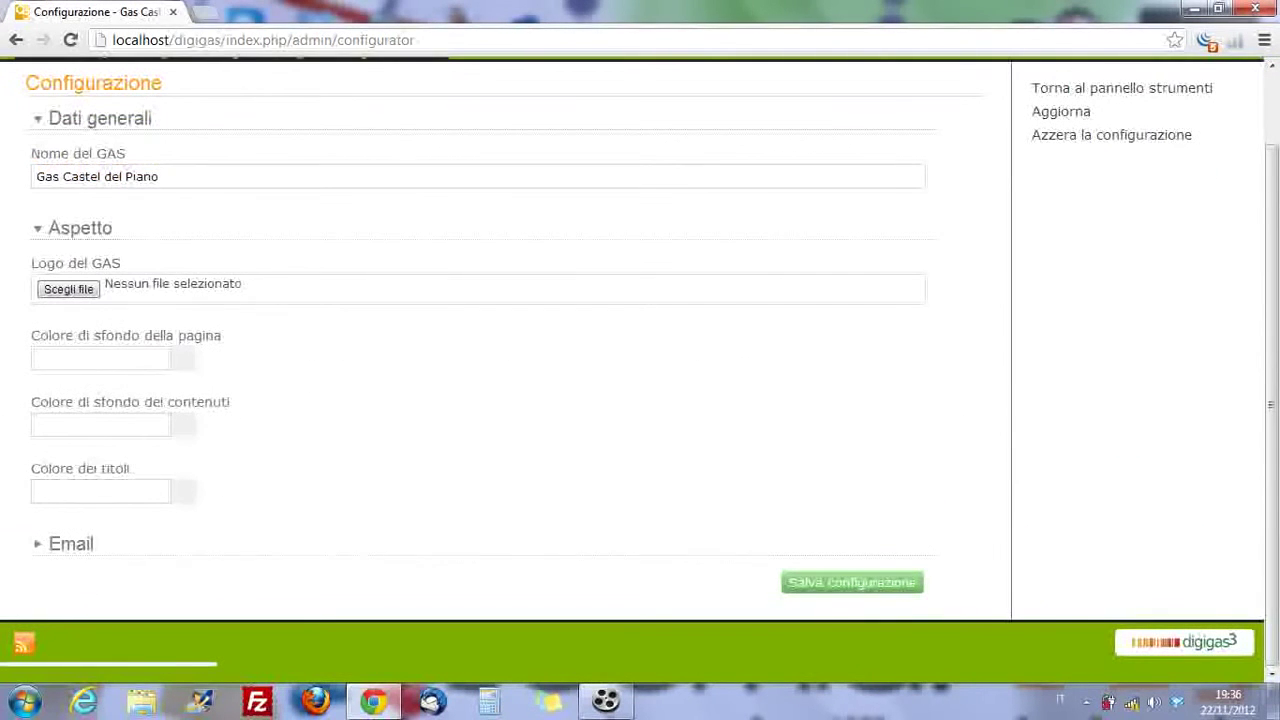
pyautogui.click(68, 289)
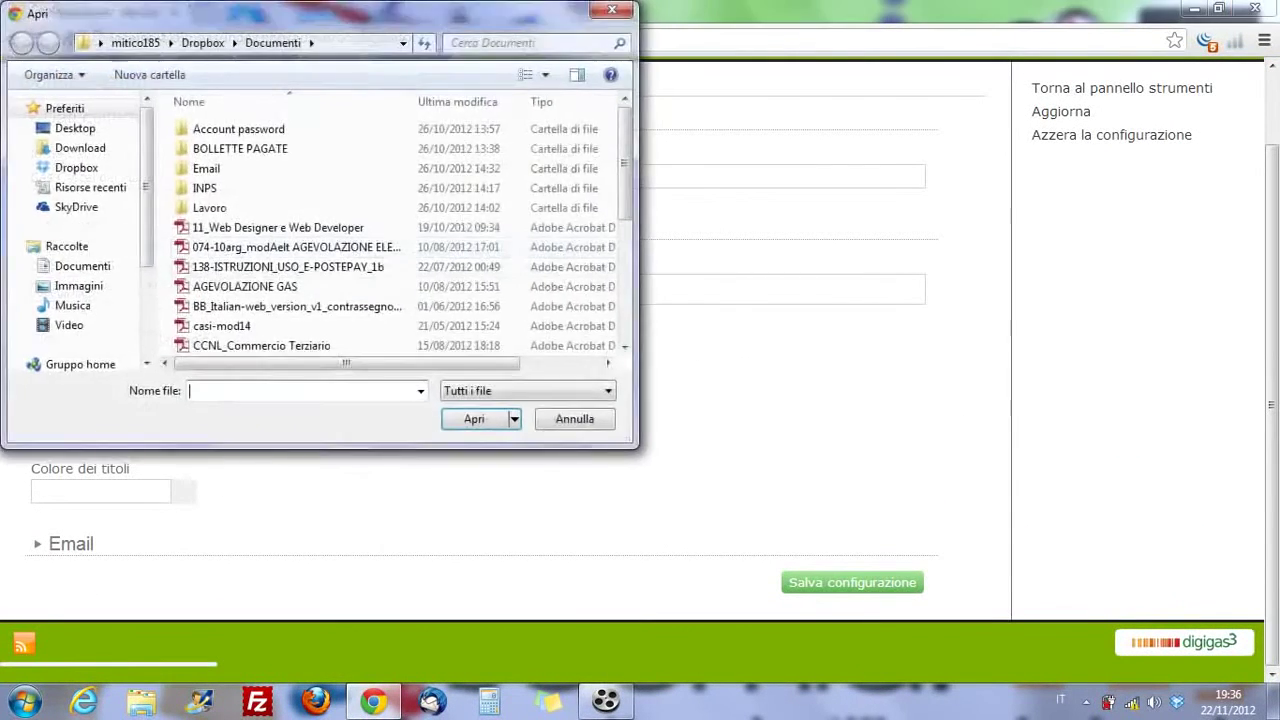
pyautogui.click(78, 286)
pyautogui.click(443, 303)
pyautogui.scroll(-3, 442, 300)
pyautogui.scroll(-3, 414, 290)
pyautogui.scroll(2, 414, 290)
pyautogui.doubleClick(330, 190)
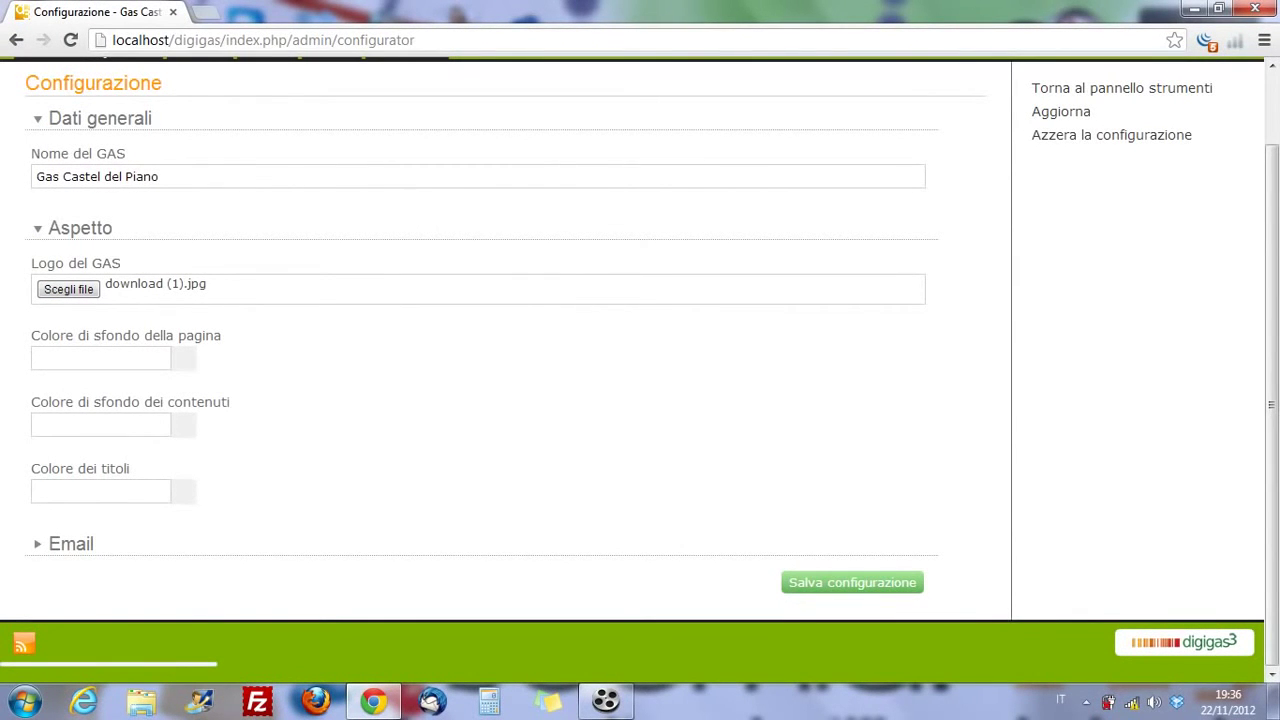
# - Replace the main e-mail address with the group's Gmail address
pyautogui.press('Tab')
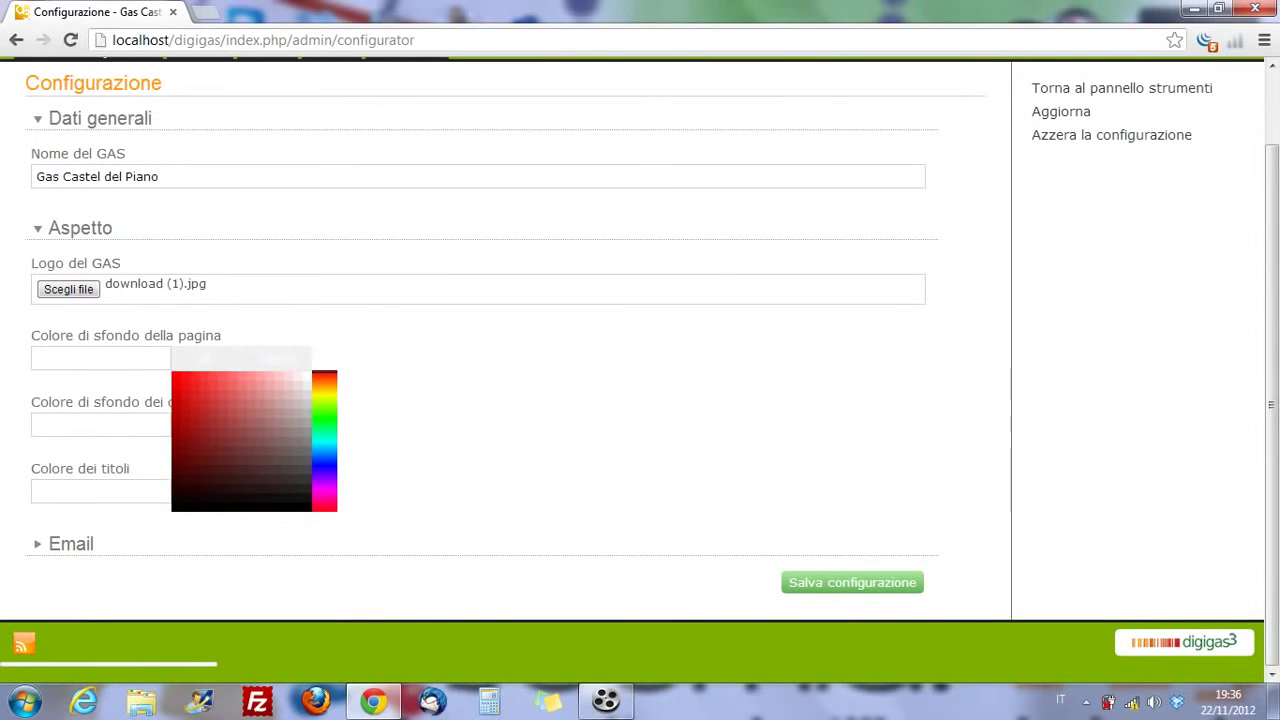
pyautogui.press('Tab')
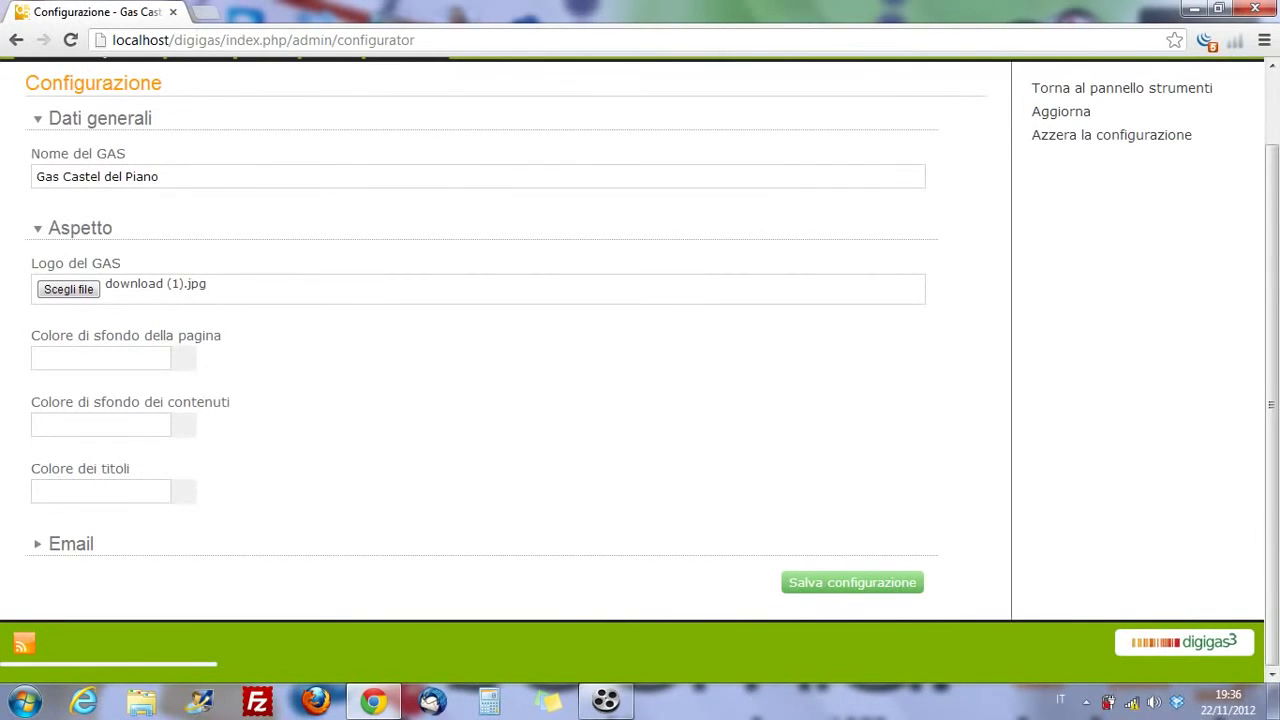
pyautogui.press('Tab')
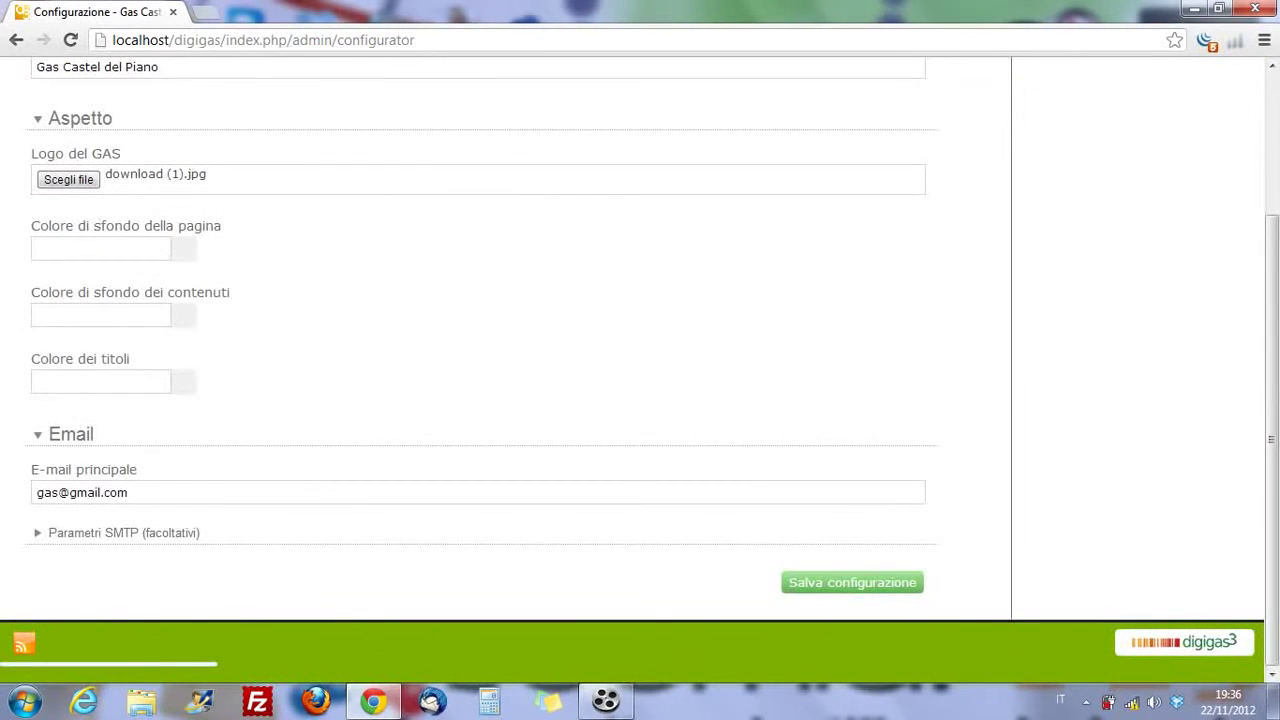
pyautogui.click(64, 492)
pyautogui.hotkey('ctrl', 'a')
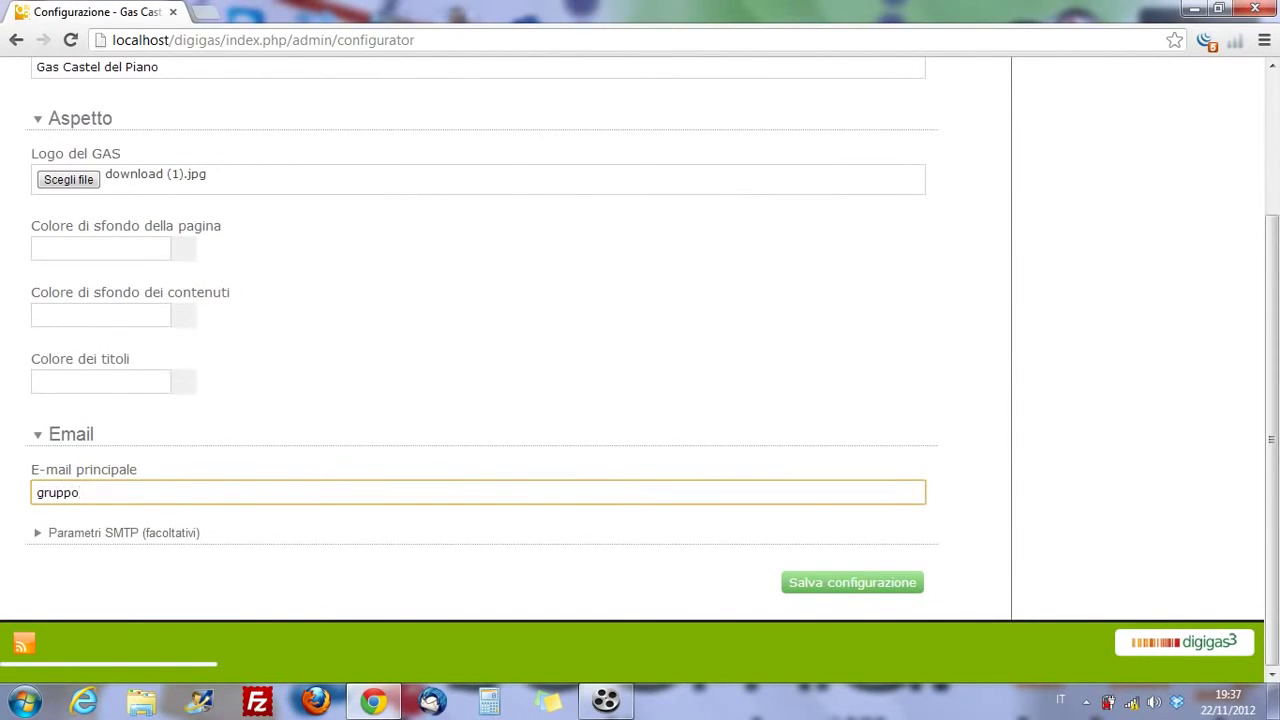
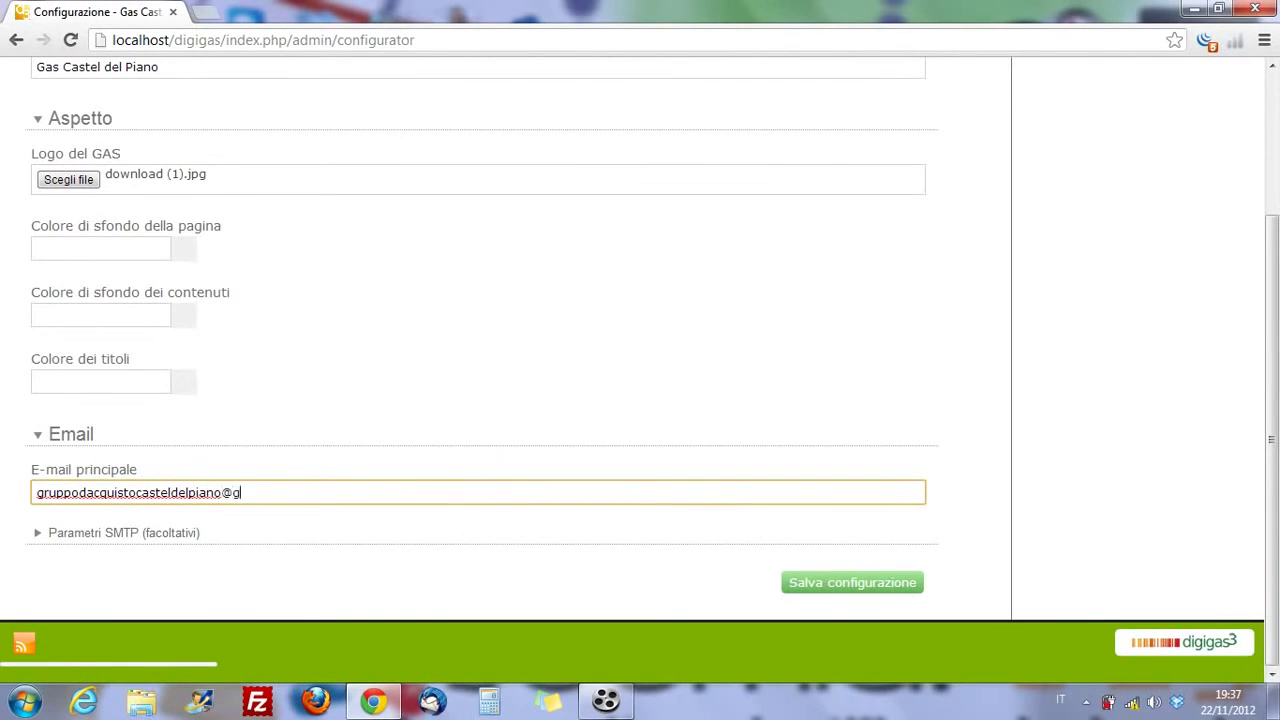
# - Save the configuration with the new main e-mail address
pyautogui.click(852, 582)
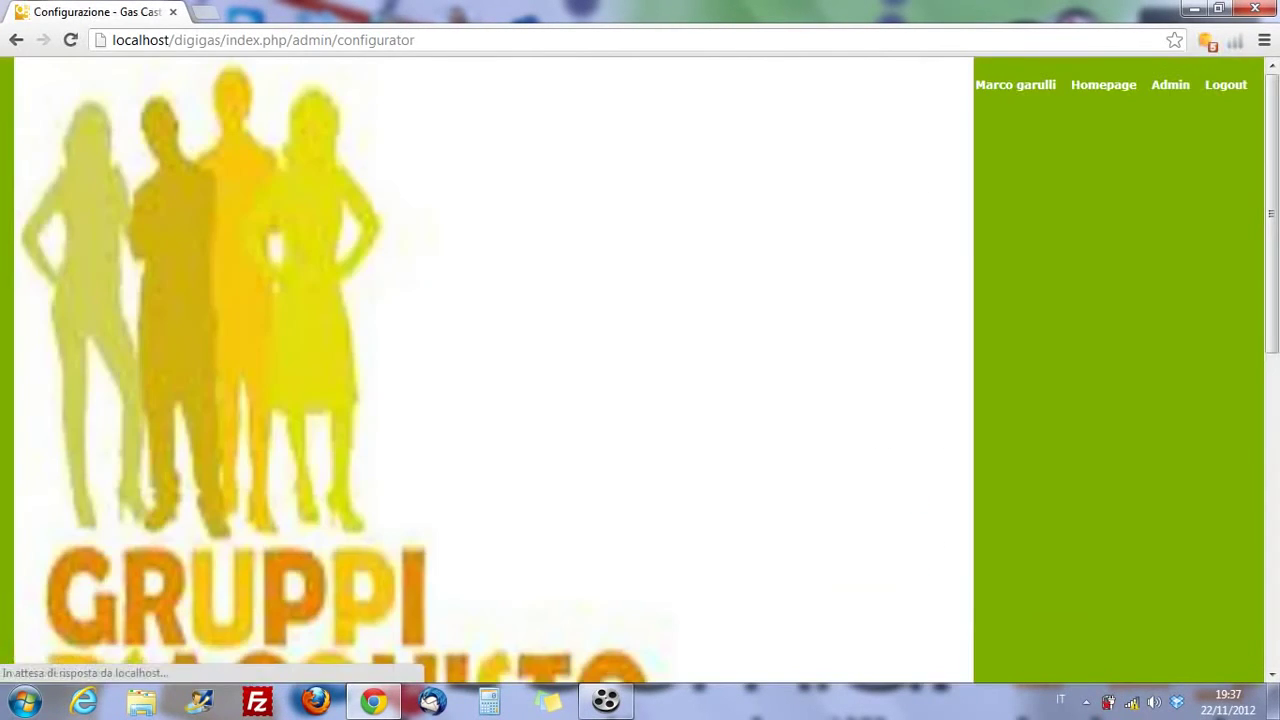
pyautogui.scroll(-5, 640, 370)
pyautogui.scroll(4, 640, 370)
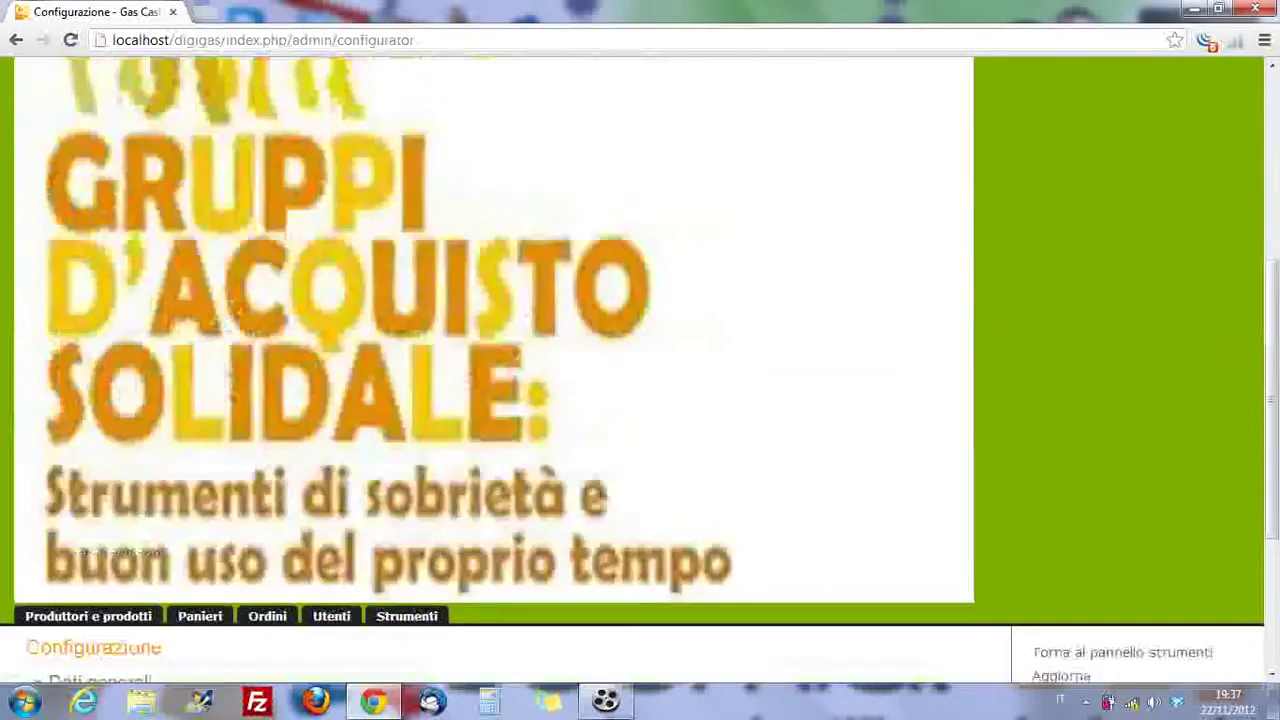
pyautogui.scroll(2, 640, 370)
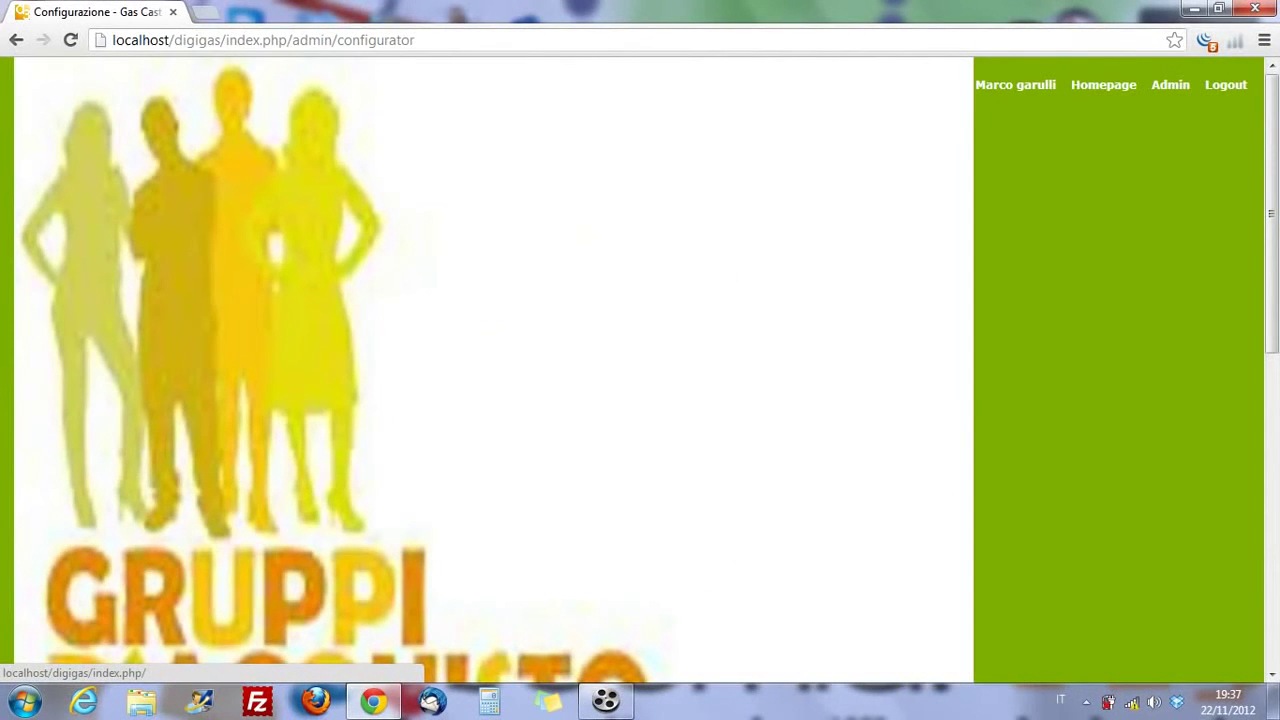
pyautogui.scroll(-5, 640, 370)
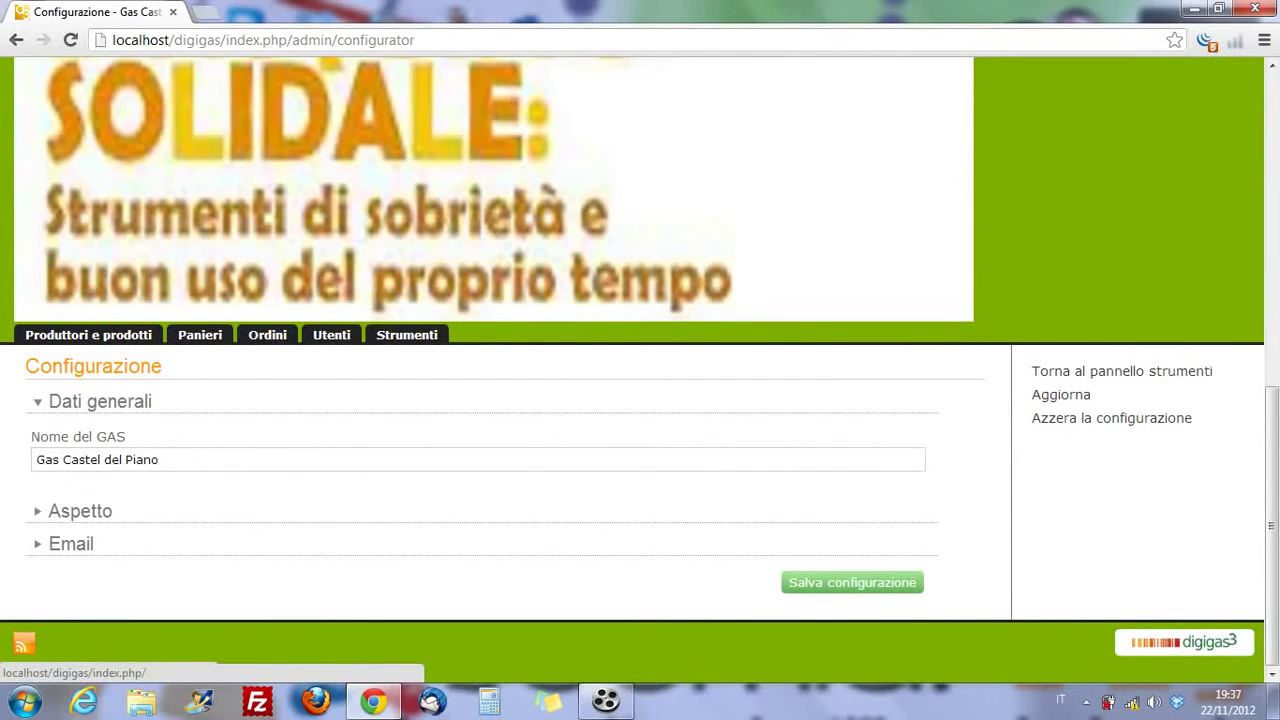
# - Under Aspetto, set the _37.jpg lemon picture as the GAS logo and save again
pyautogui.click(80, 511)
pyautogui.scroll(-3, 640, 370)
pyautogui.click(68, 289)
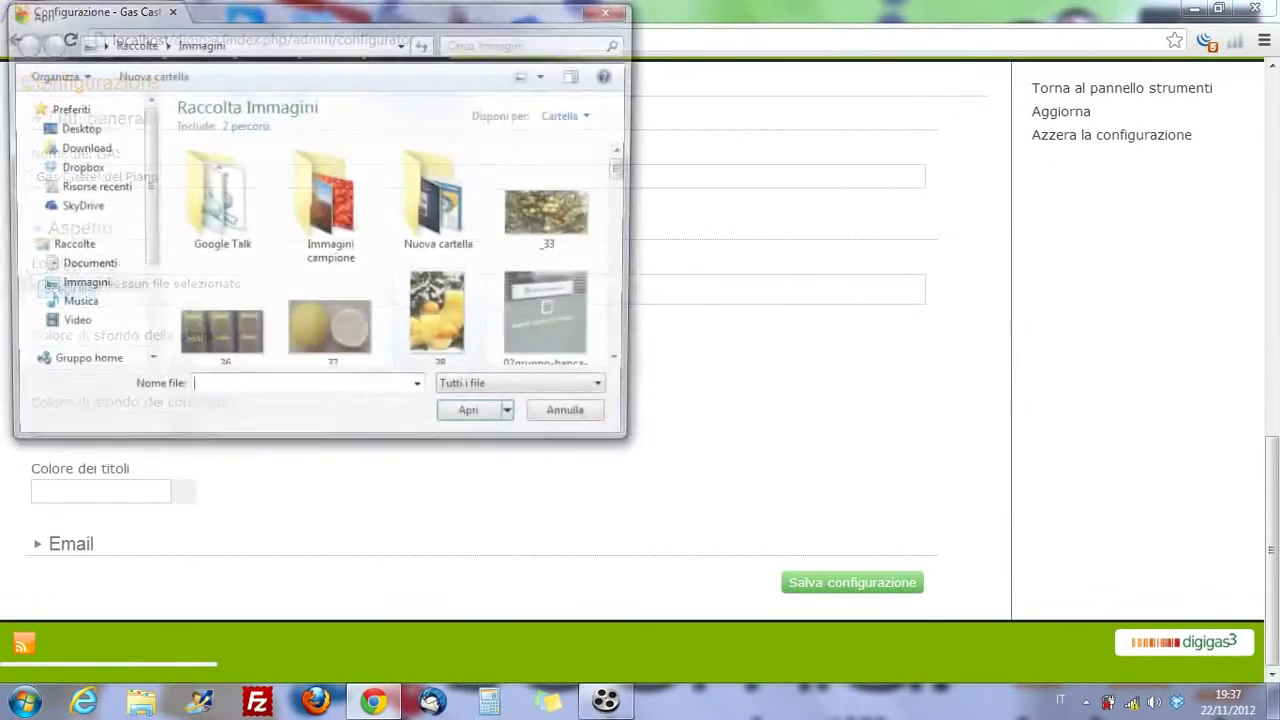
pyautogui.doubleClick(329, 318)
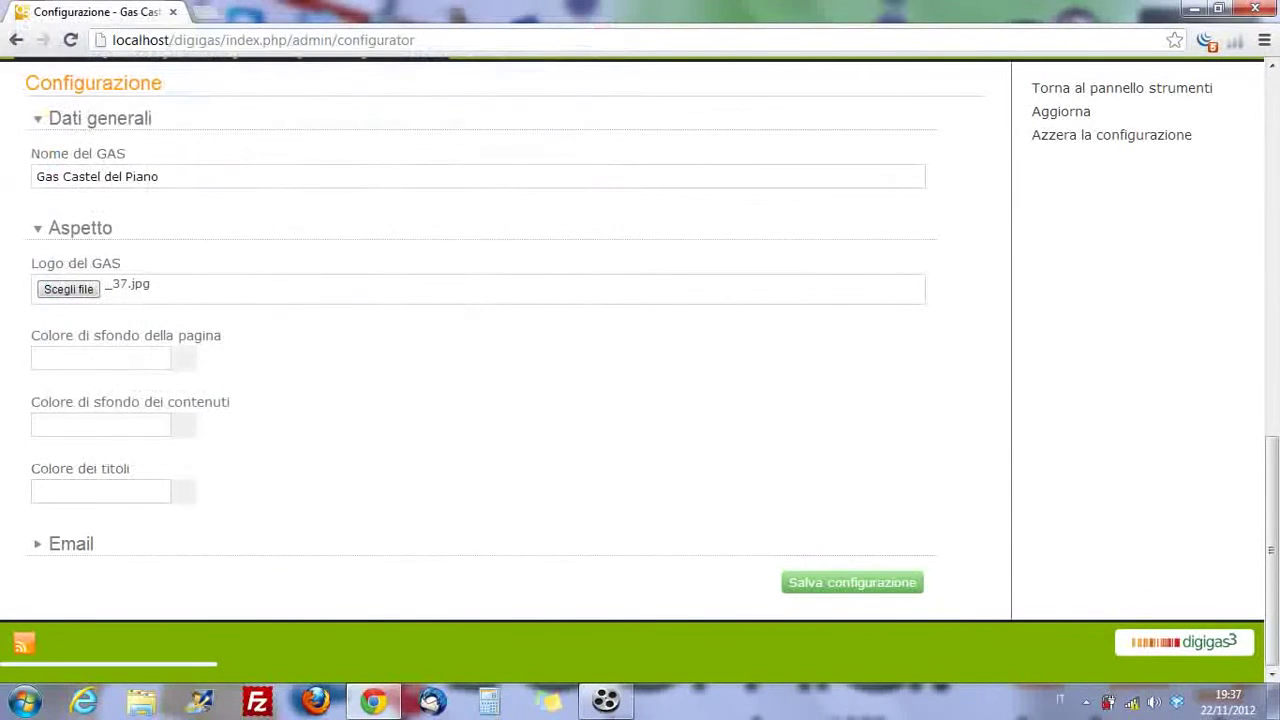
pyautogui.click(852, 582)
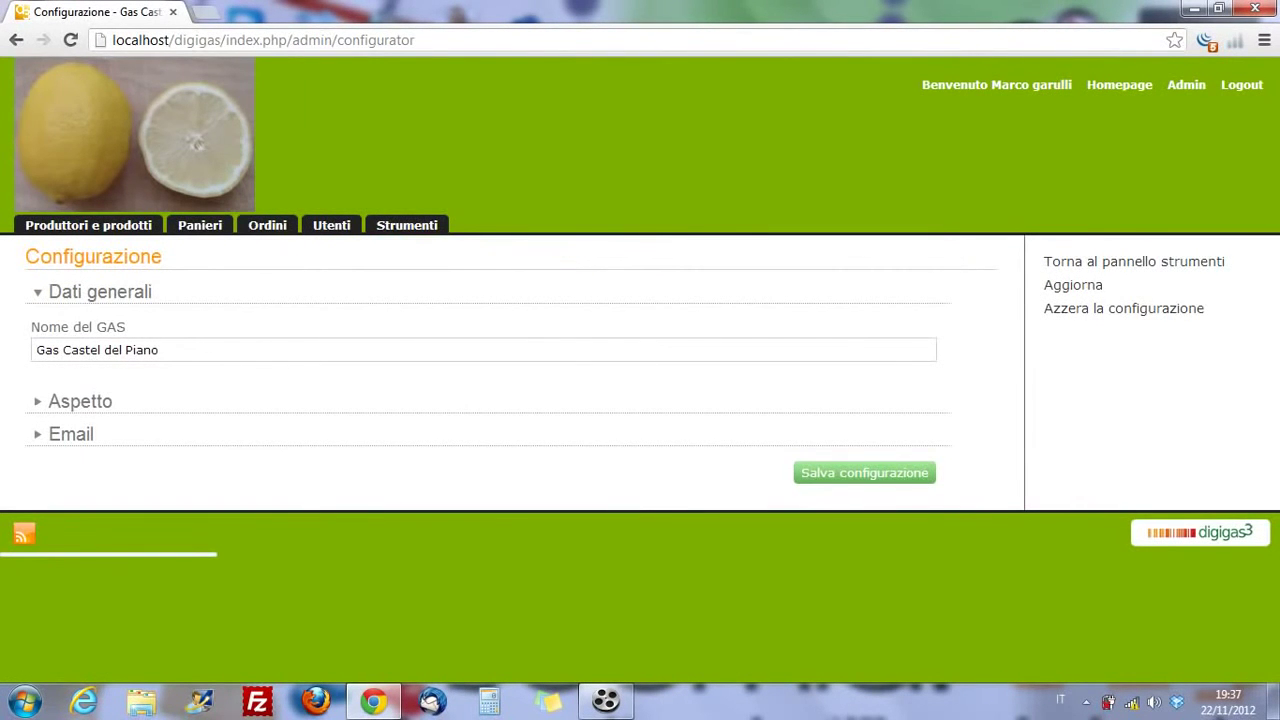
# - Go to Strumenti > Forum and start a new forum
pyautogui.click(407, 225)
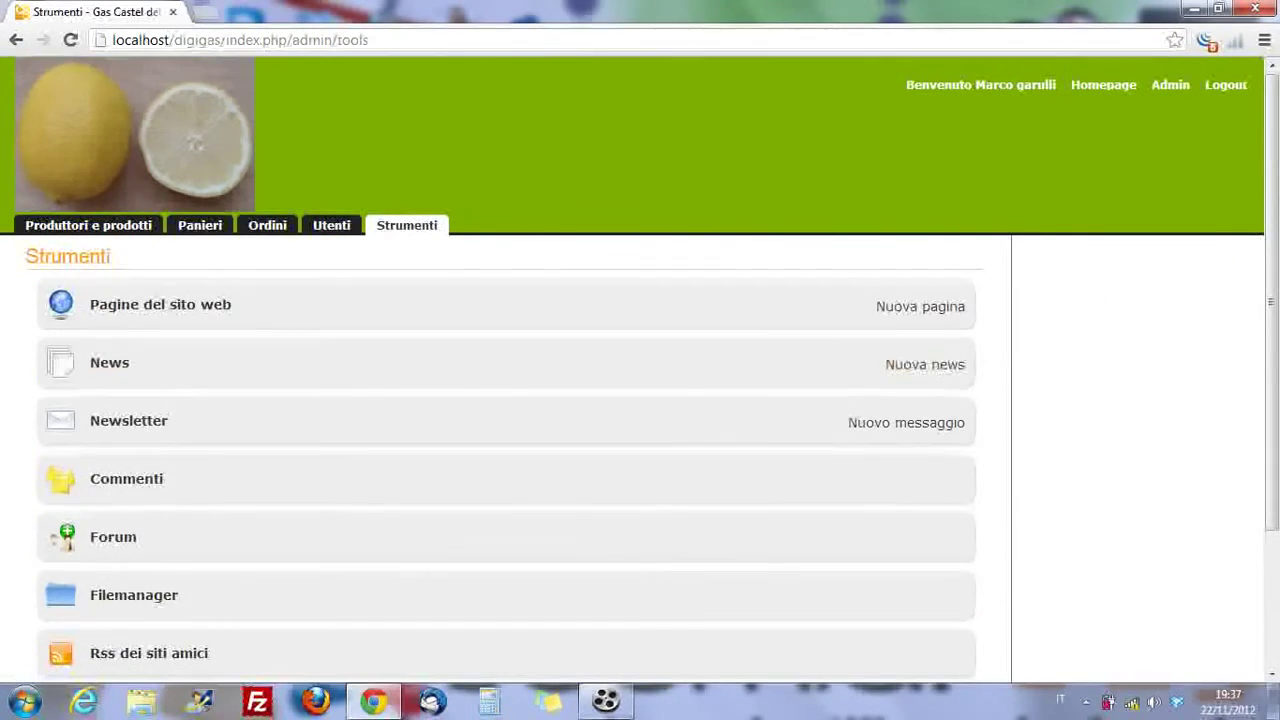
pyautogui.scroll(-1, 112, 345)
pyautogui.scroll(-2, 112, 350)
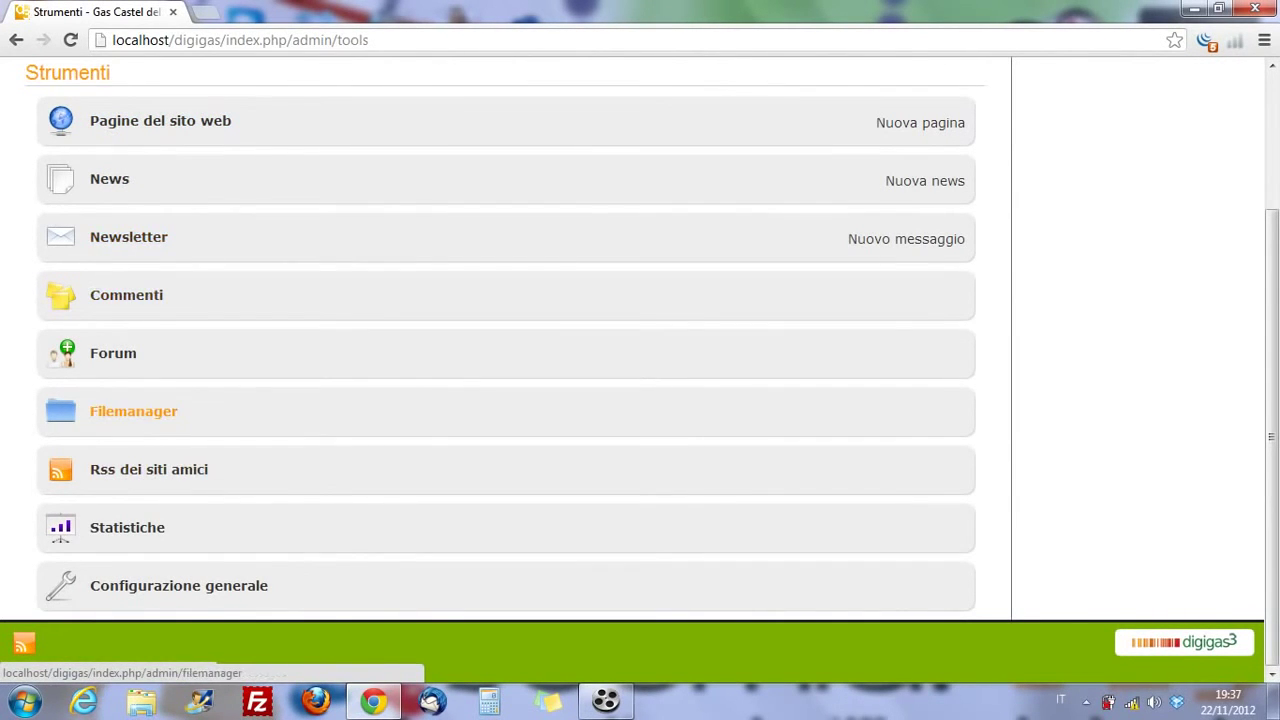
pyautogui.click(113, 353)
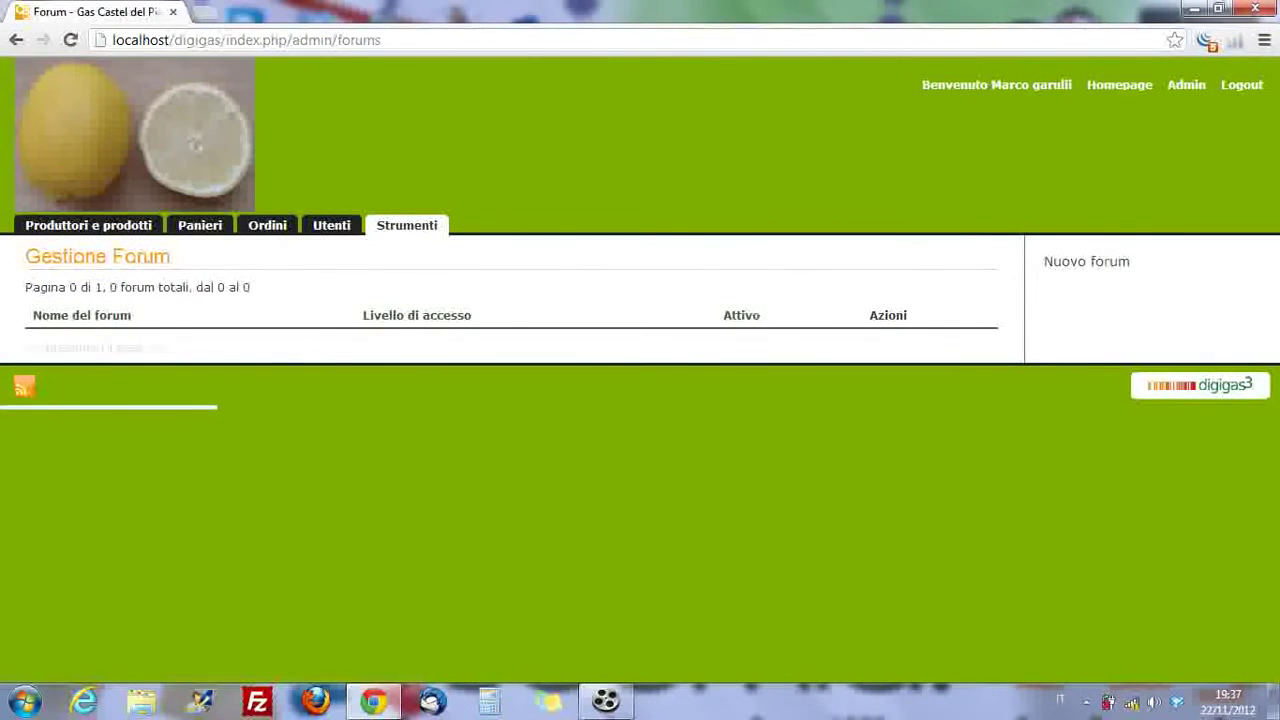
pyautogui.click(1086, 261)
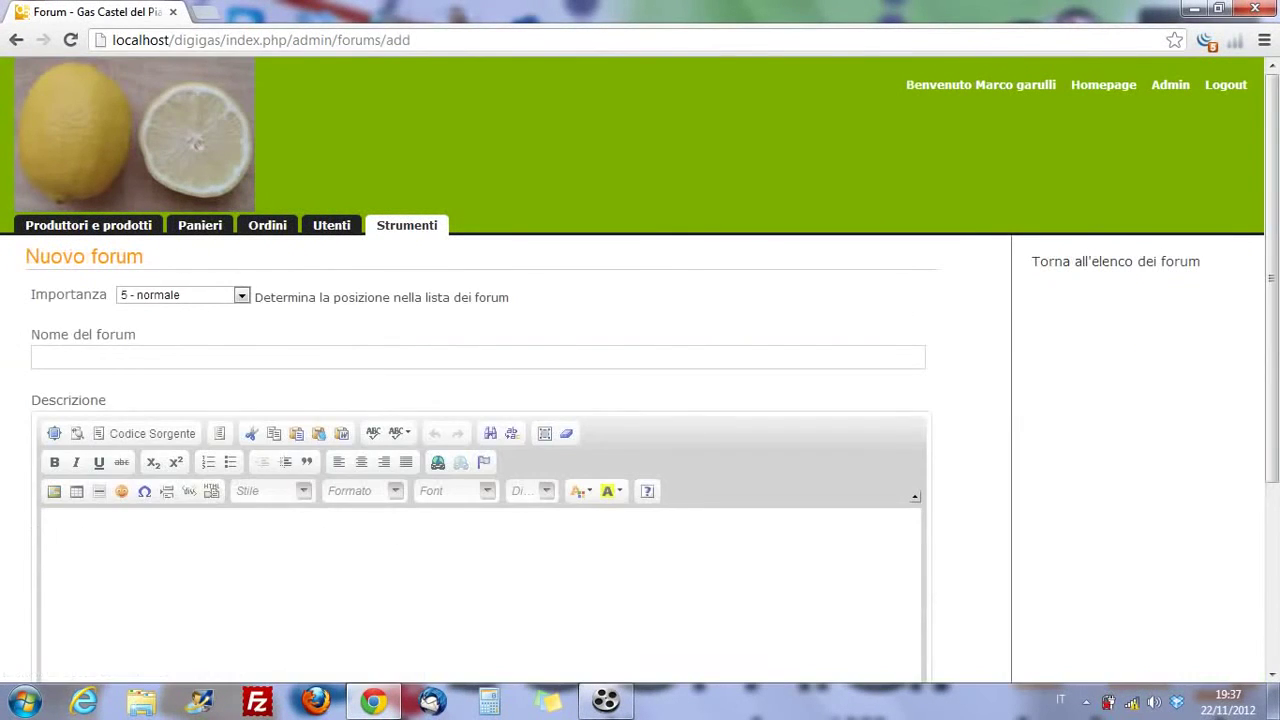
# - Name the forum 'Problematiche riguardanti gli ordini' and describe it as a place to post order problems
pyautogui.click(478, 357)
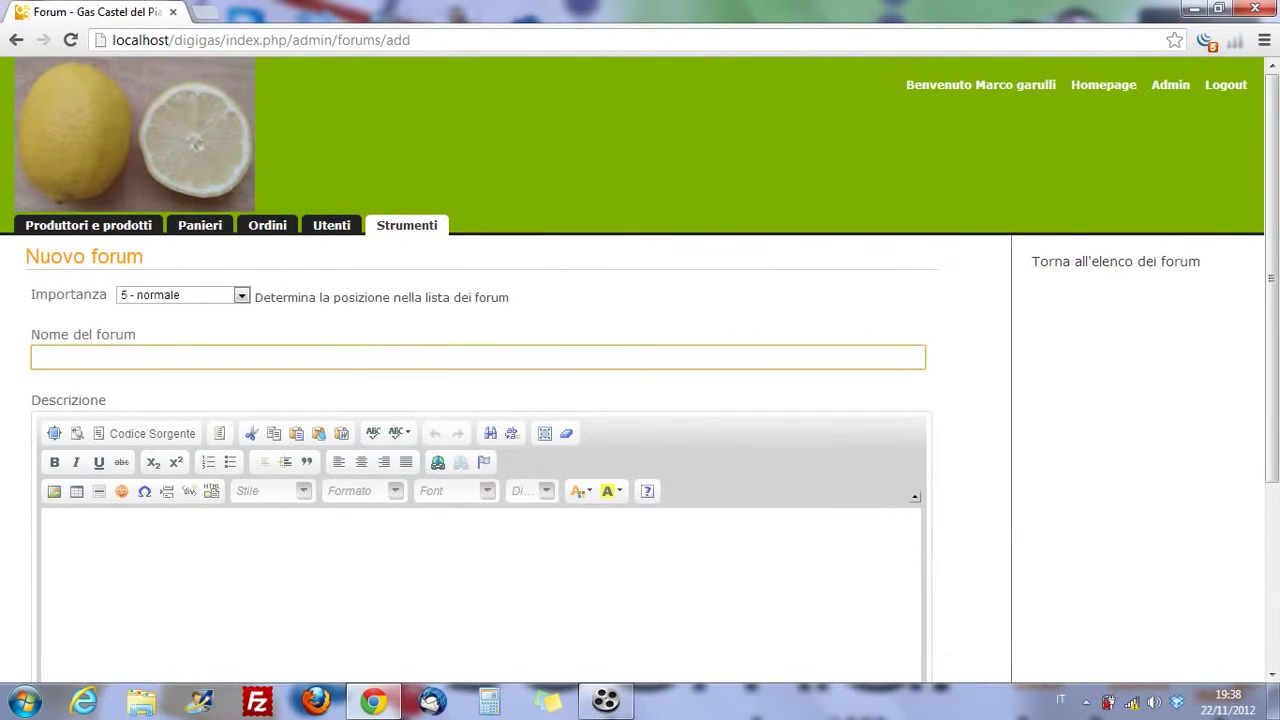
pyautogui.write('Problematiche riguardanti')
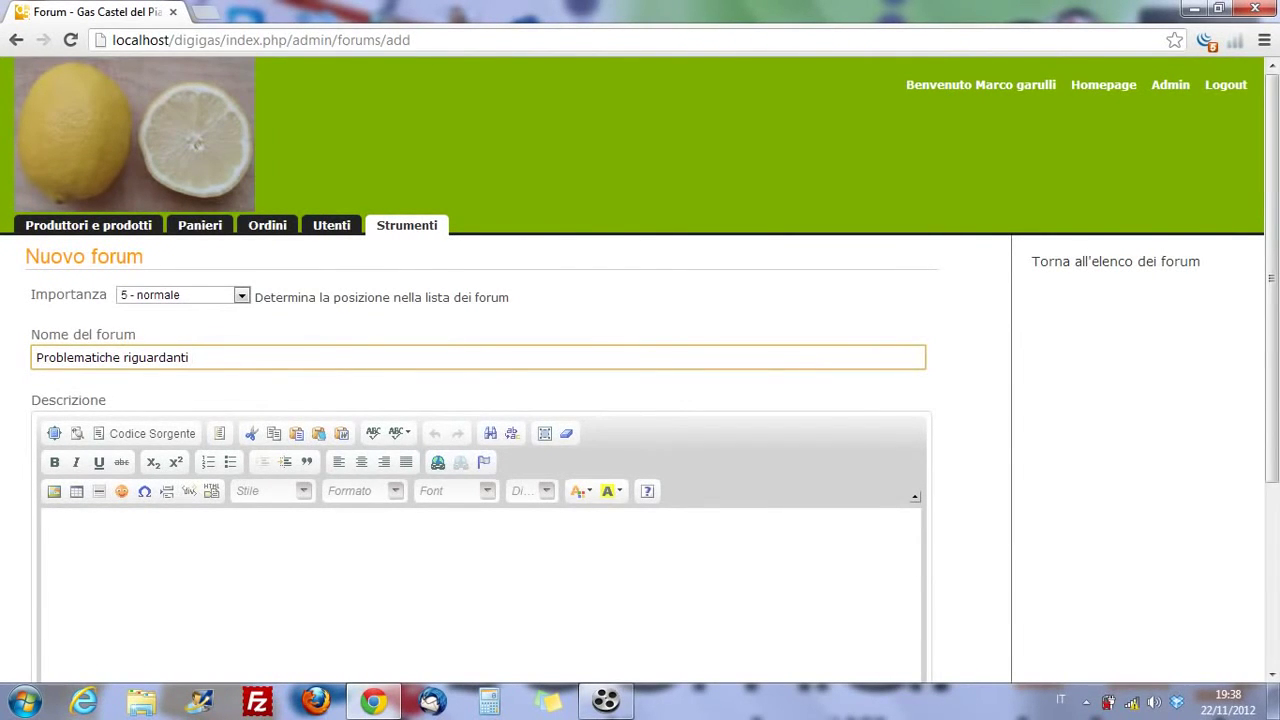
pyautogui.write('gli ordini')
pyautogui.scroll(-3, 640, 370)
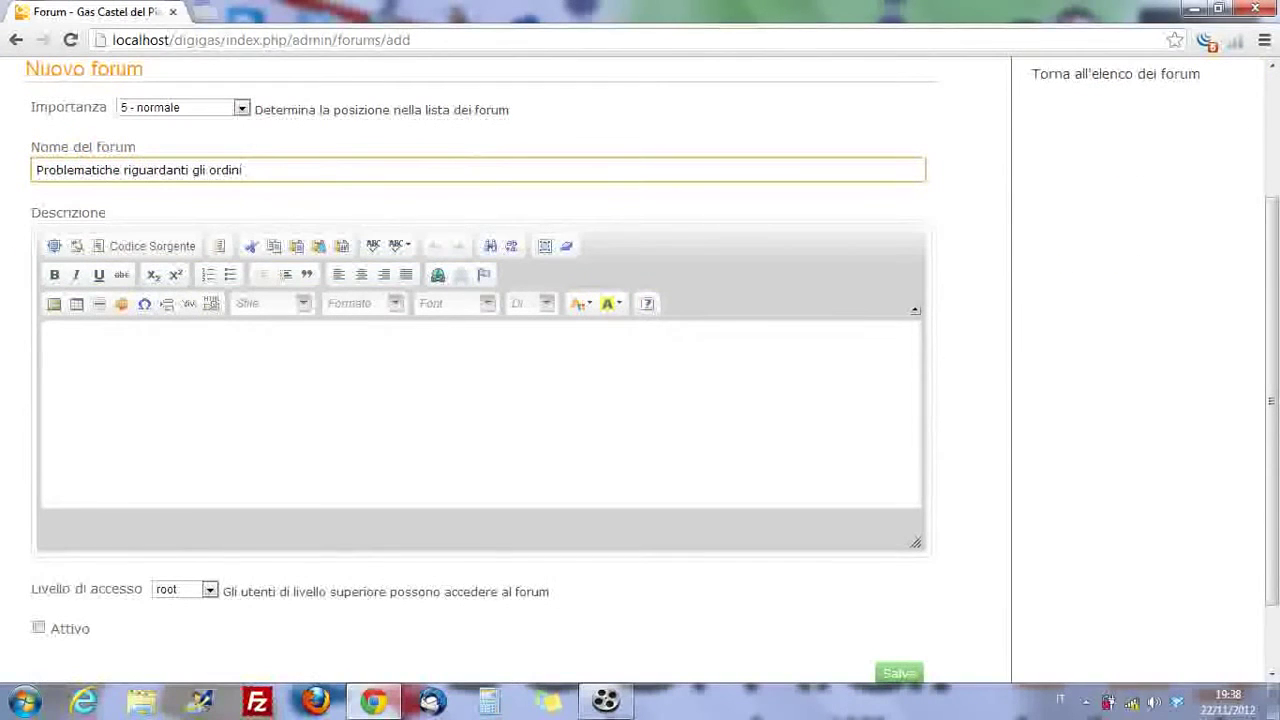
pyautogui.click(46, 337)
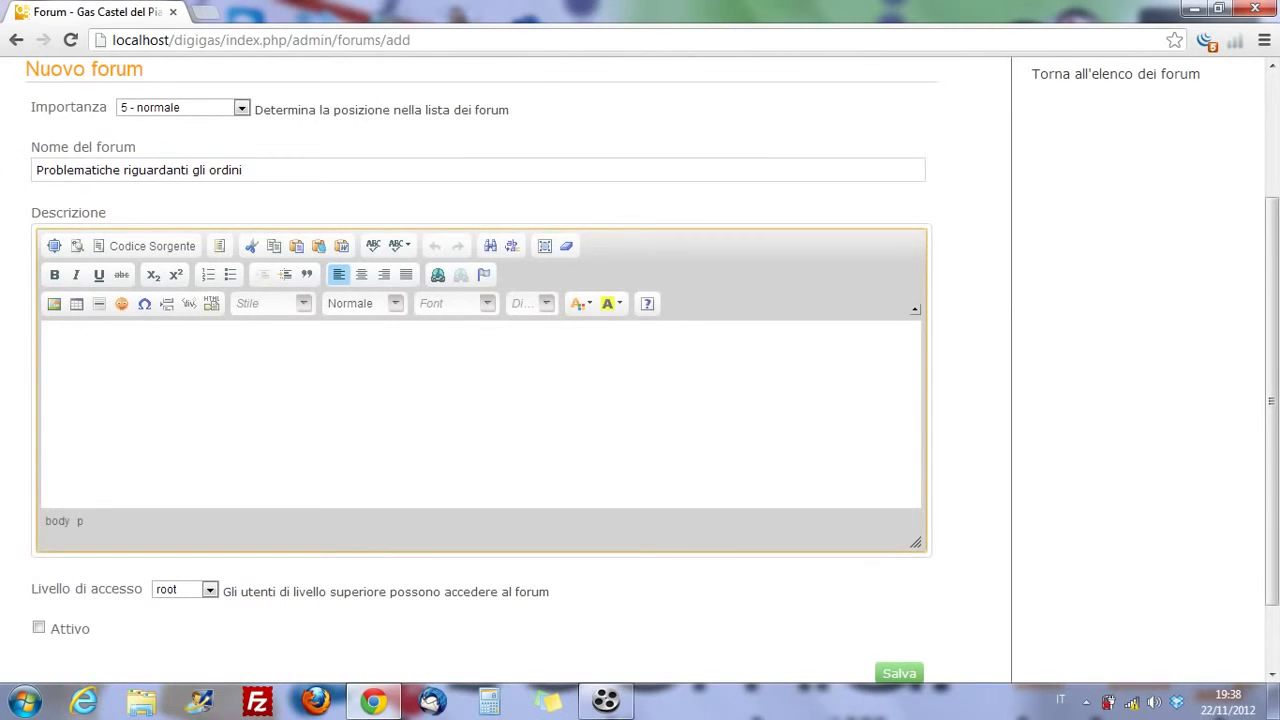
pyautogui.write('Qui potrete postare i problemi')
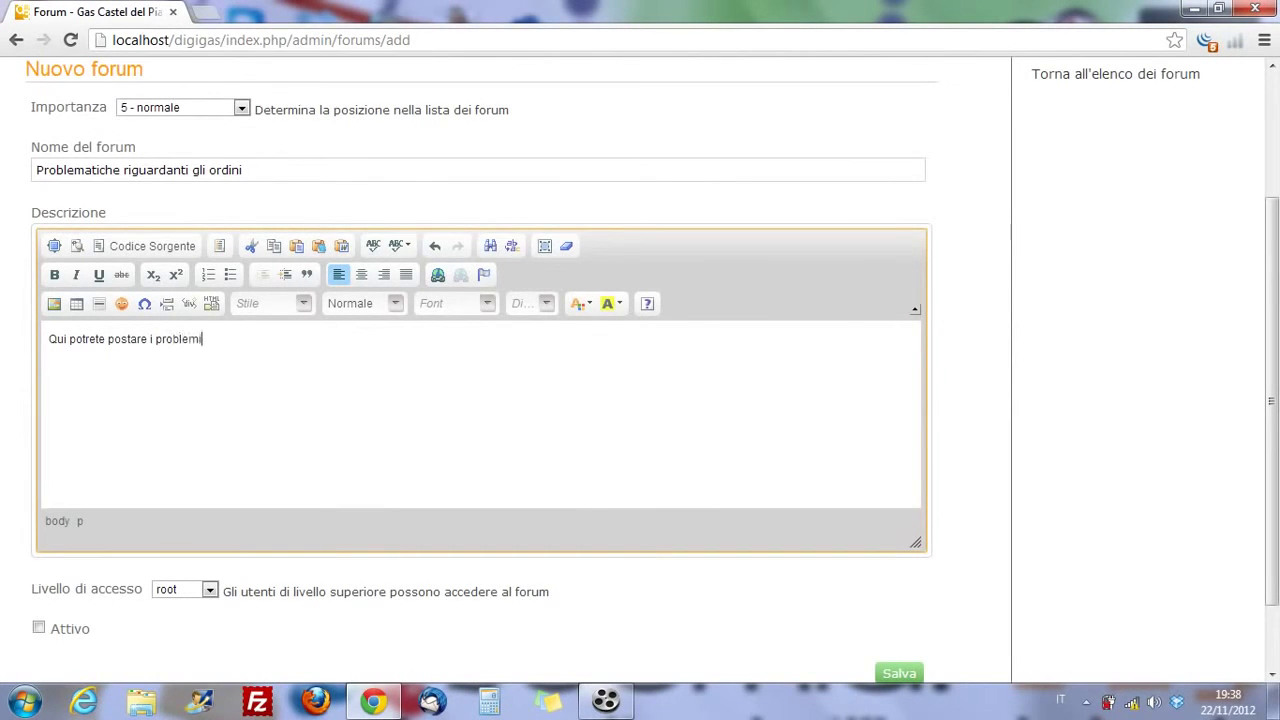
pyautogui.write(' che riscontrate con gli')
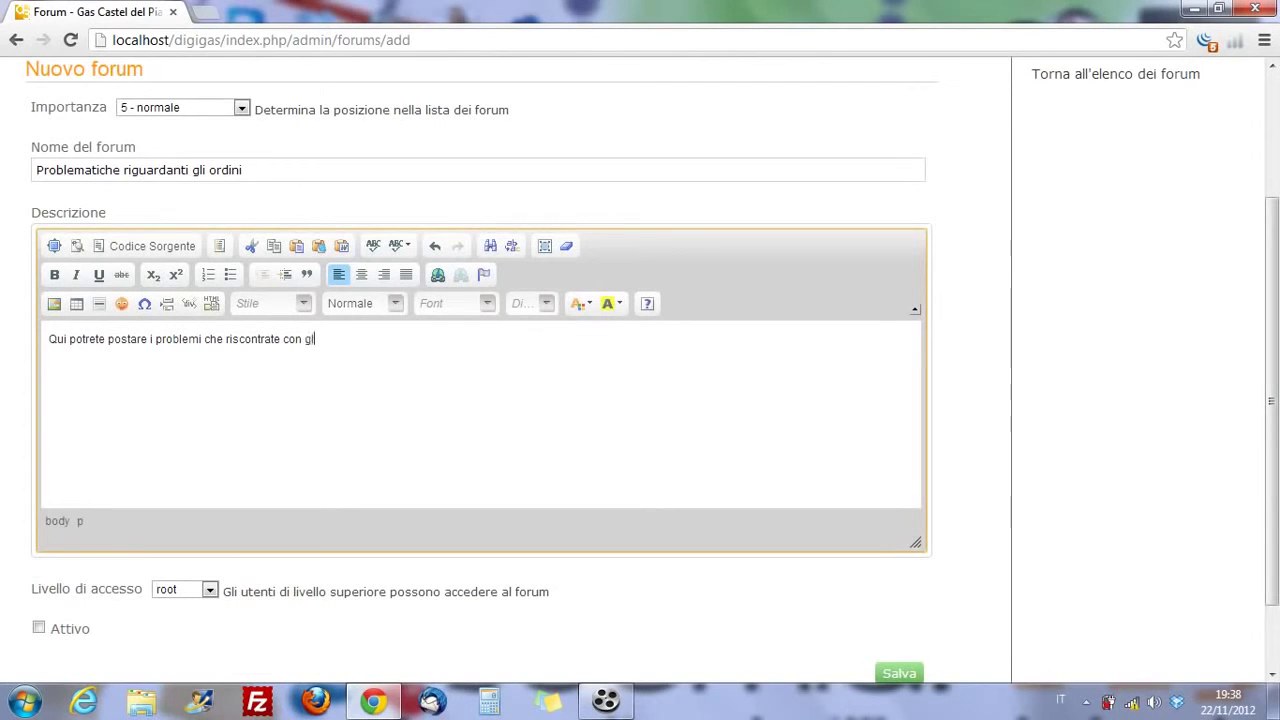
pyautogui.write(' ordini')
pyautogui.write('i')
# - Set access level to utente, mark the forum active, and set importance to 10 - molto importante
pyautogui.scroll(-2, 640, 360)
pyautogui.click(183, 498)
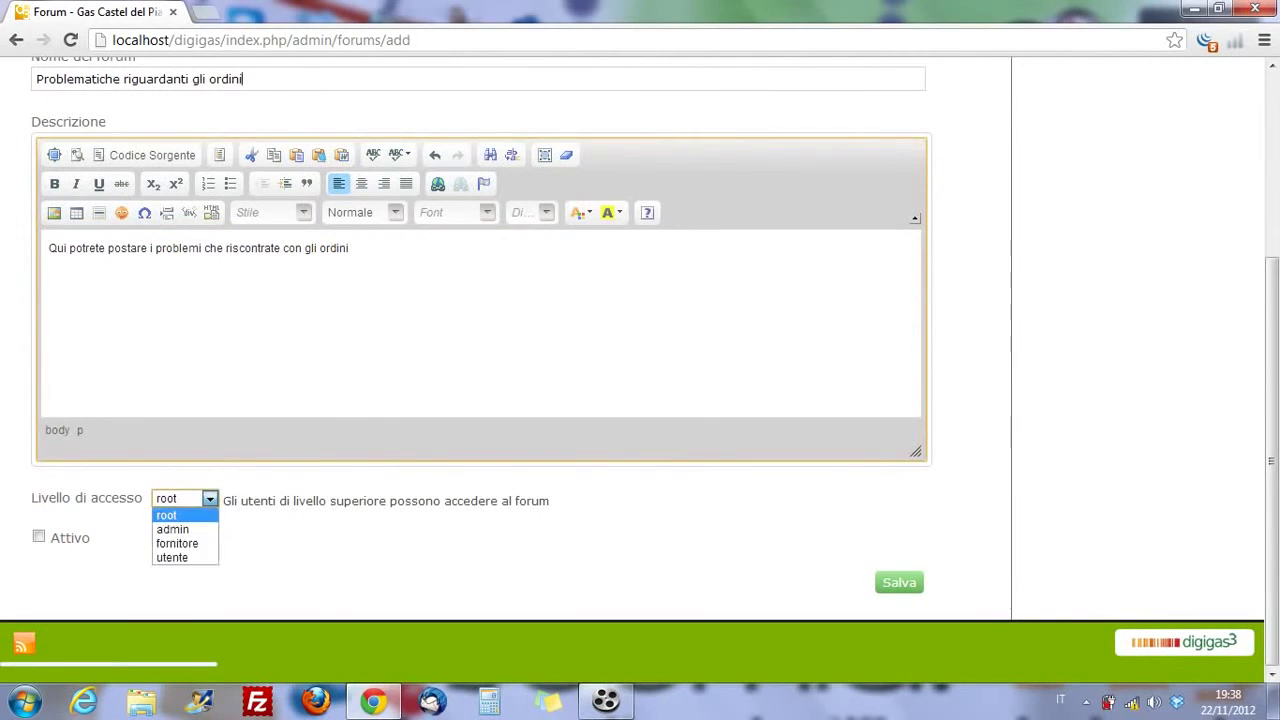
pyautogui.press('Return')
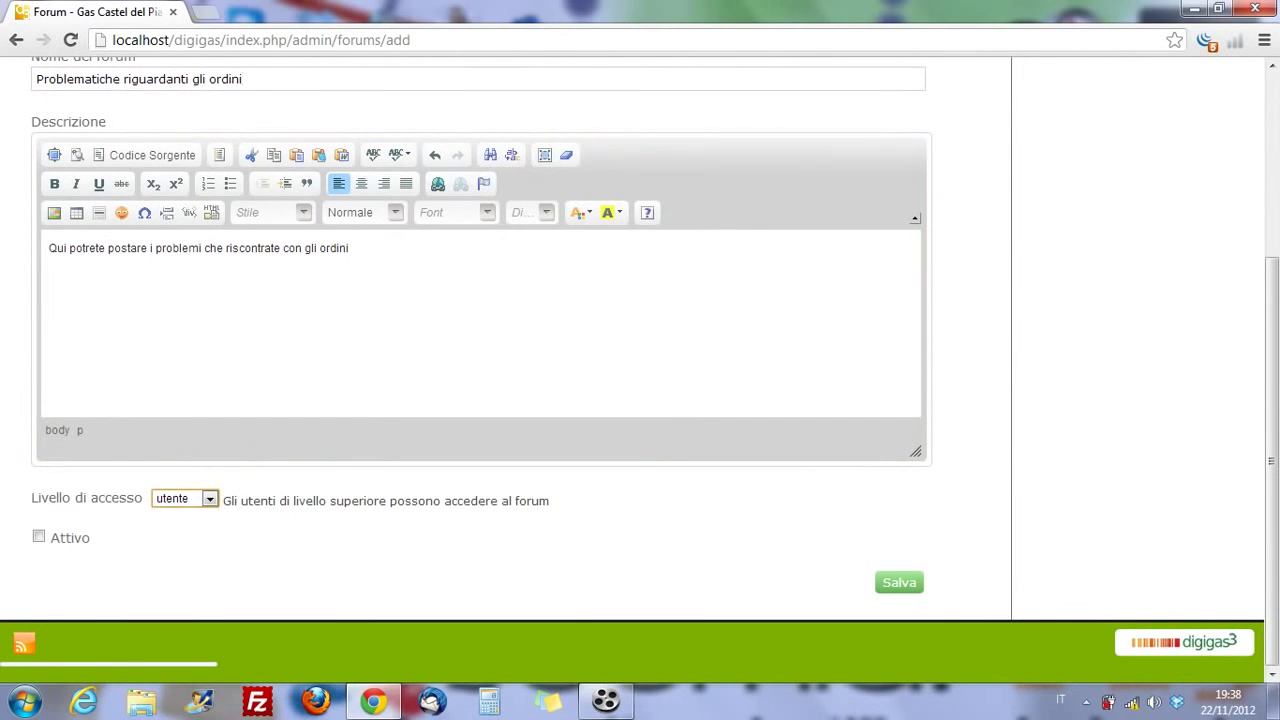
pyautogui.press('Tab')
pyautogui.press('space')
pyautogui.press('Return')
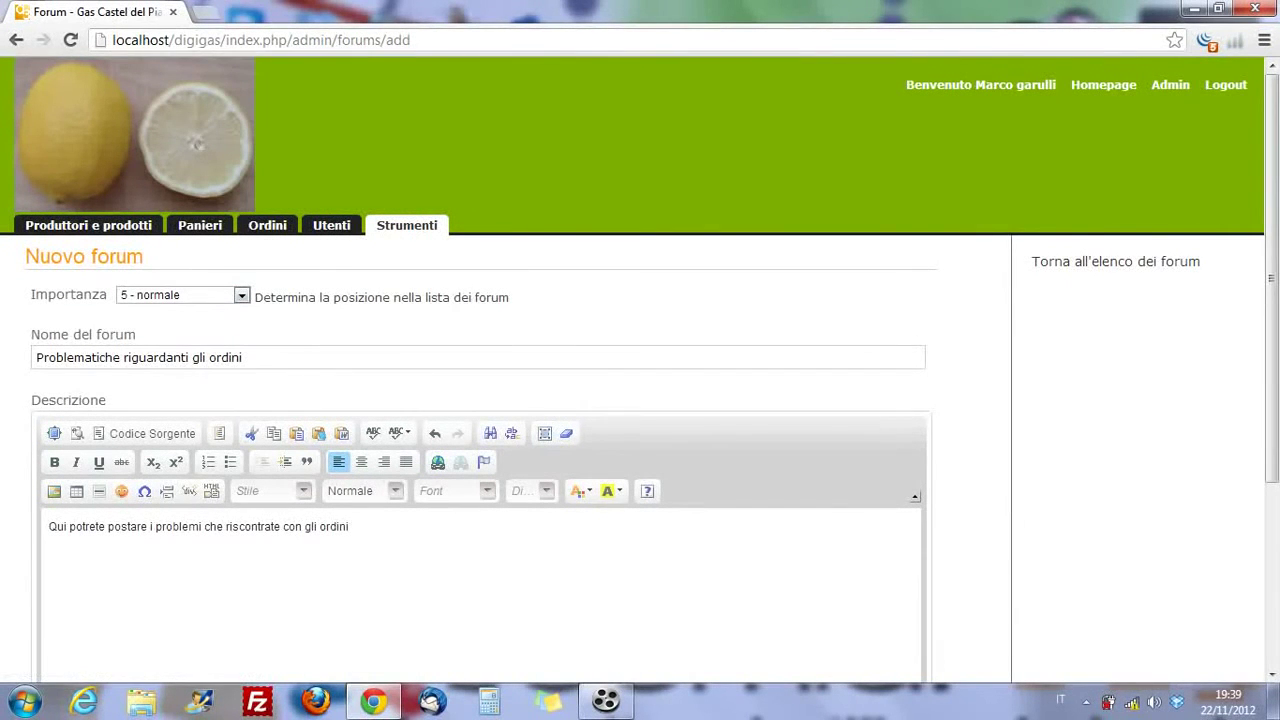
pyautogui.hotkey('alt', 'Down')
pyautogui.press('Home')
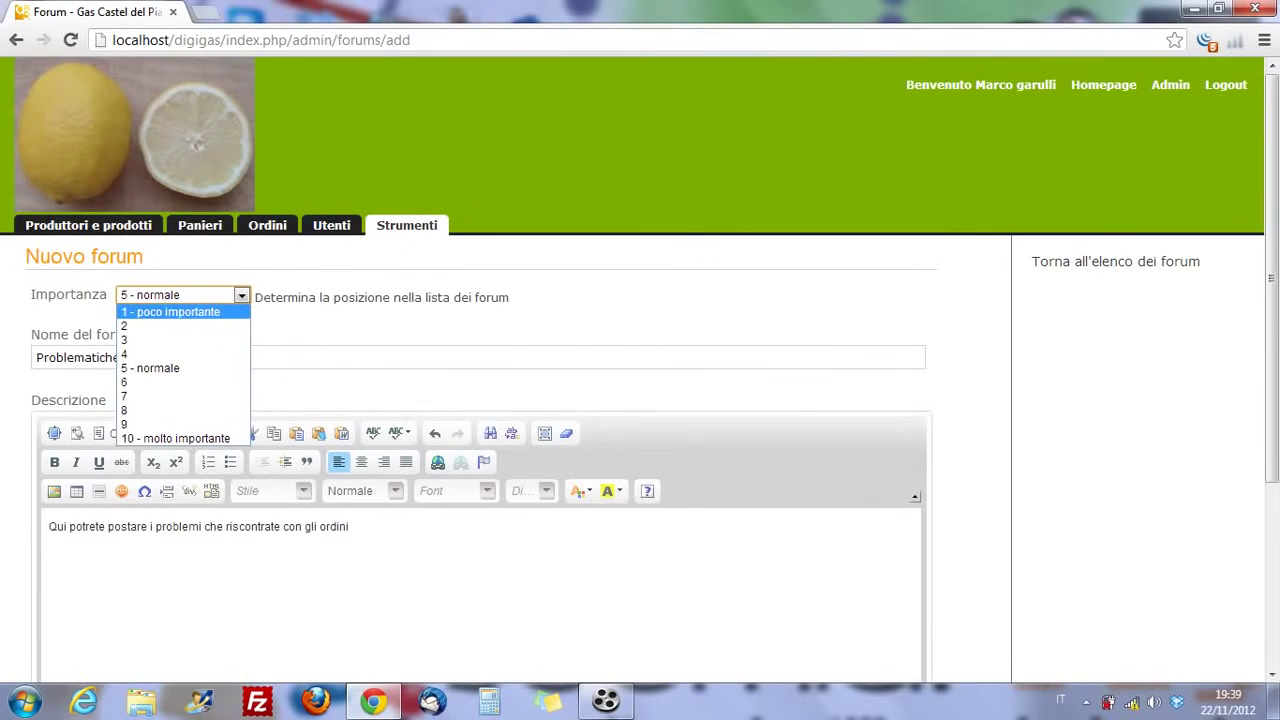
pyautogui.press('Down')
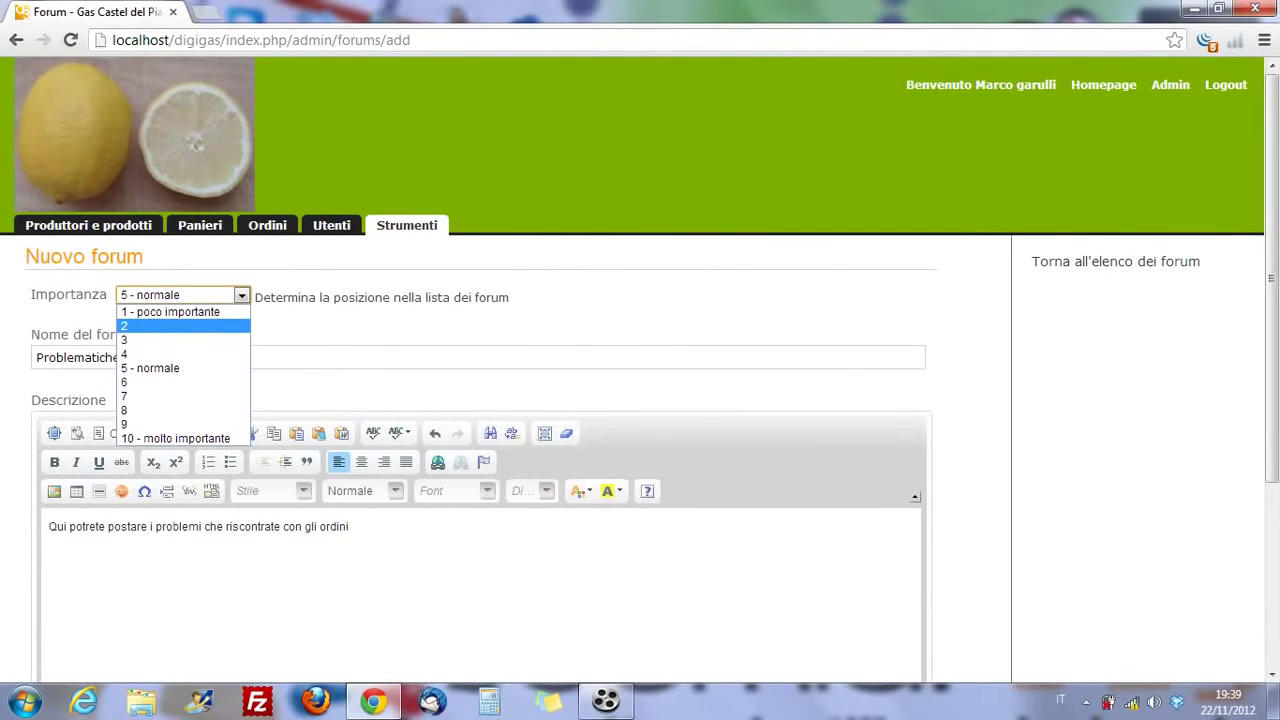
pyautogui.press('Down')
pyautogui.press('Down')
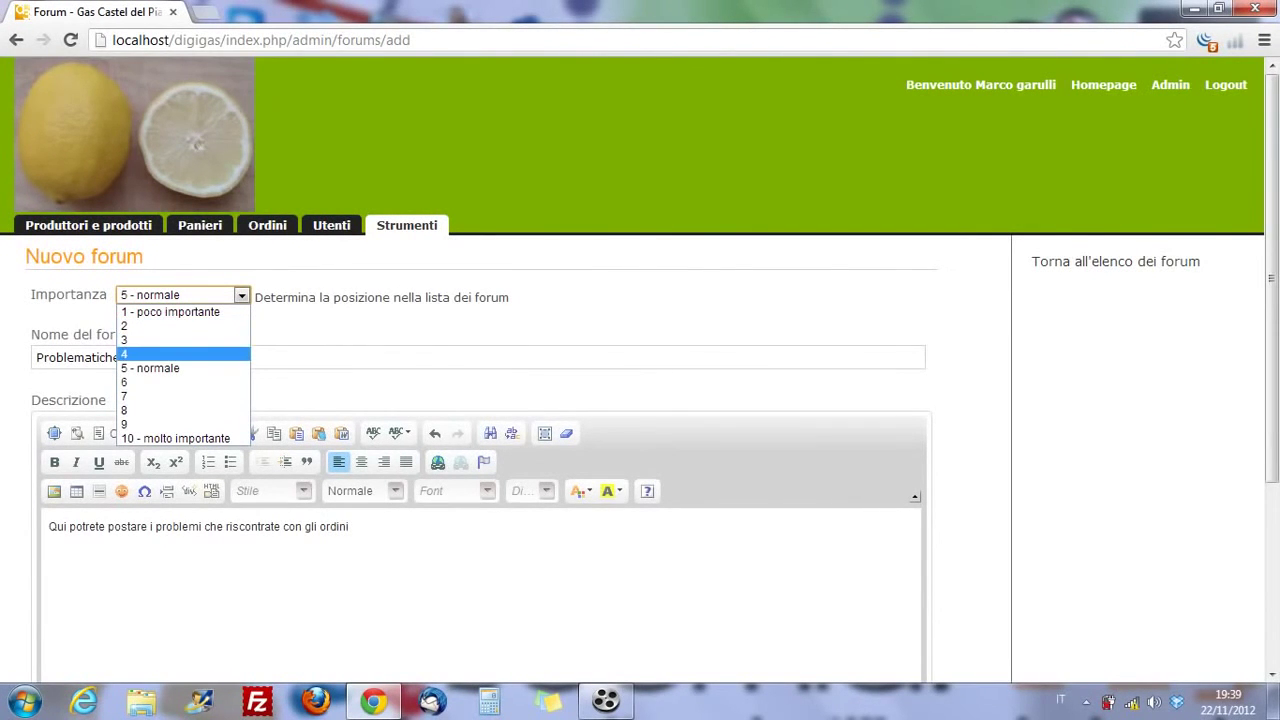
pyautogui.press('Down')
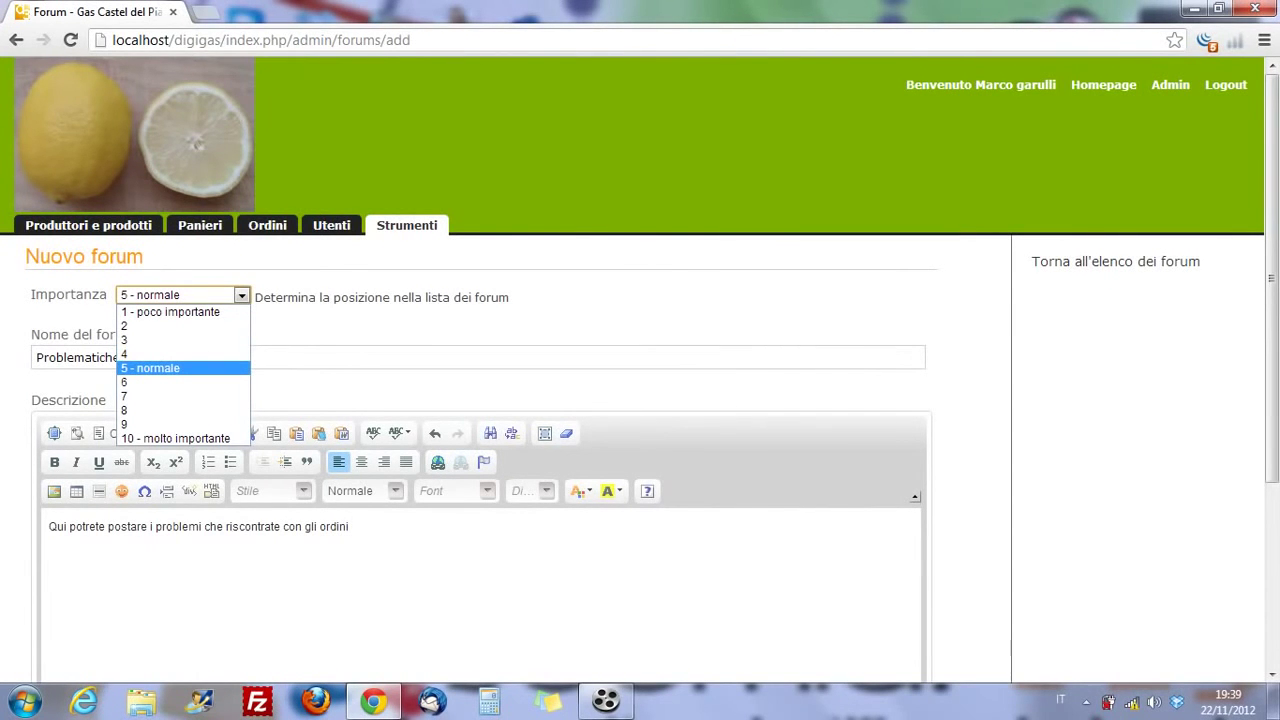
pyautogui.press('Down')
pyautogui.press('Down')
pyautogui.press('Down')
pyautogui.press('Down')
pyautogui.press('Down')
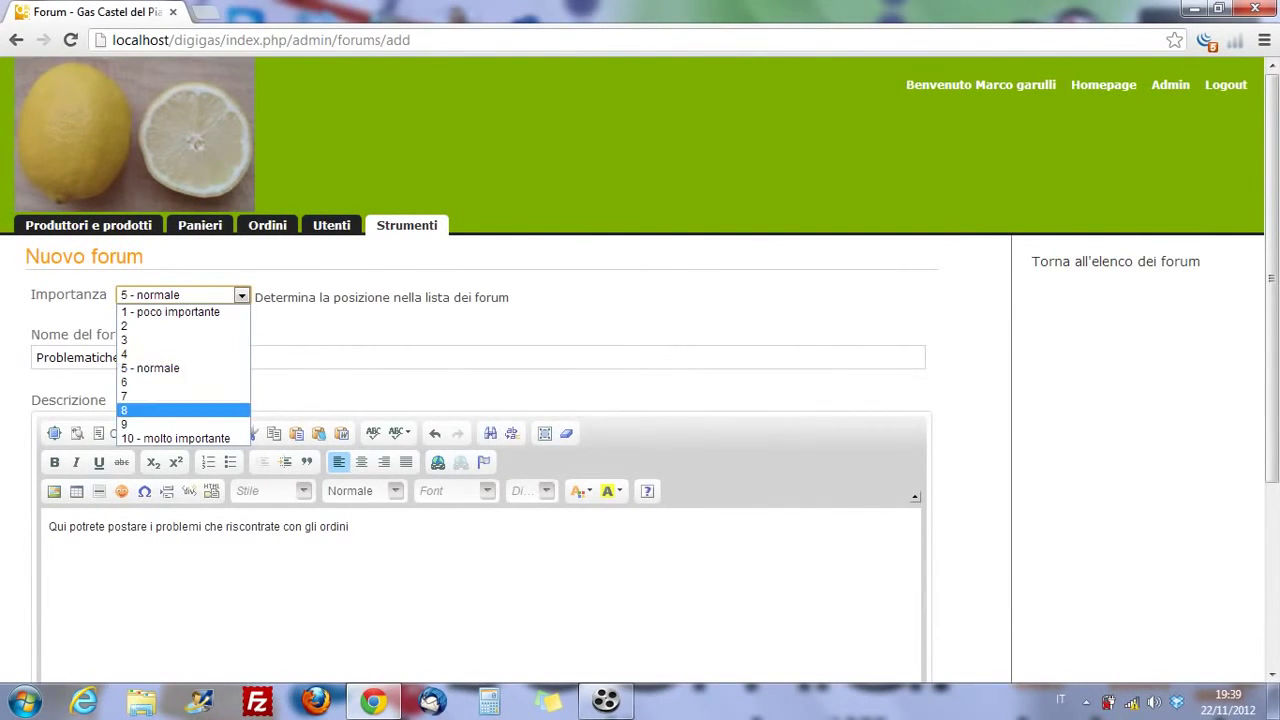
pyautogui.press('Return')
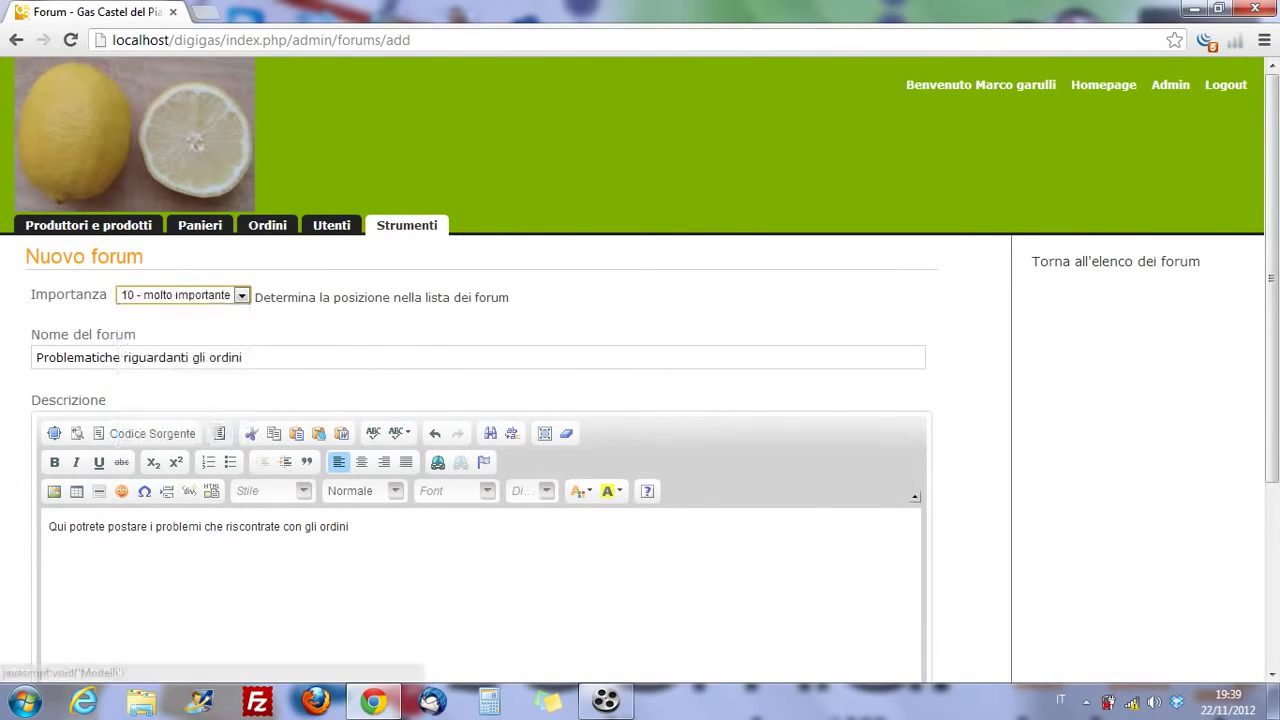
# - Save the Problematiche riguardanti gli ordini forum
pyautogui.scroll(-2, 480, 400)
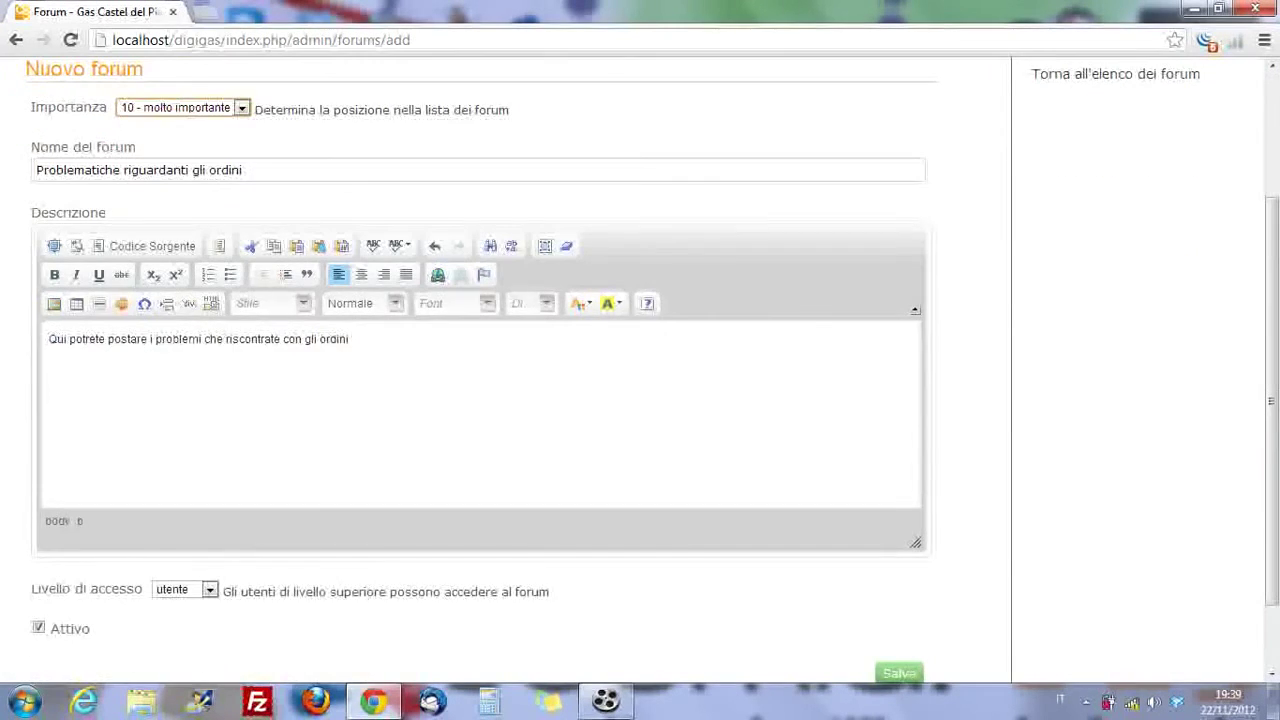
pyautogui.scroll(-1, 480, 400)
pyautogui.click(899, 582)
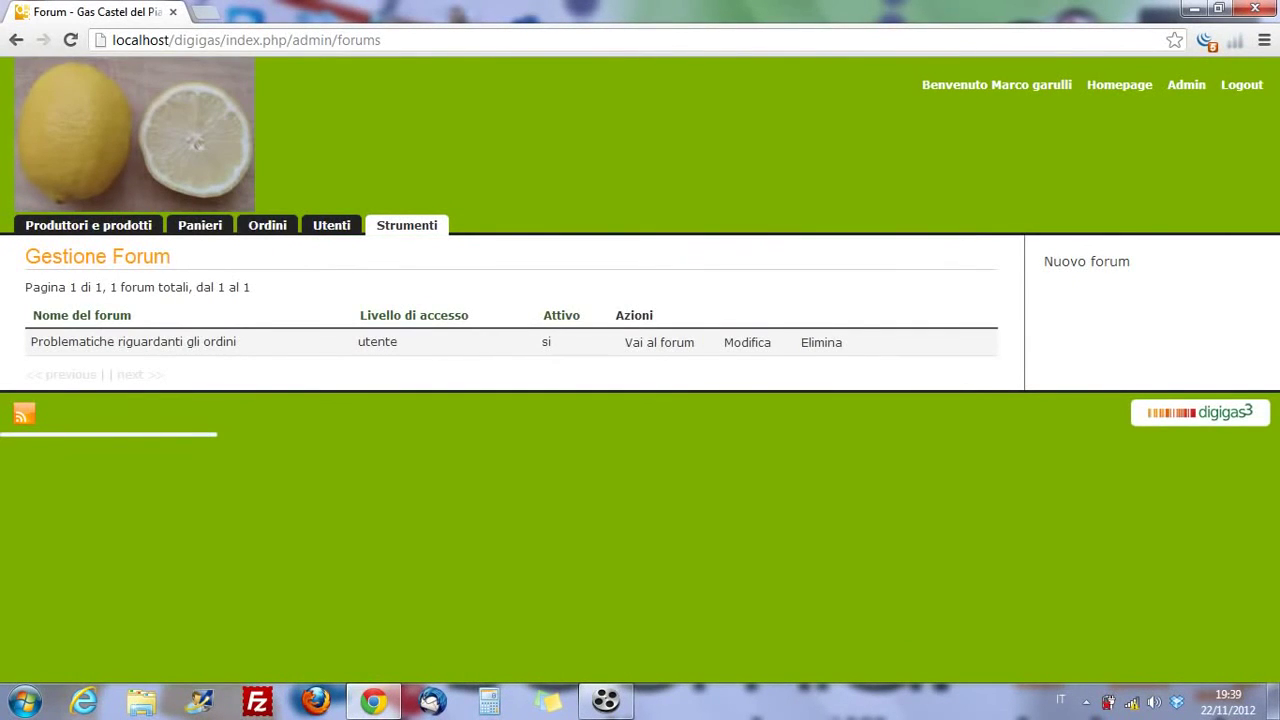
pyautogui.click(1087, 261)
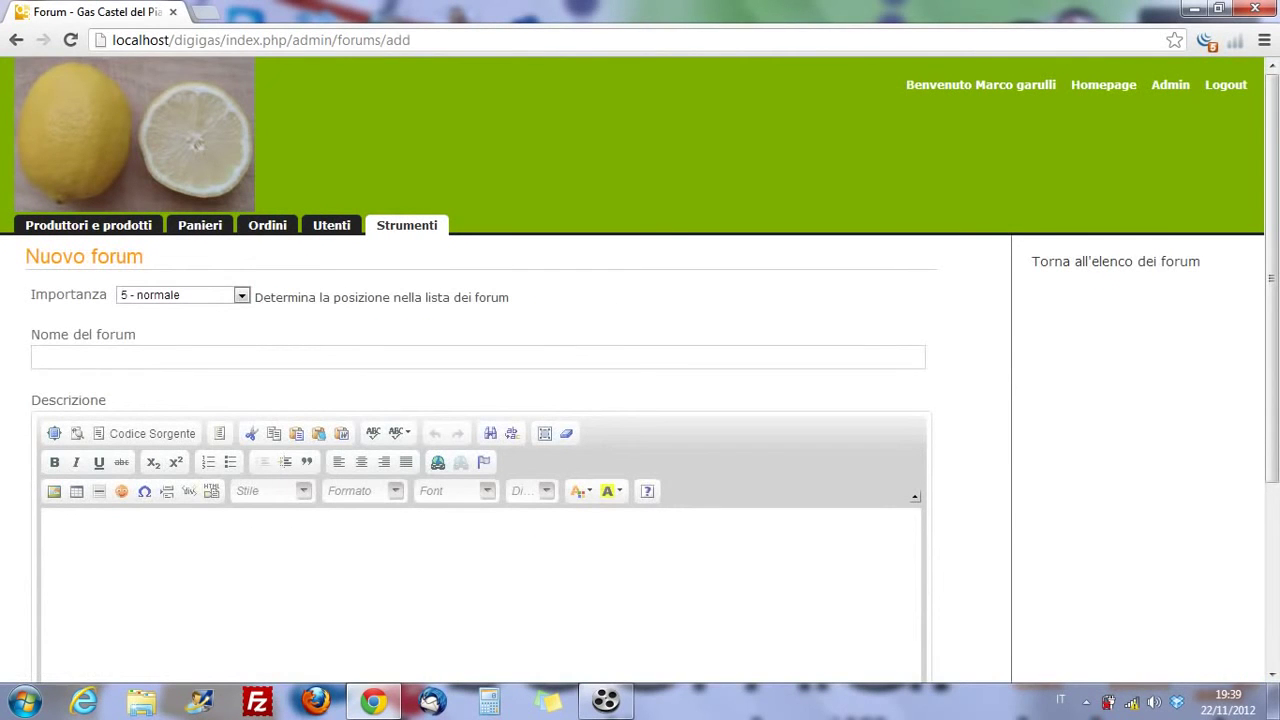
# - Name the forum 'problematiche riguardanti il programma' with a description about DigiGas program issues
pyautogui.write('pr')
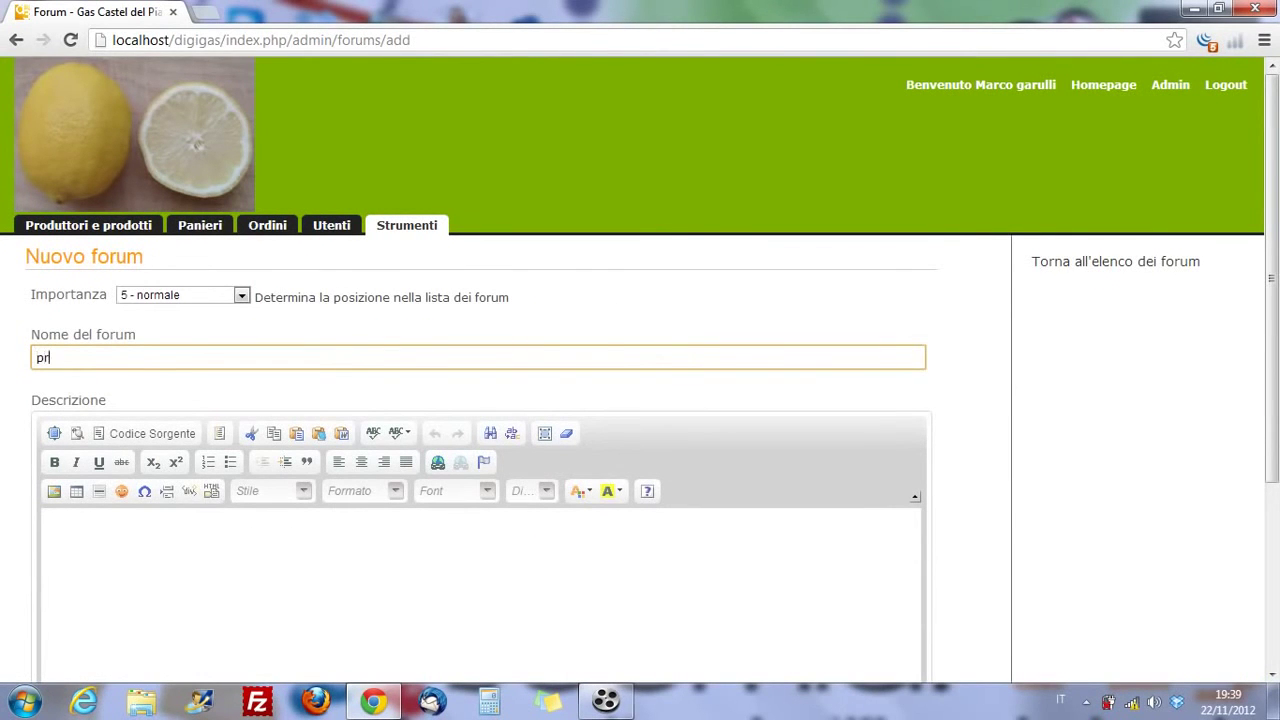
pyautogui.write('oblematiche riguardanti il ')
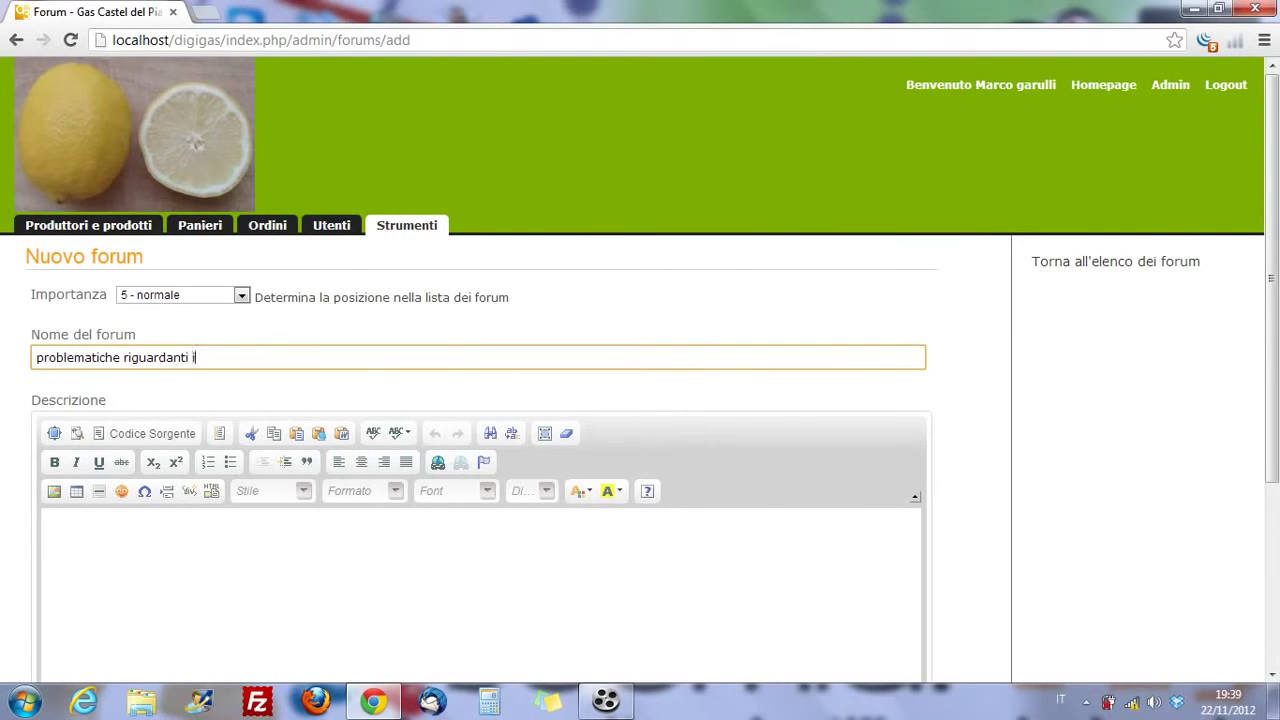
pyautogui.write('programma')
pyautogui.press('Tab')
pyautogui.write('qui p')
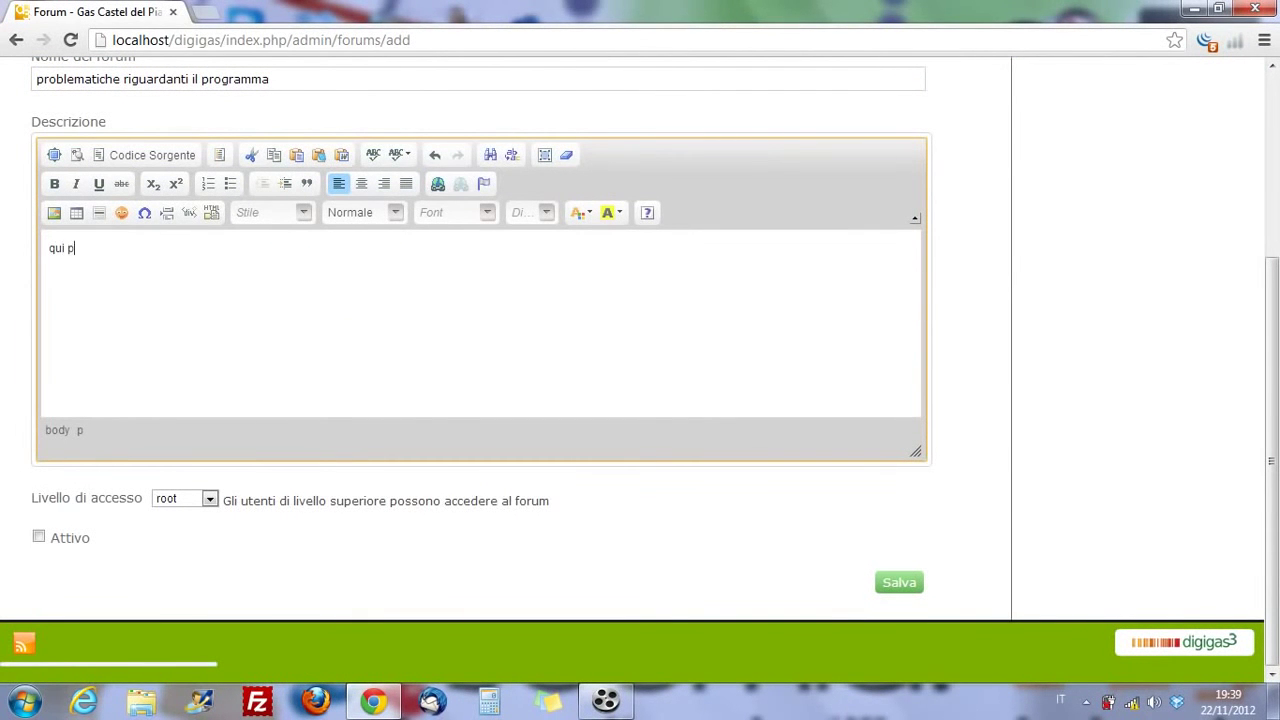
pyautogui.write('otrete inserire tutte le pr')
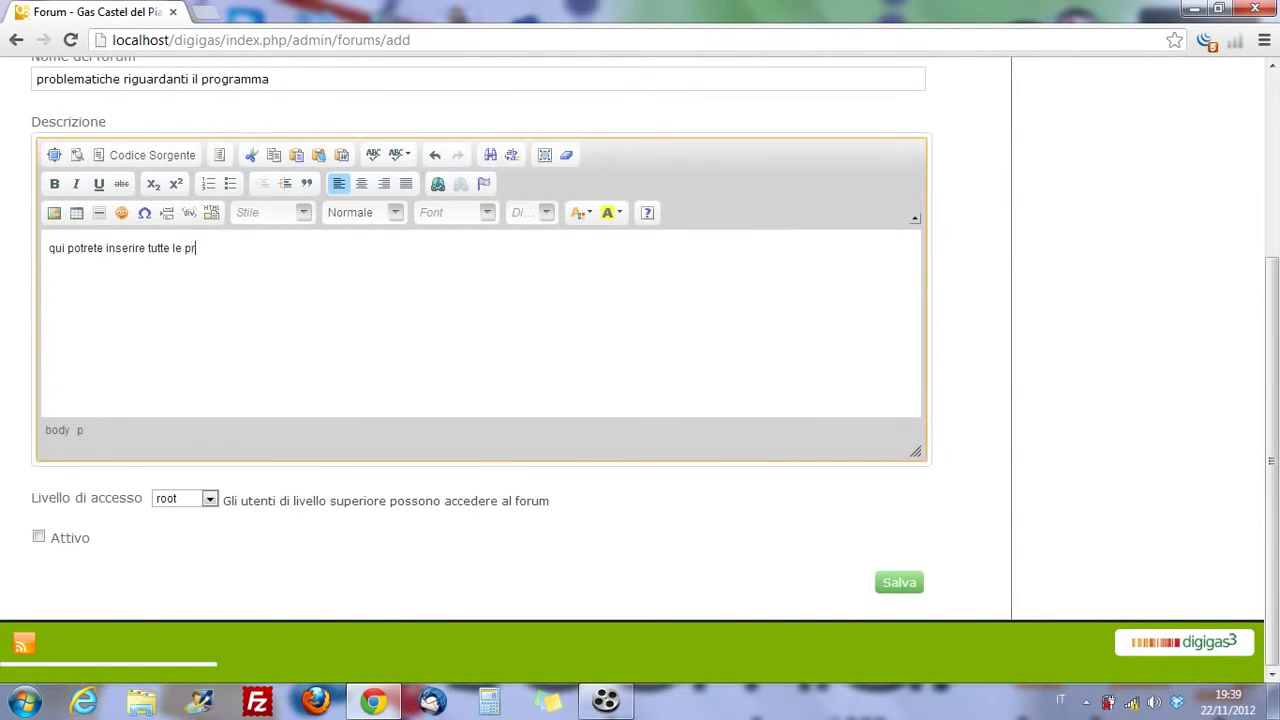
pyautogui.write('oblematiche riguarda')
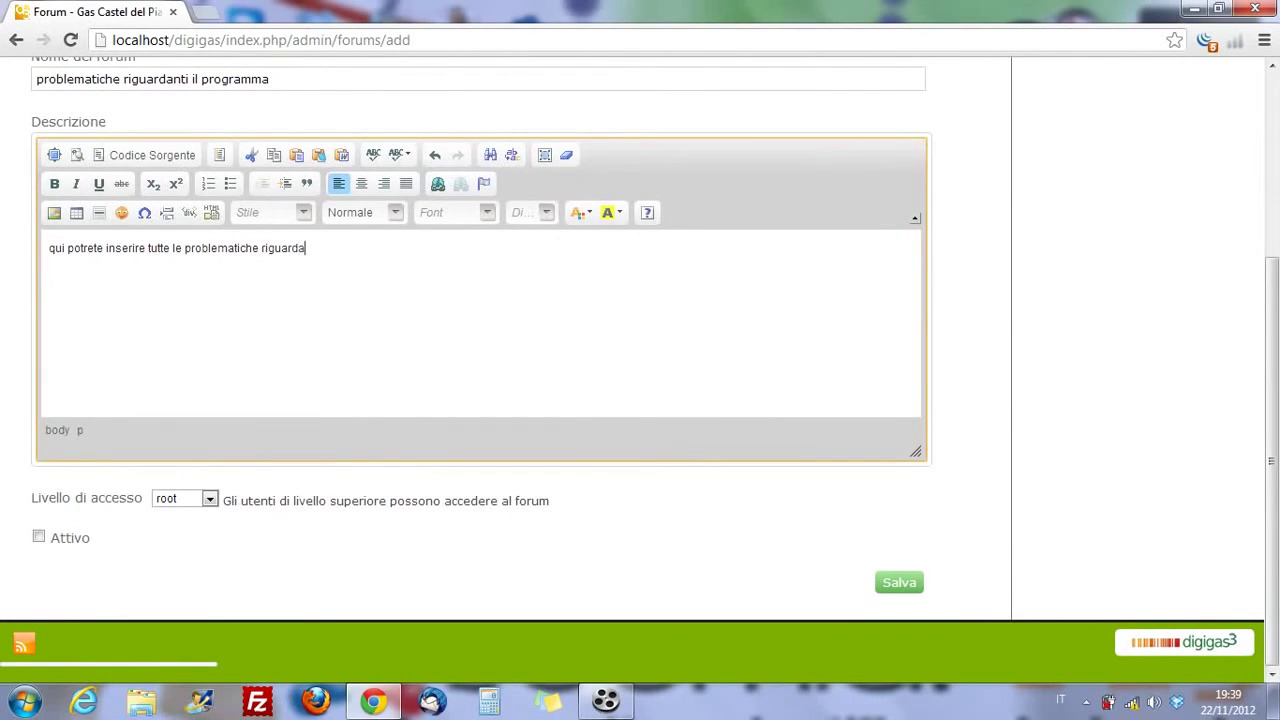
pyautogui.write('nti il programma Digi')
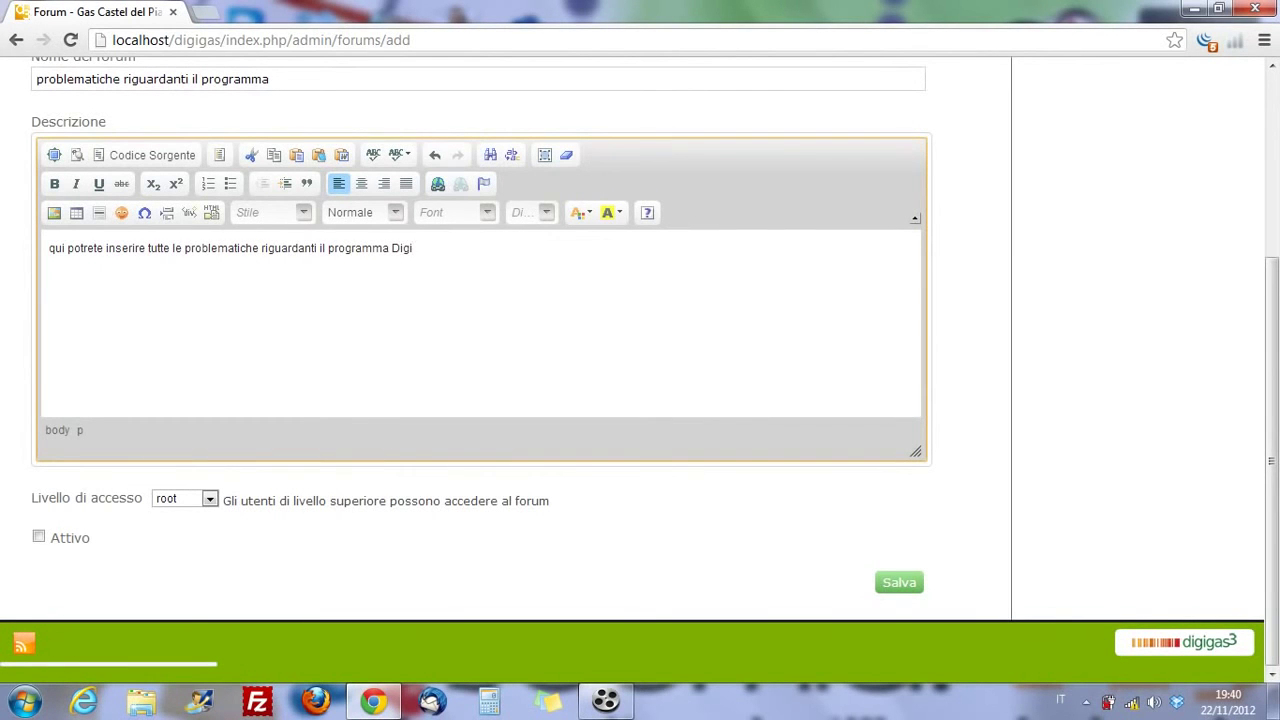
pyautogui.write('Gas')
# - Mark the forum active with utente access level and save it
pyautogui.click(38, 537)
pyautogui.click(184, 498)
pyautogui.click(171, 557)
pyautogui.click(899, 582)
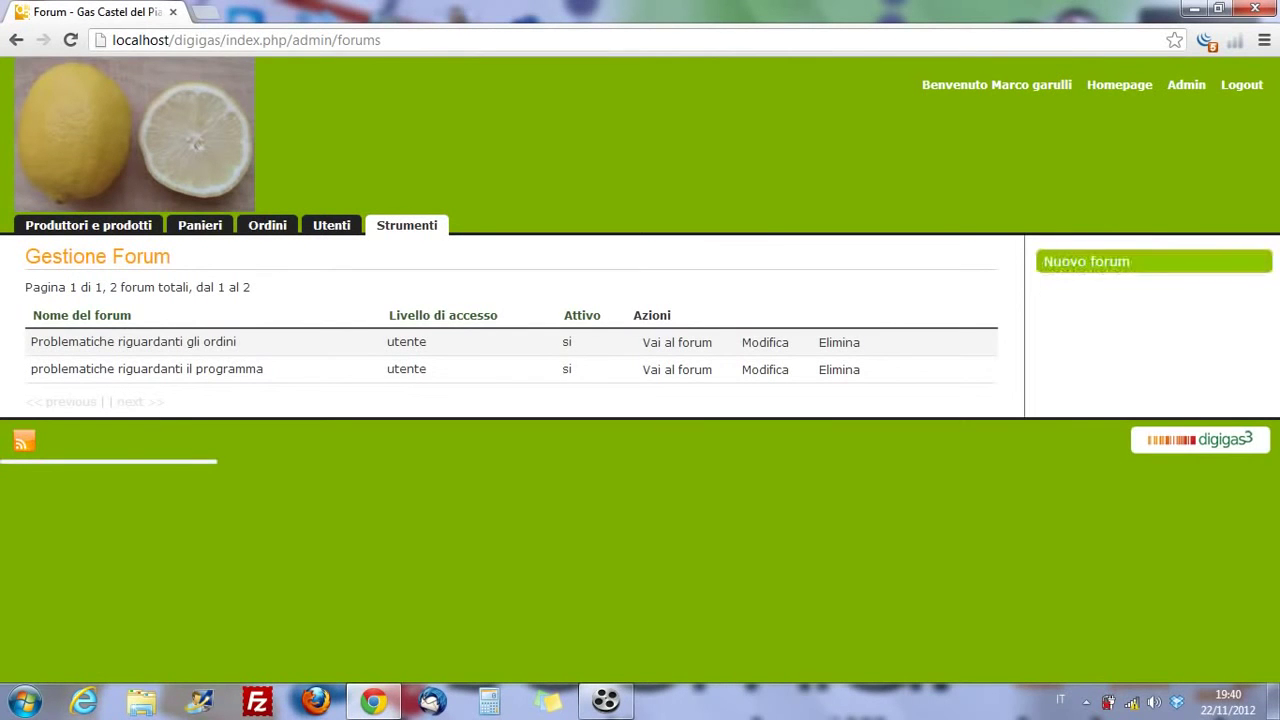
pyautogui.click(1086, 261)
# - Set the new forum's access level to admin
pyautogui.scroll(-2, 480, 400)
pyautogui.scroll(-1, 480, 400)
pyautogui.scroll(1, 480, 400)
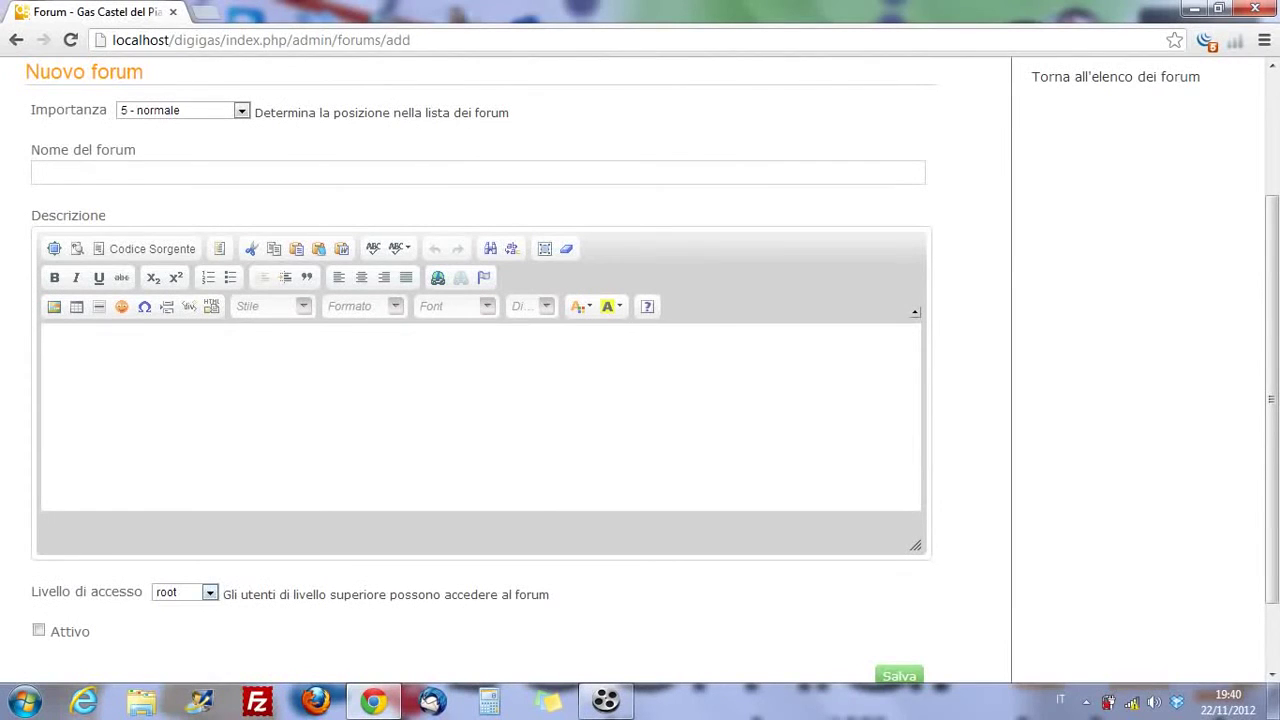
pyautogui.click(184, 592)
pyautogui.press('Down')
pyautogui.press('Return')
pyautogui.scroll(2, 480, 400)
# - Name the forum 'Pagina dedicata agli amministratori del Programma', mark it Attivo, and save
pyautogui.click(478, 357)
pyautogui.write('Pro')
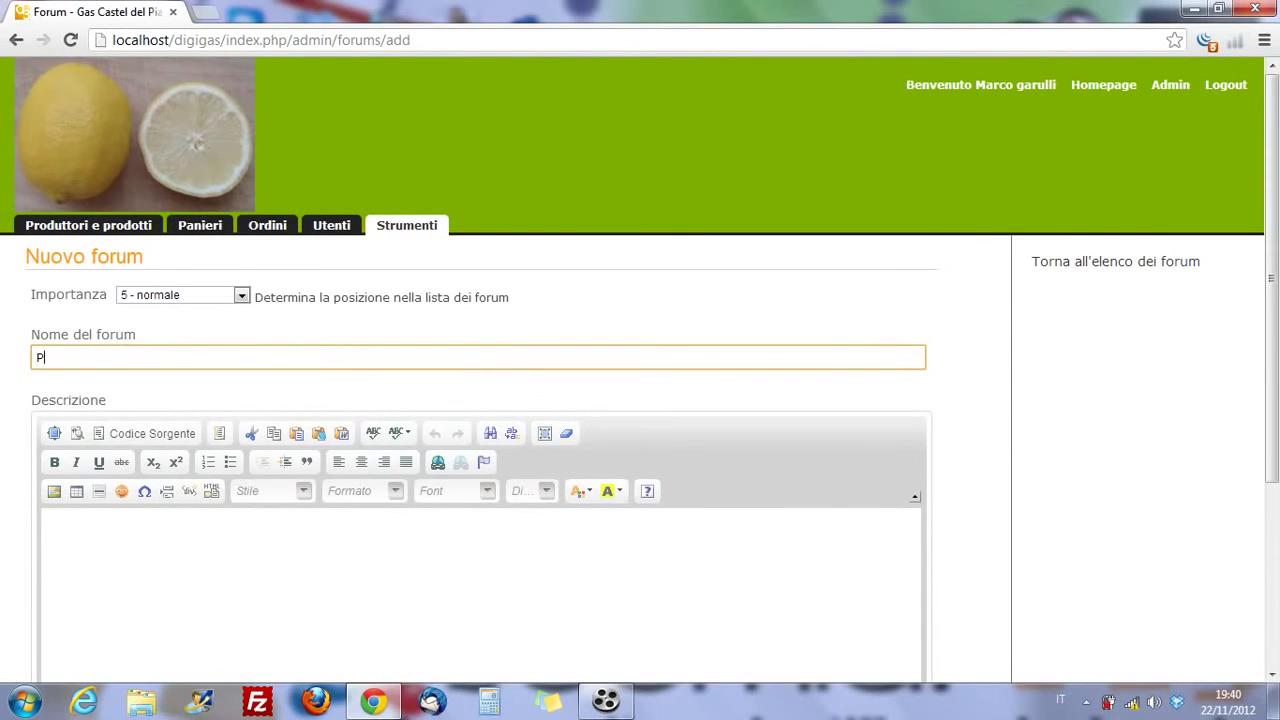
pyautogui.press('BackSpace')
pyautogui.press('BackSpace')
pyautogui.press('BackSpace')
pyautogui.write('Pagina dedicata agli amministratori del Programma')
pyautogui.scroll(-2, 275, 303)
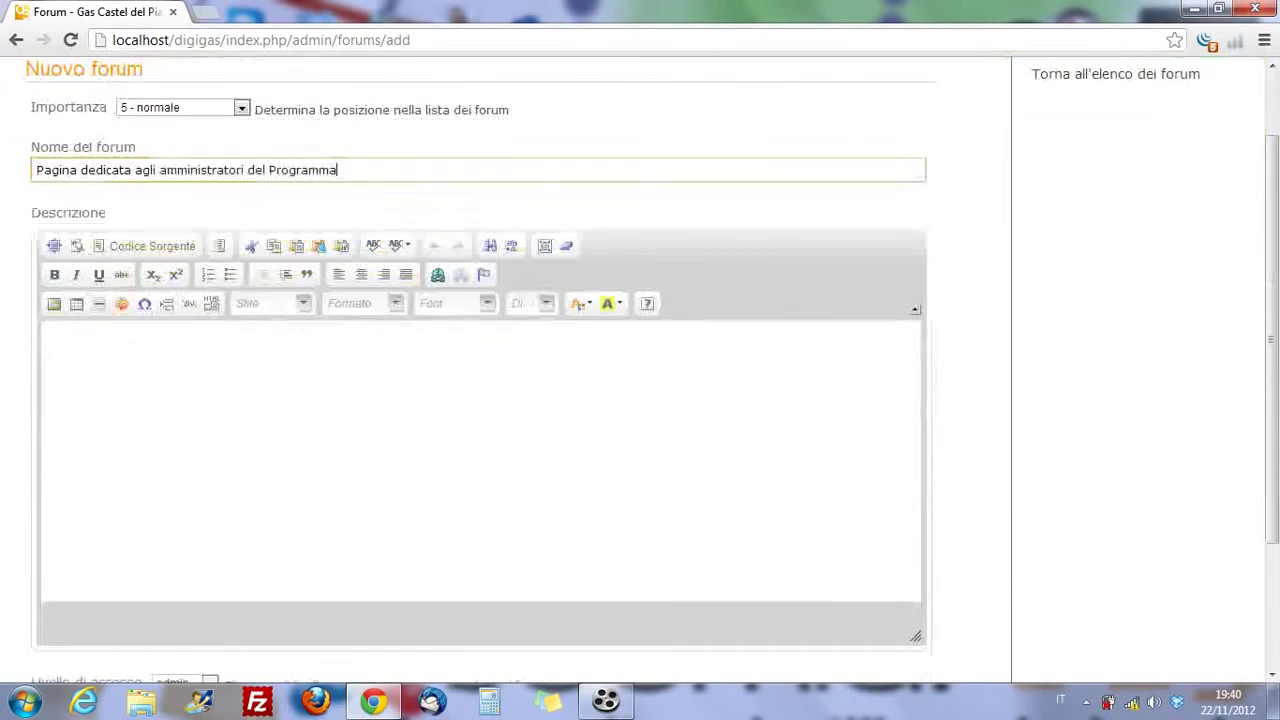
pyautogui.scroll(-1, 275, 303)
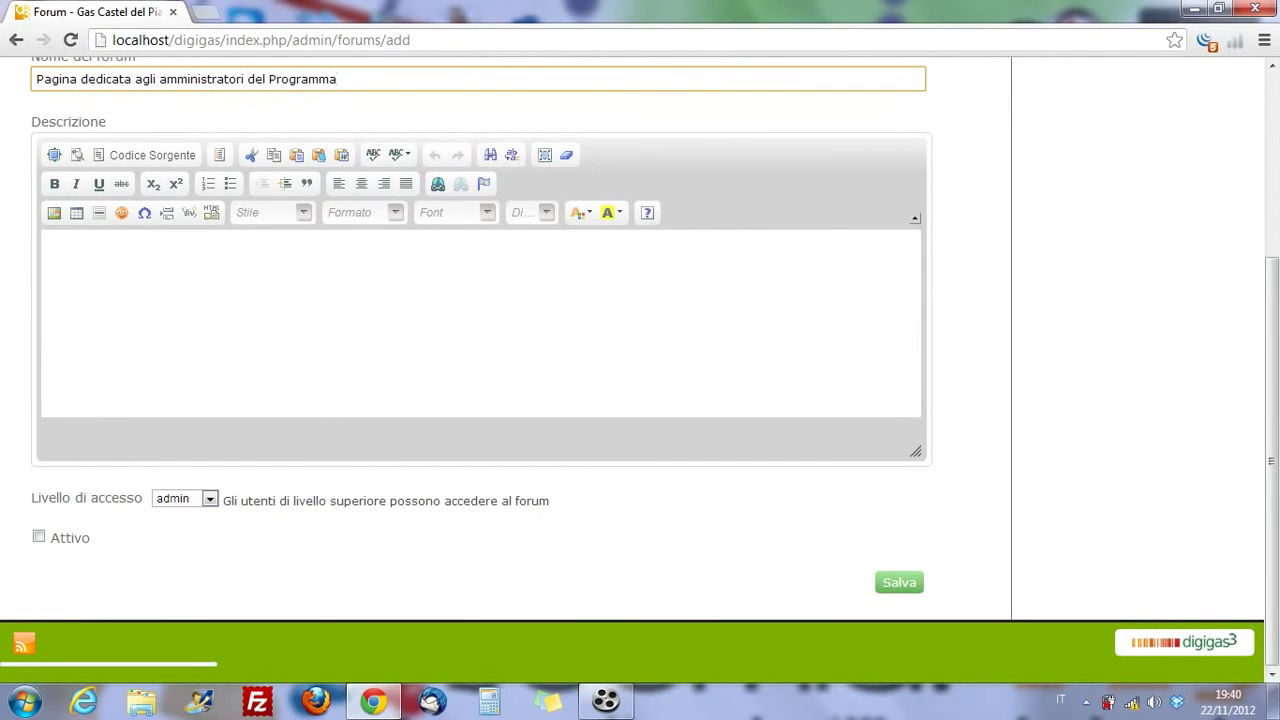
pyautogui.click(38, 537)
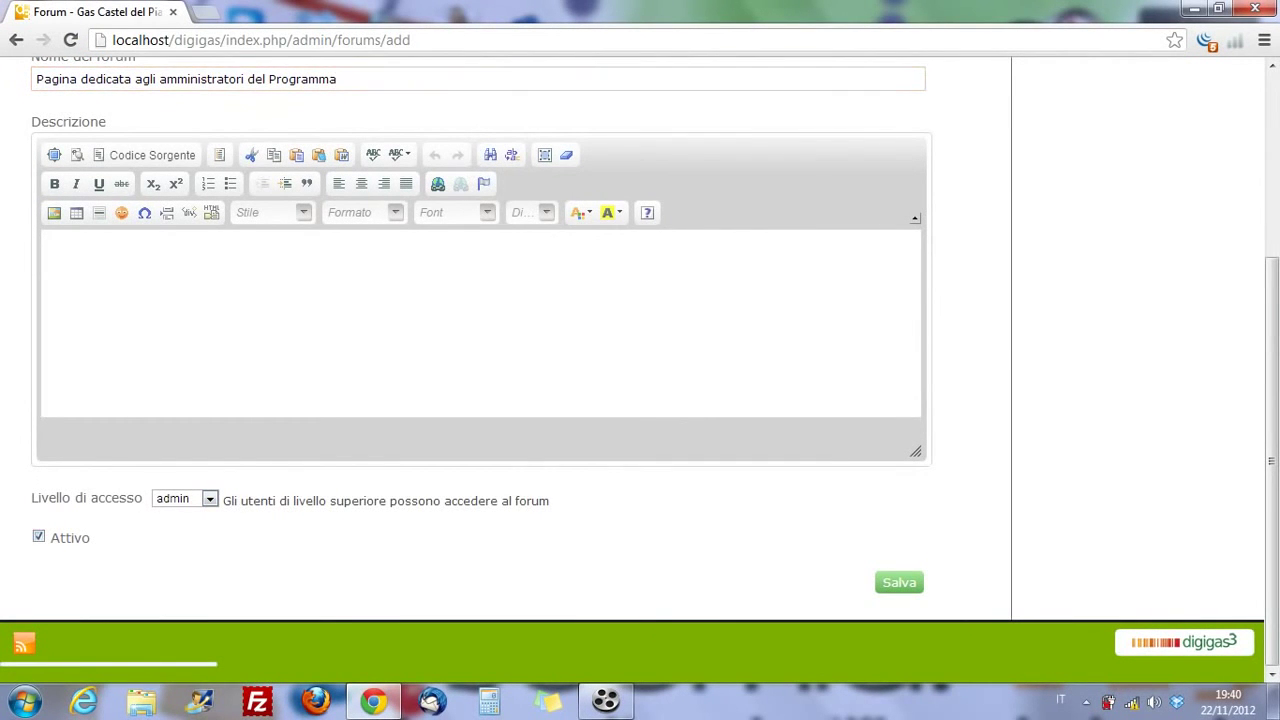
pyautogui.click(899, 582)
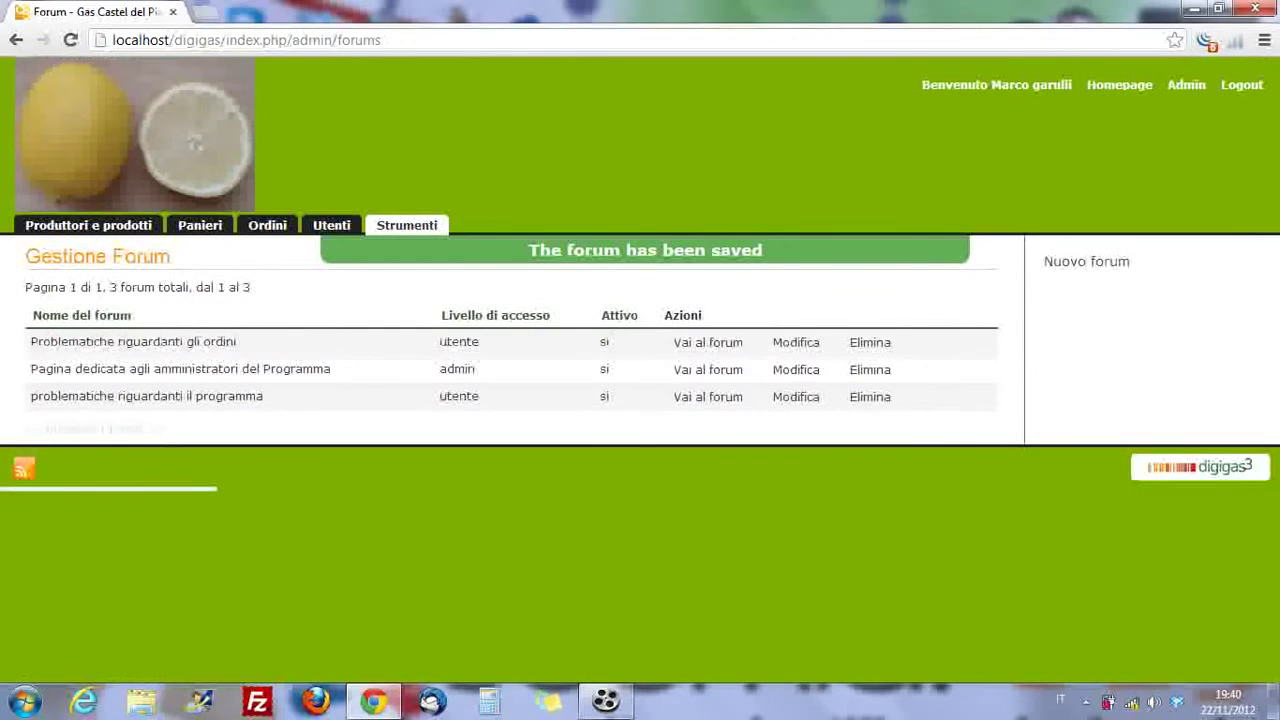
# - Browse the Strumenti page and Gestione commenti, then go to your profile control panel
pyautogui.click(407, 225)
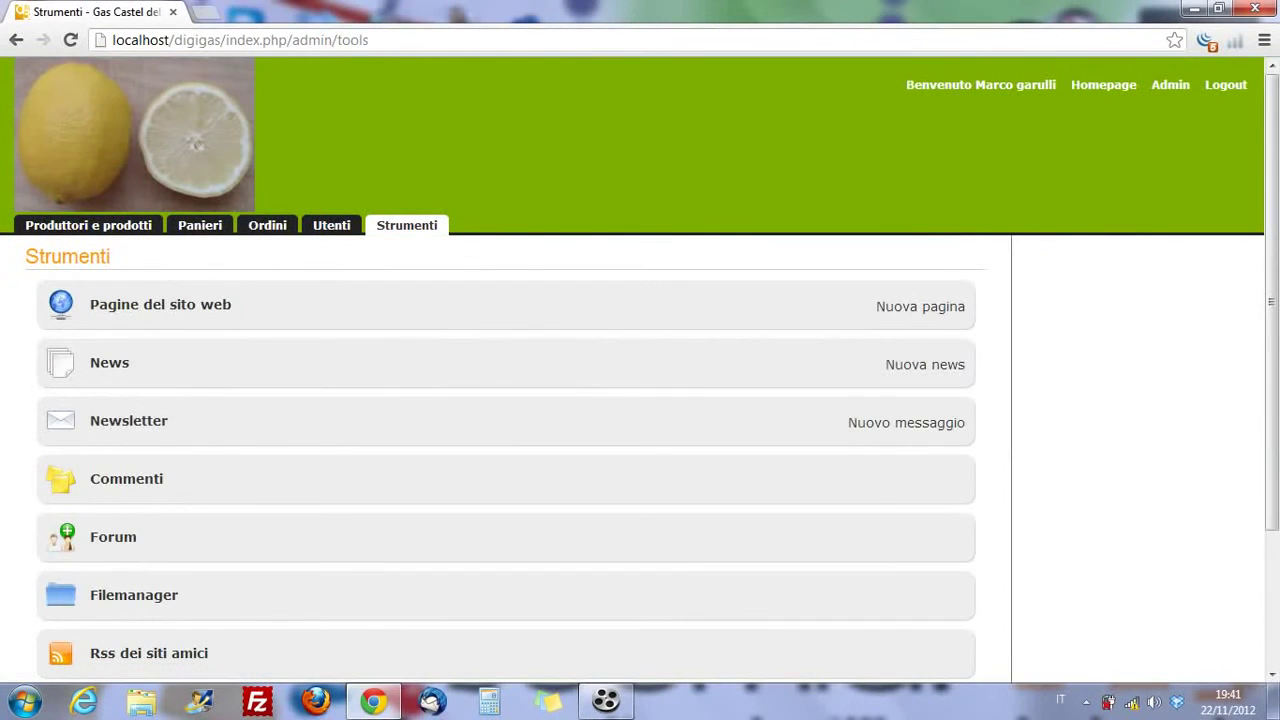
pyautogui.scroll(-3, 500, 450)
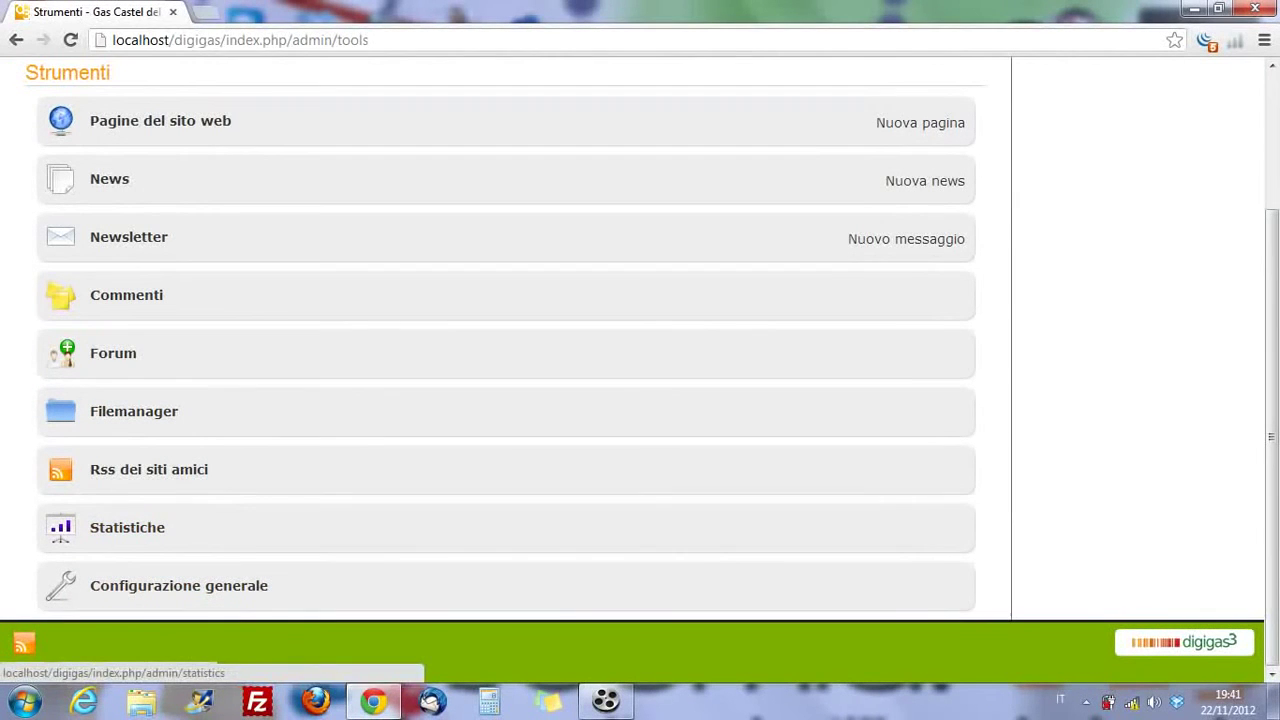
pyautogui.click(179, 585)
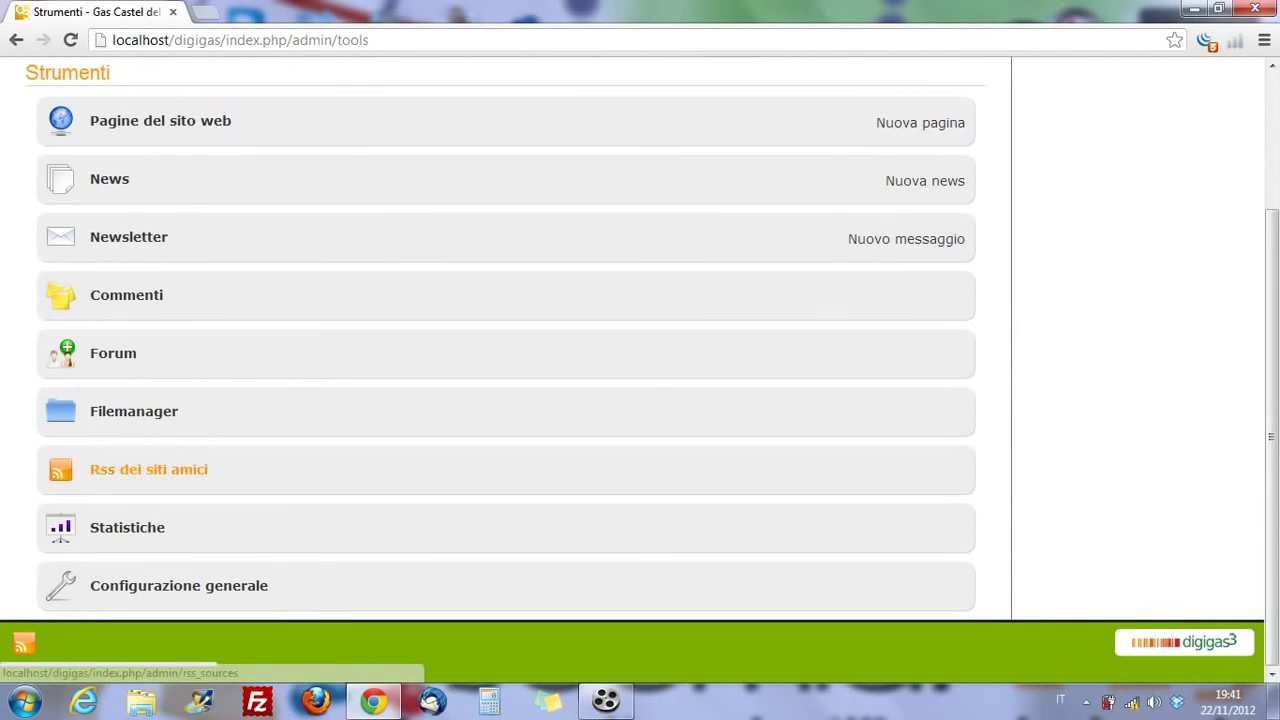
pyautogui.scroll(1, 500, 400)
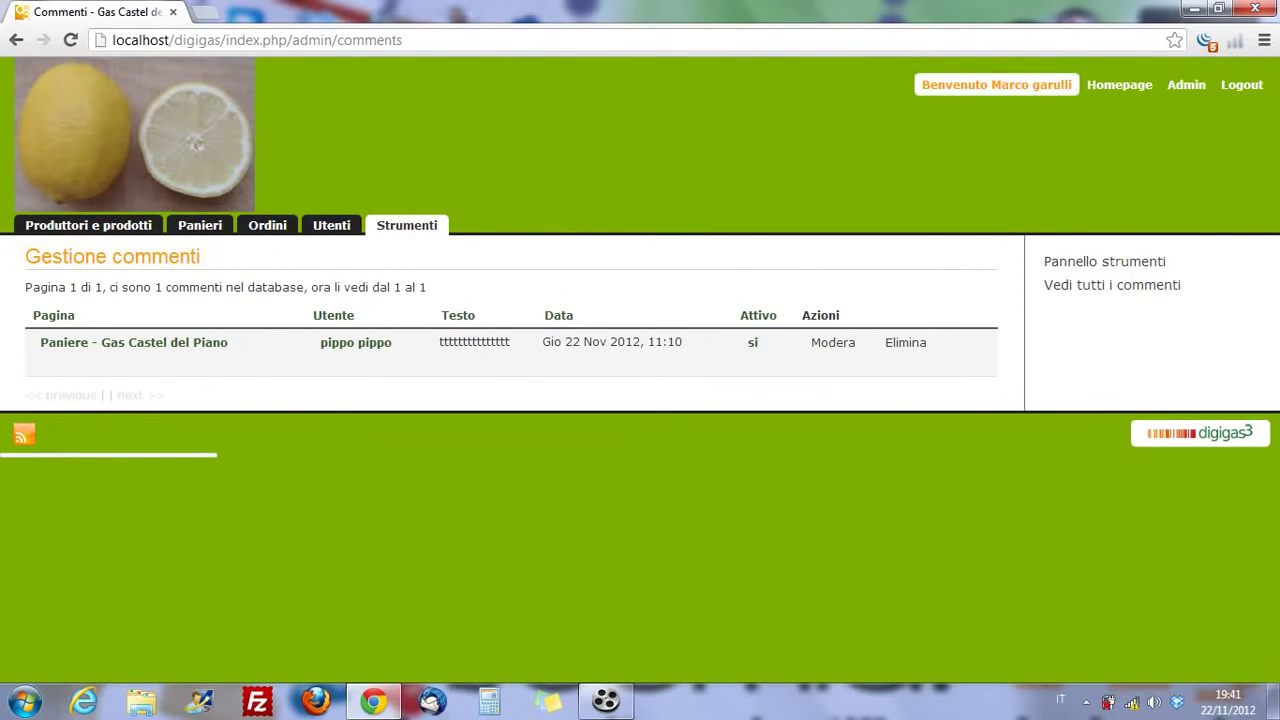
pyautogui.click(996, 84)
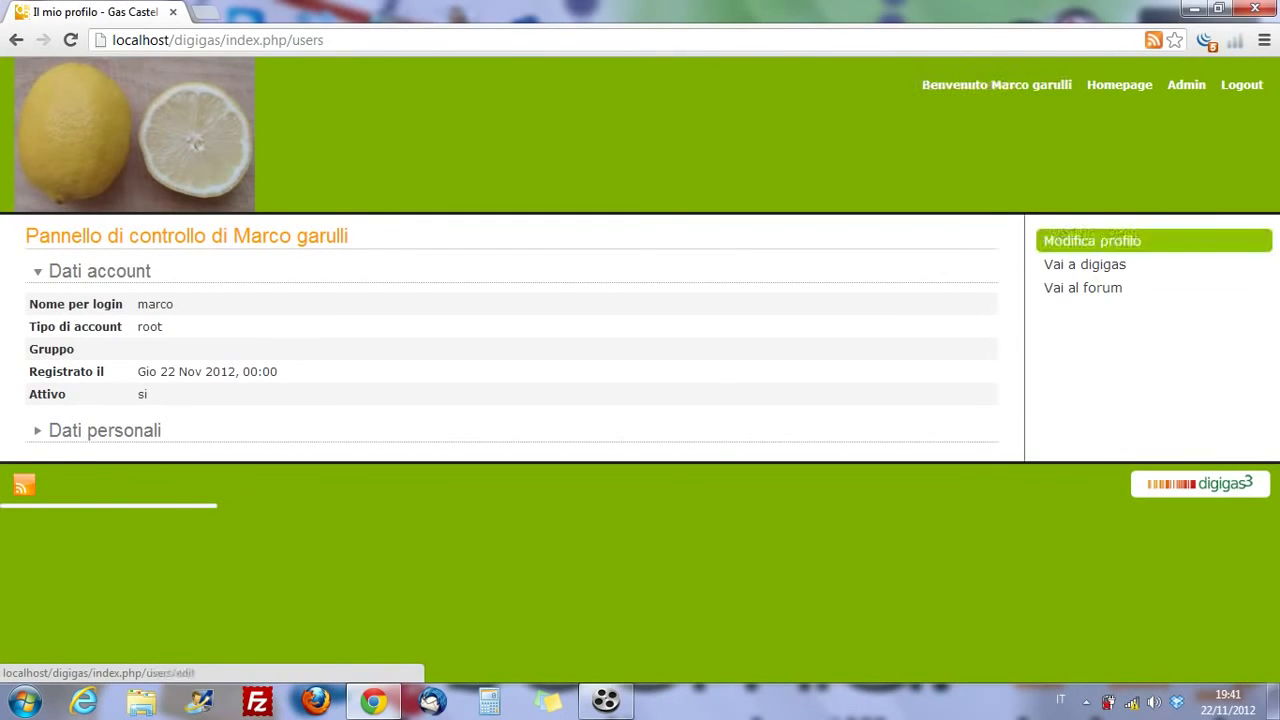
# - View the Vai a digigas shop page, then go back to Admin and its Panieri tab
pyautogui.click(1085, 264)
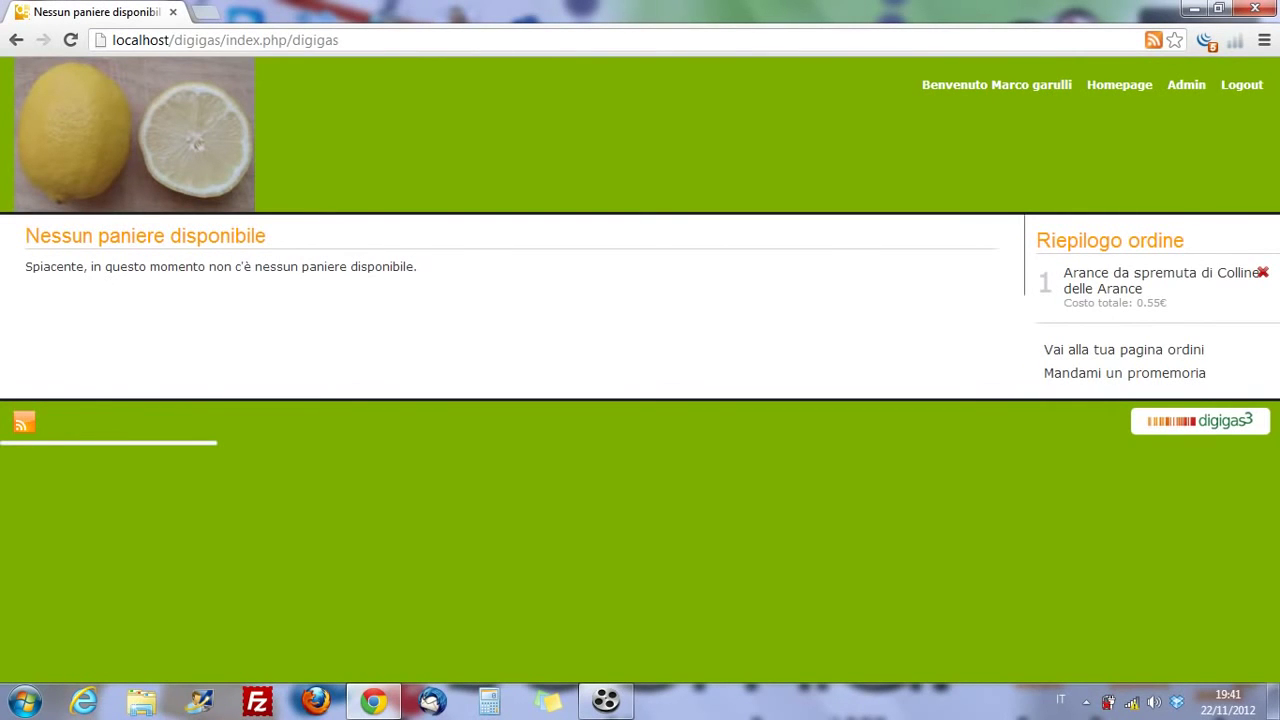
pyautogui.click(1186, 84)
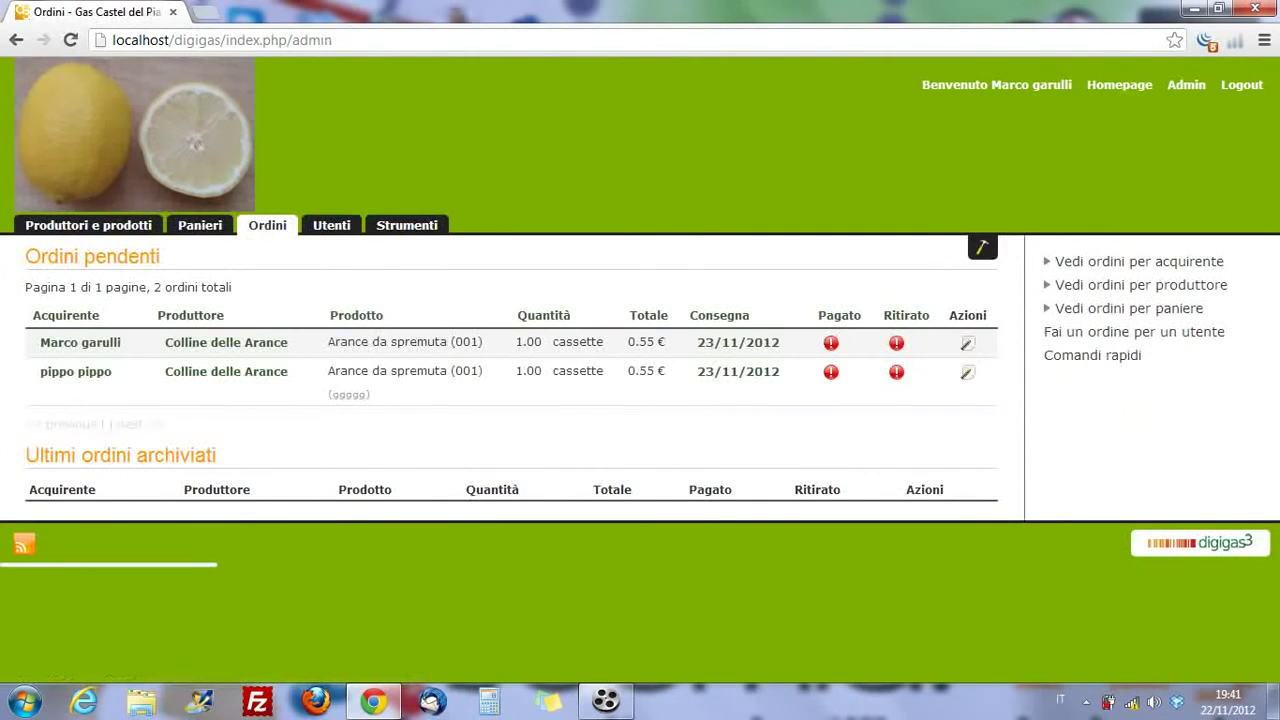
pyautogui.click(200, 225)
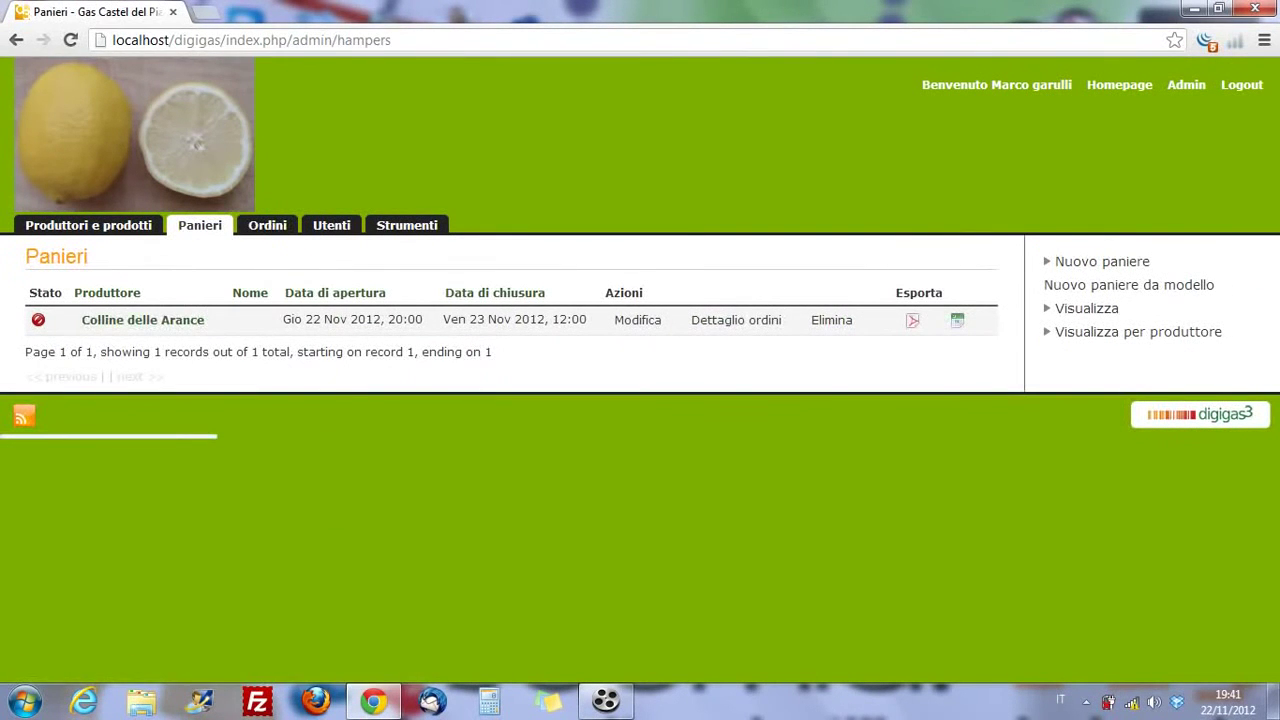
# - Change the Colline delle Arance hamper's opening hour from 20 to 15 and save it
pyautogui.click(143, 320)
pyautogui.click(637, 320)
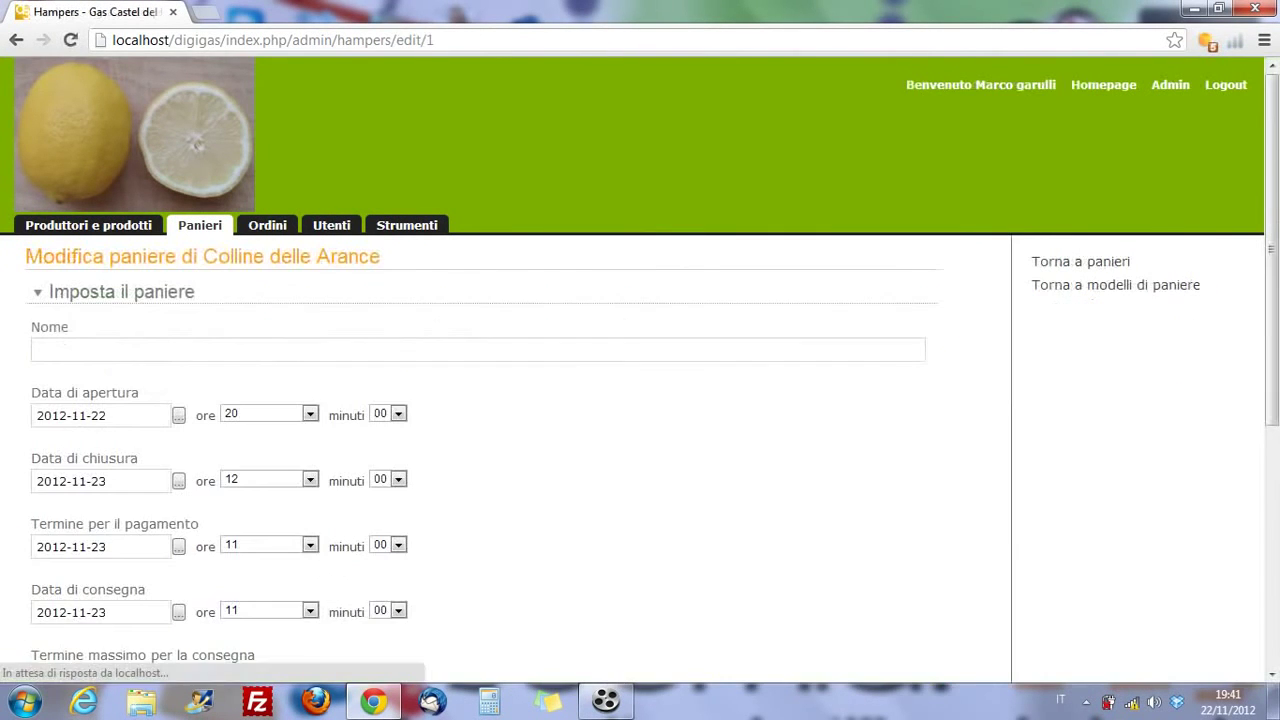
pyautogui.scroll(-2, 640, 400)
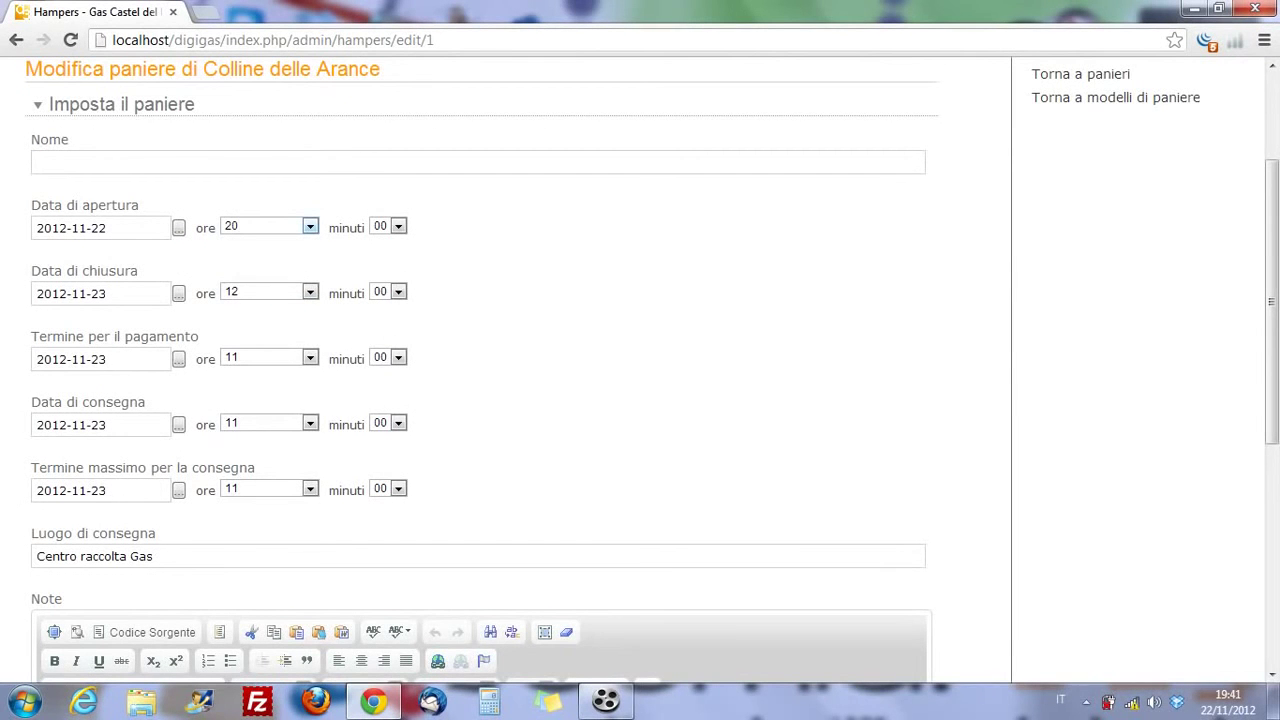
pyautogui.click(268, 226)
pyautogui.click(262, 428)
pyautogui.scroll(2, 480, 400)
pyautogui.scroll(-7, 480, 400)
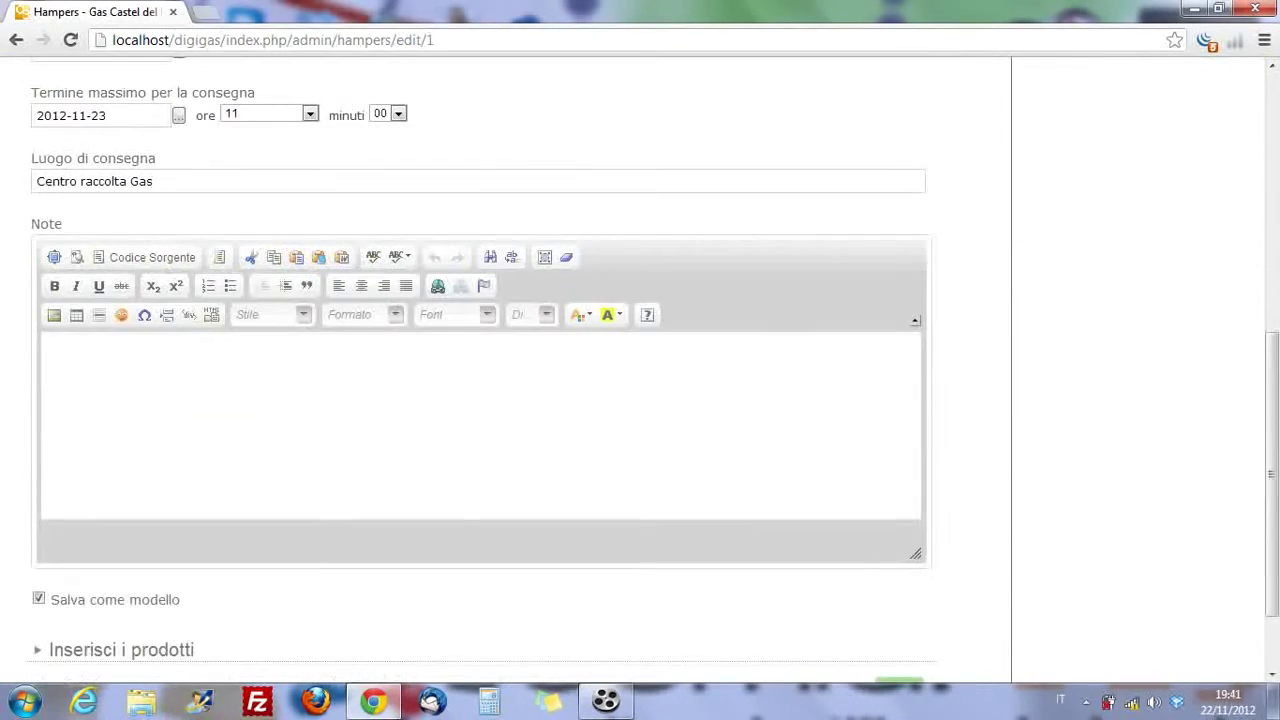
pyautogui.click(899, 582)
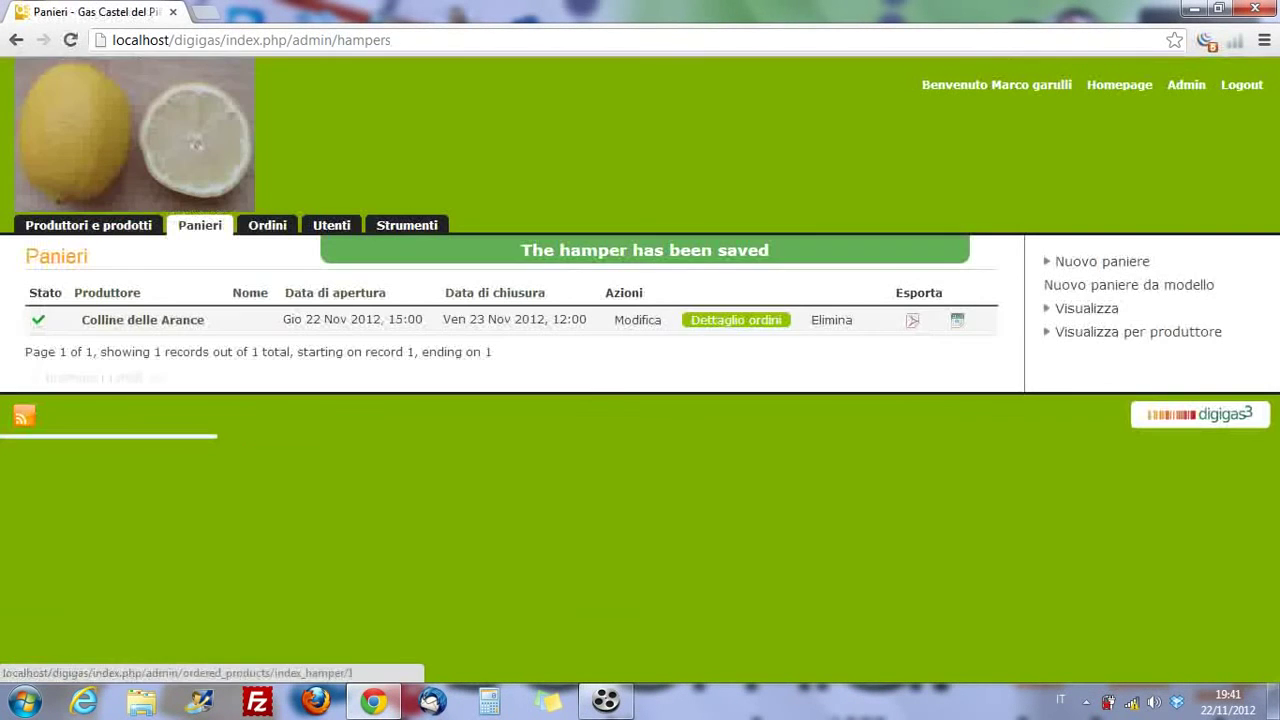